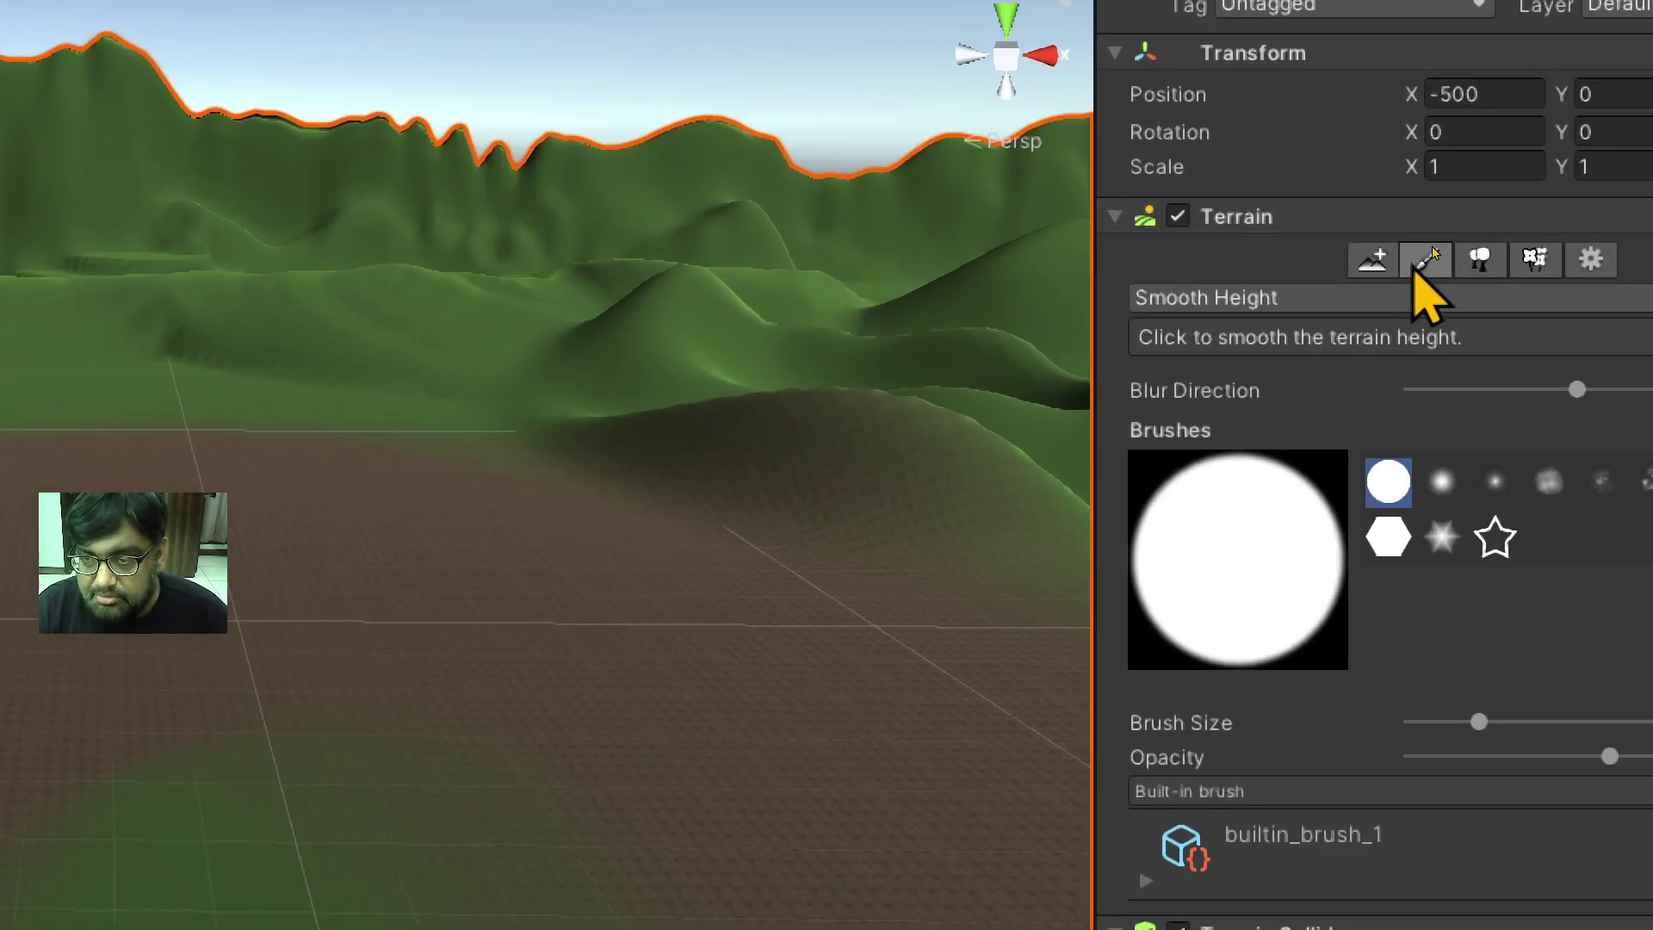
Step: Put the terrain in Paint Trees mode and open Edit Trees > Add Tree
click(1324, 296)
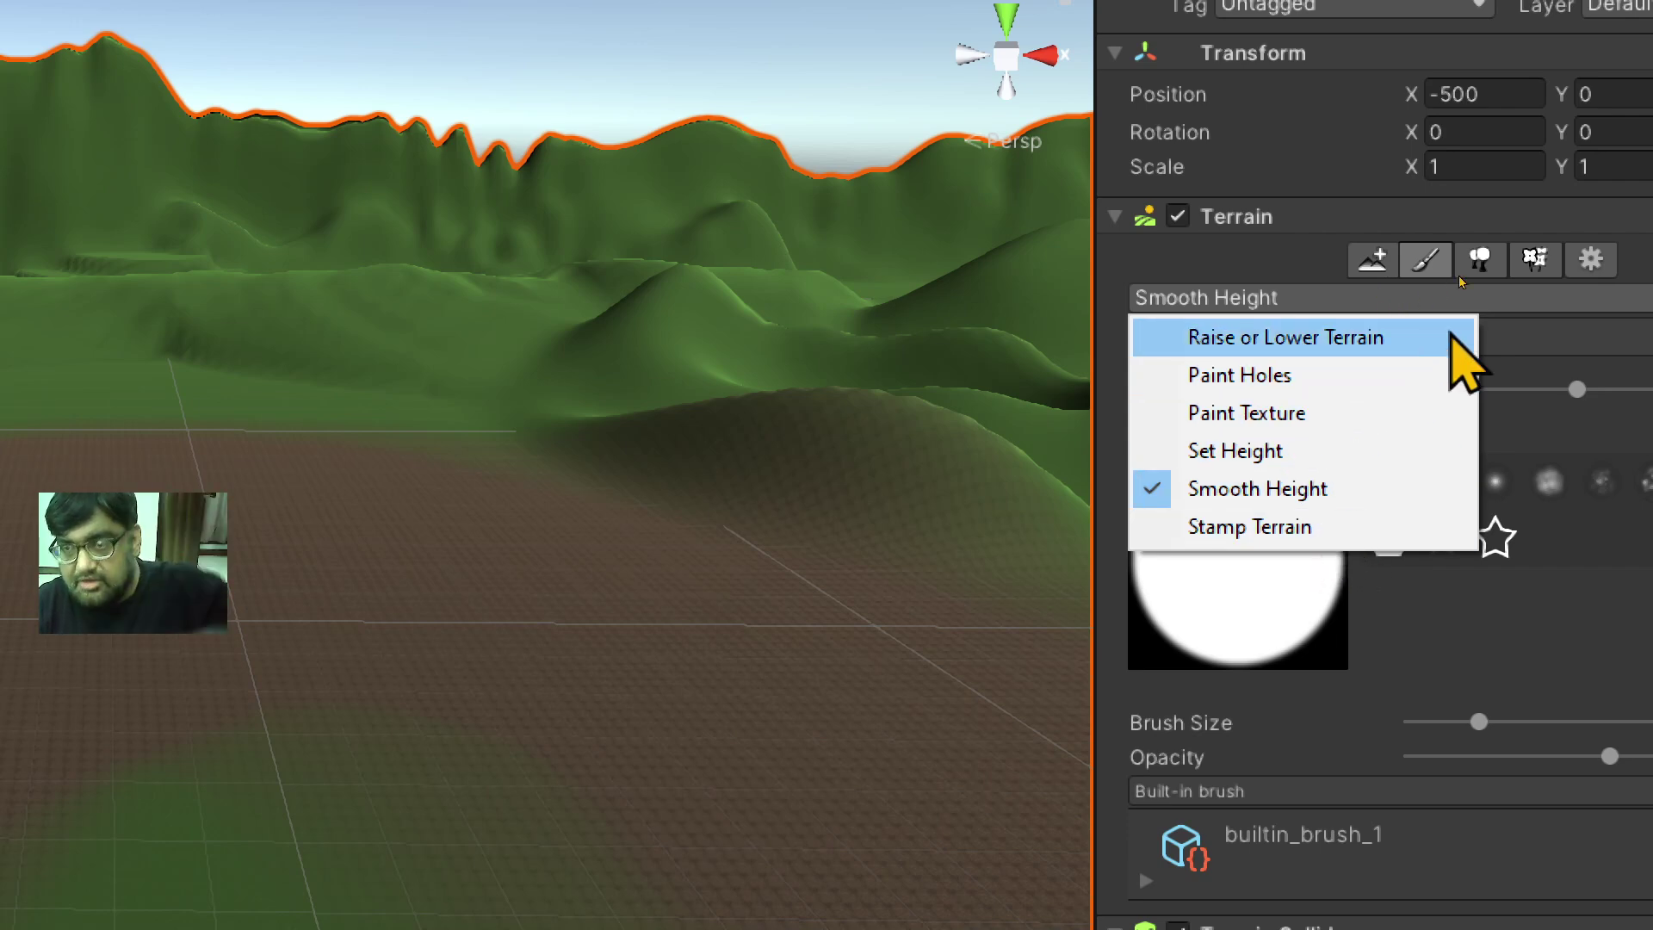
click(1470, 251)
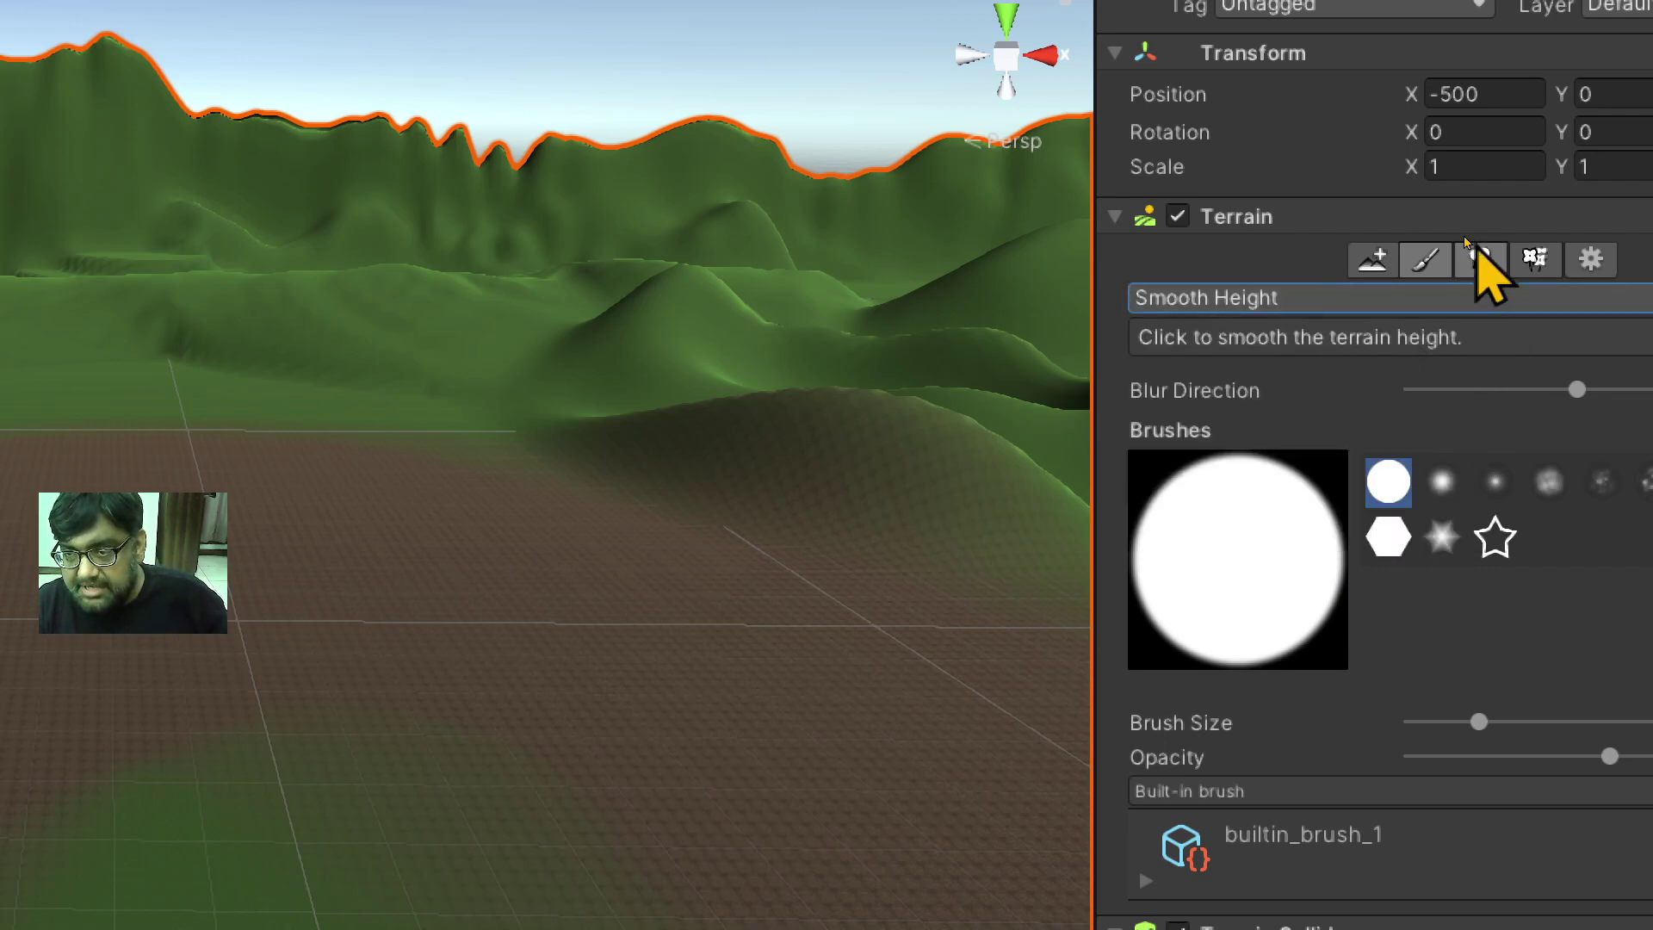
click(1470, 257)
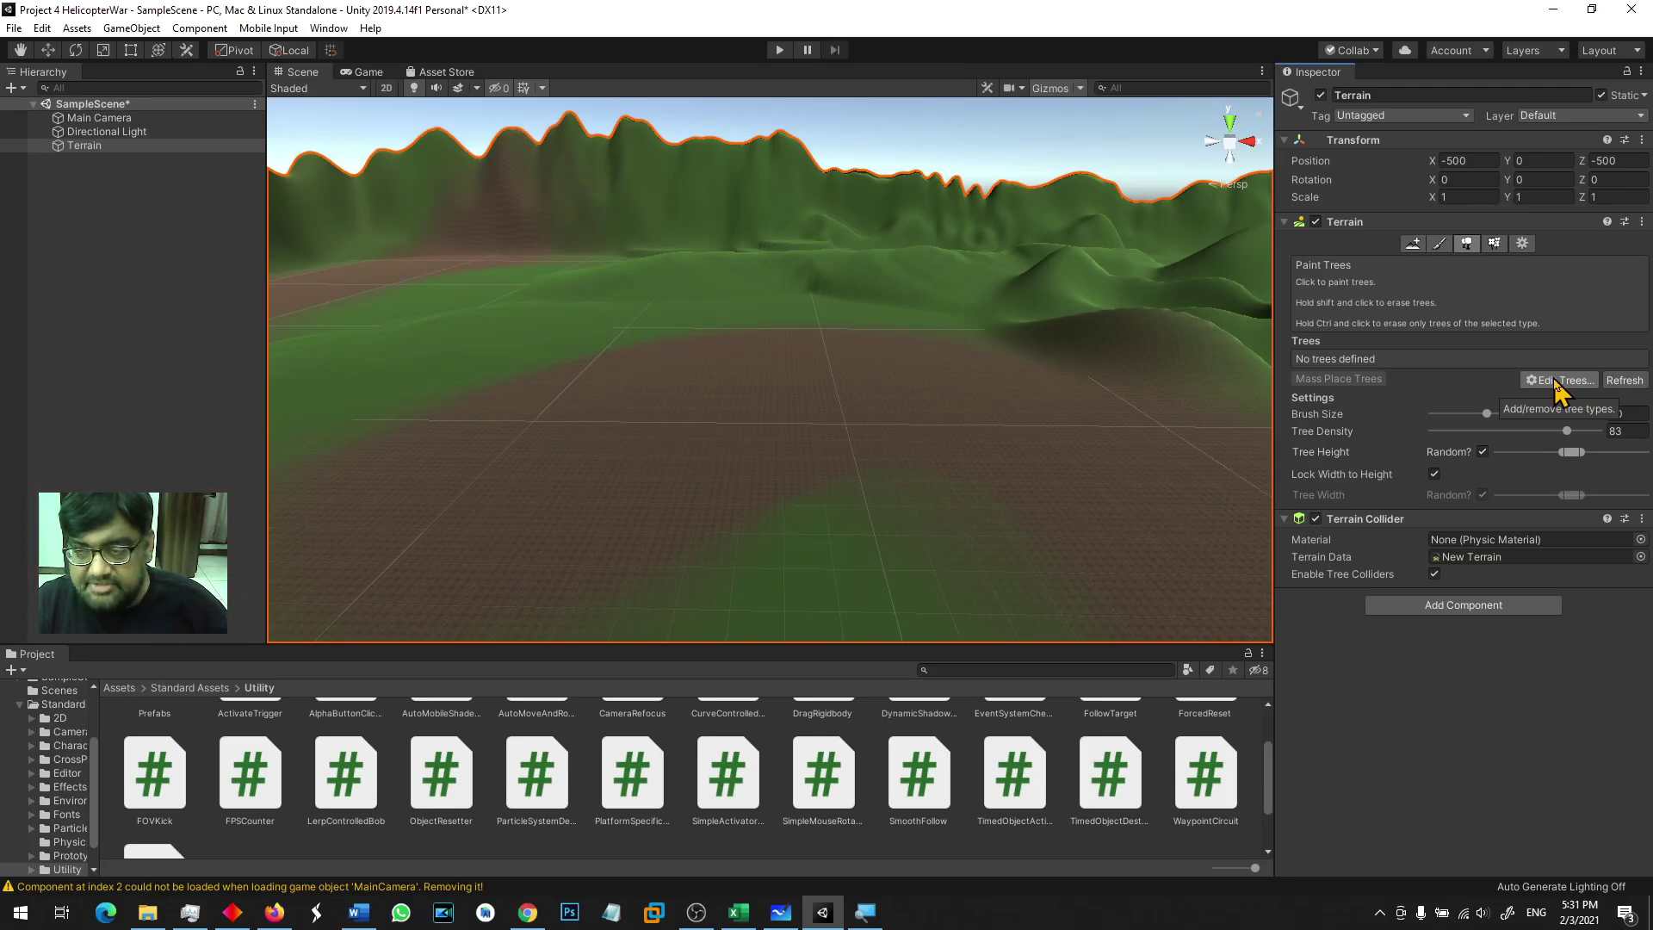
click(1560, 382)
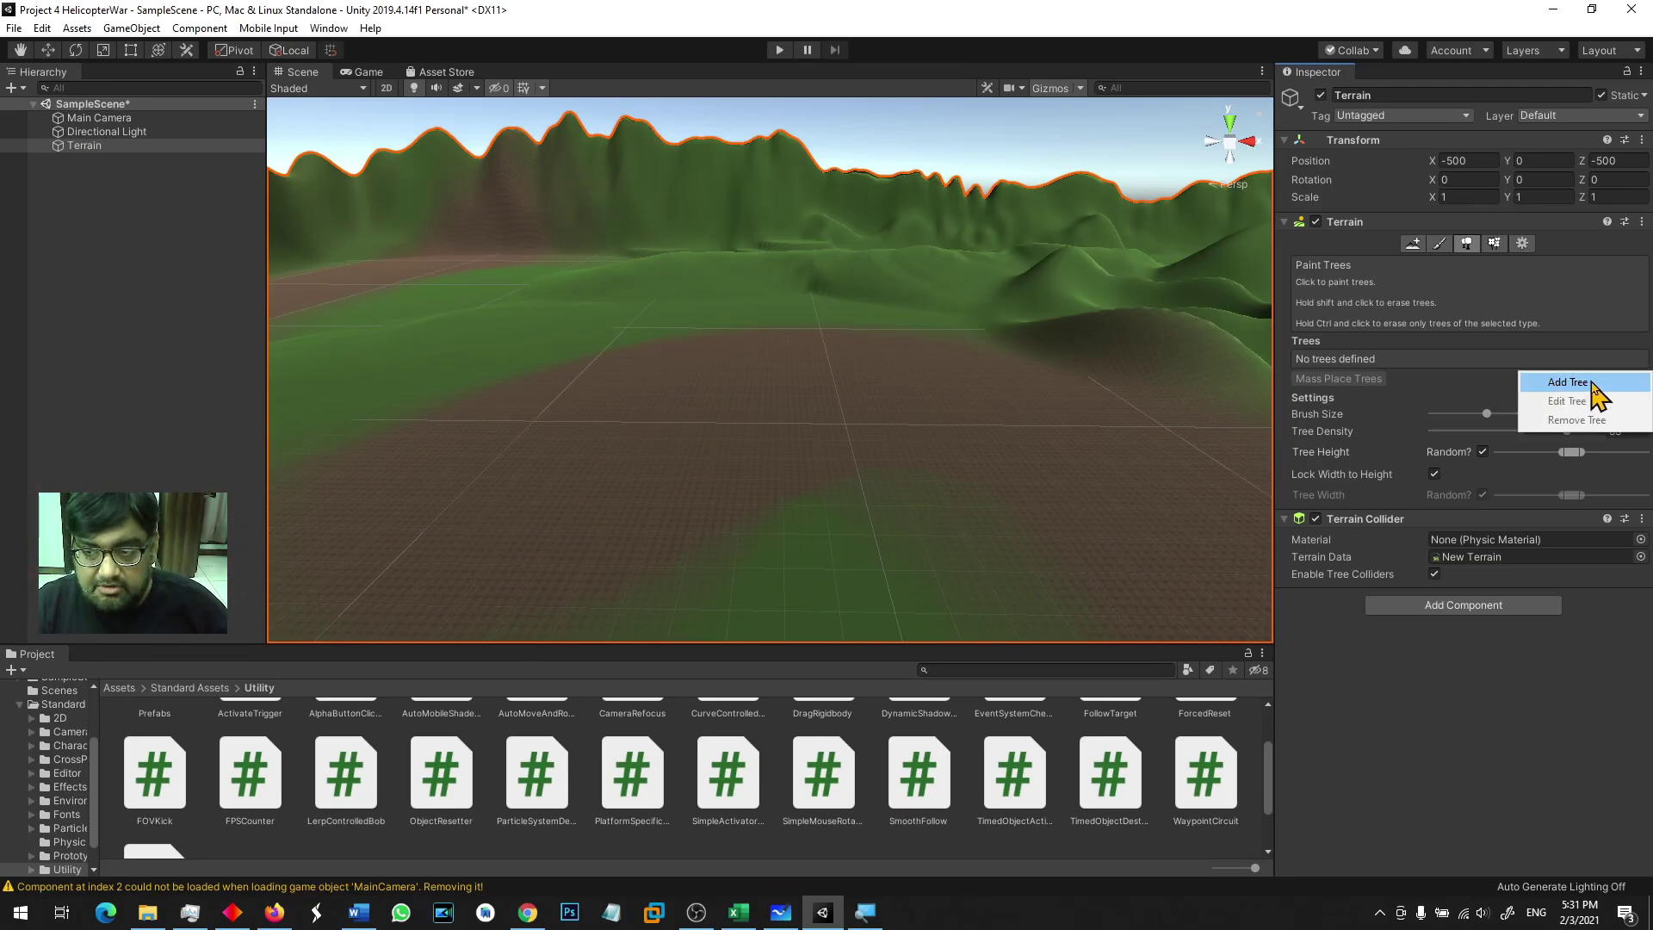
click(1584, 382)
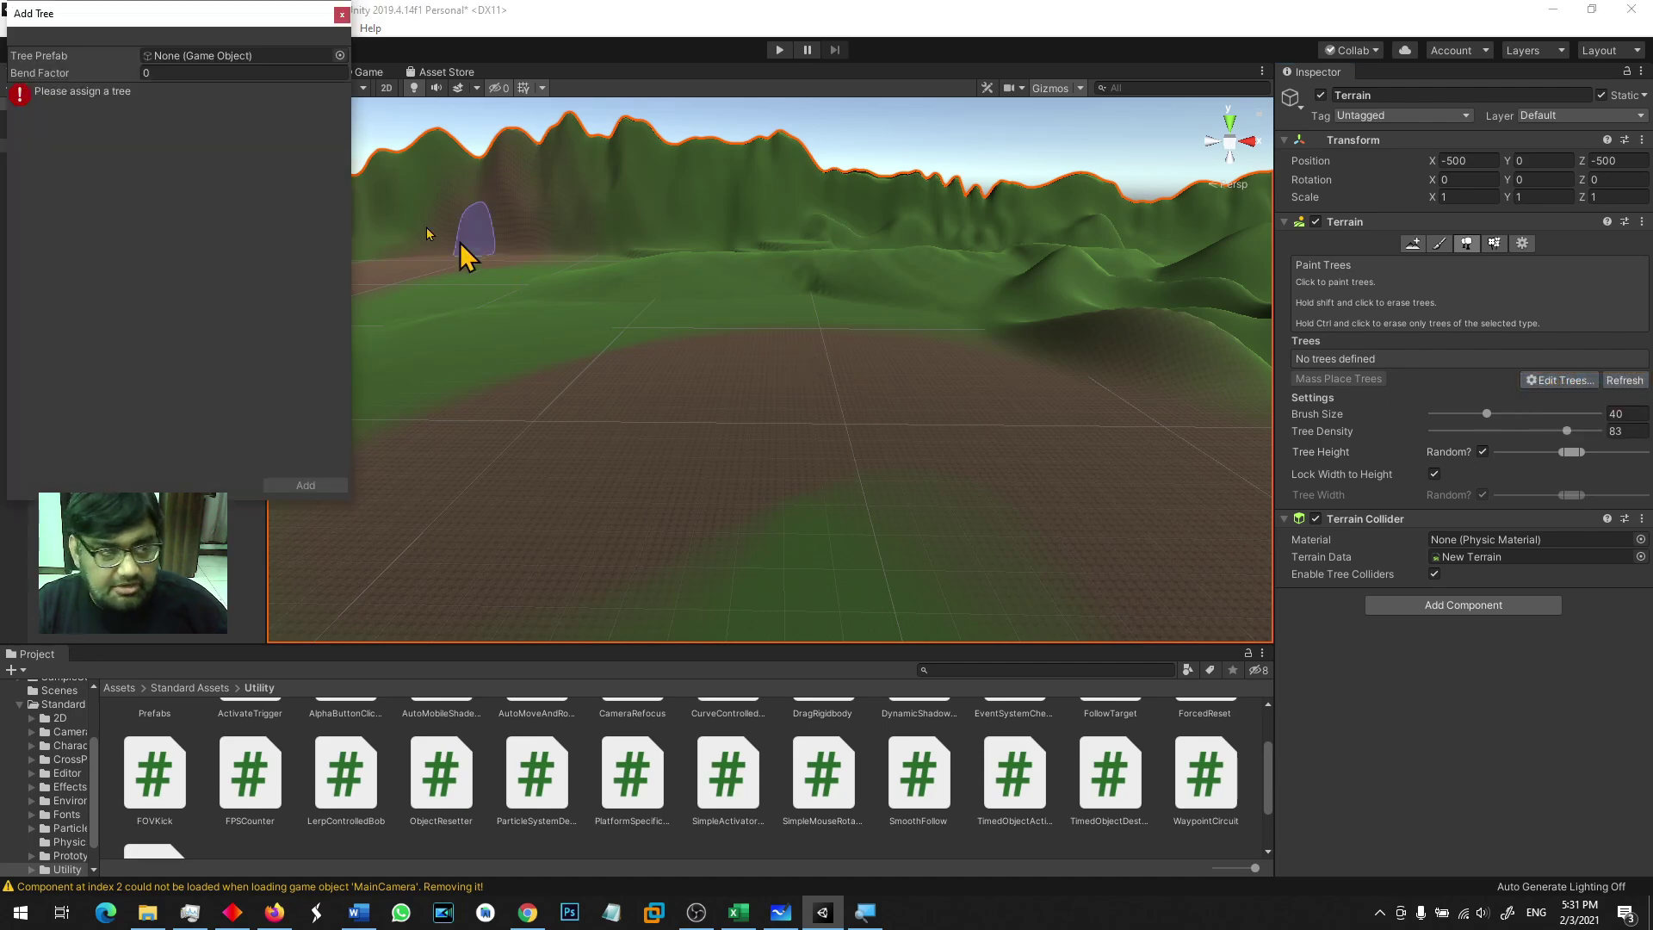
Step: Move the Add Tree window aside and browse the Tree Prefab picker for a Broadleaf asset
drag(153, 19, 663, 228)
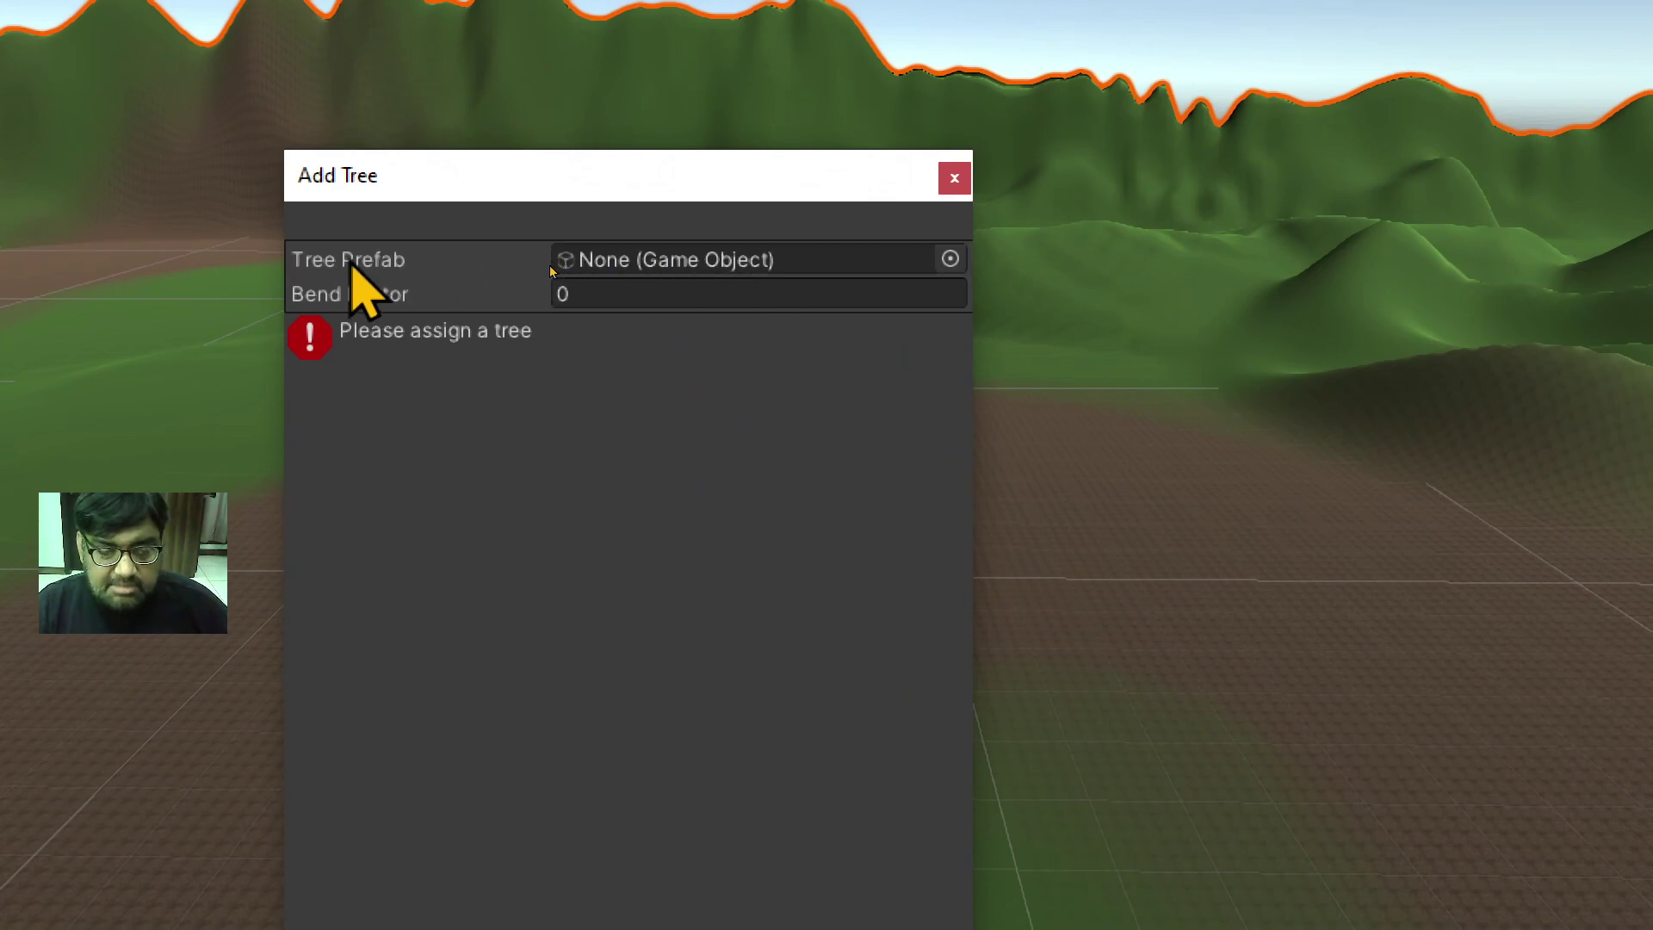
click(950, 259)
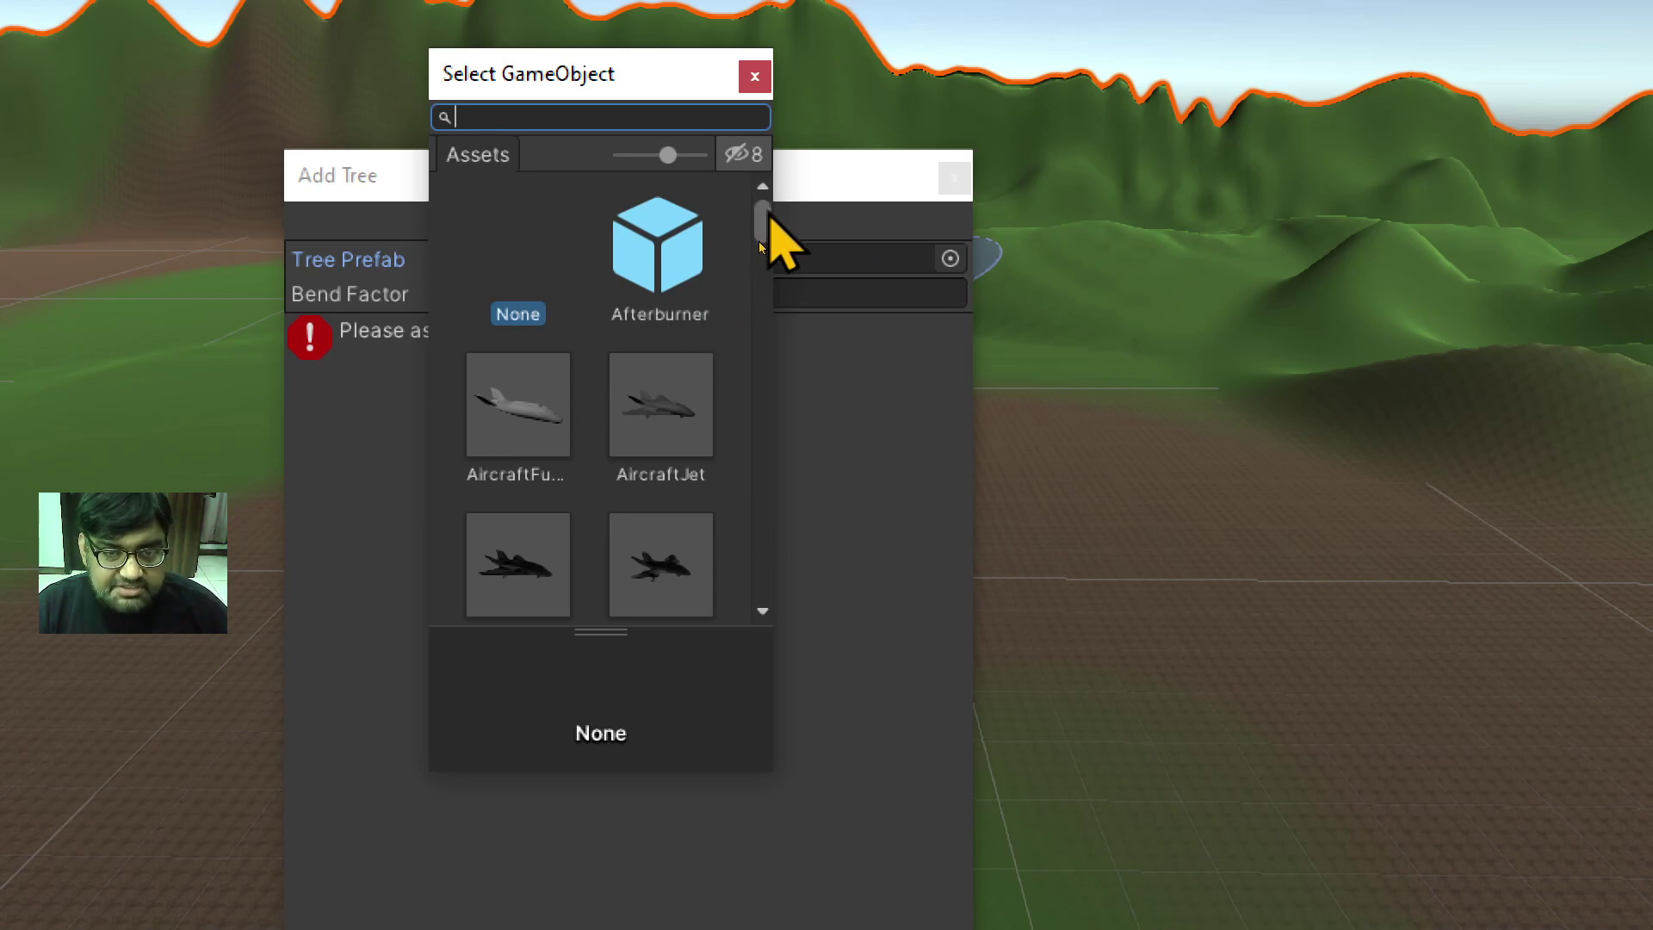
scroll(760, 244, down, 1)
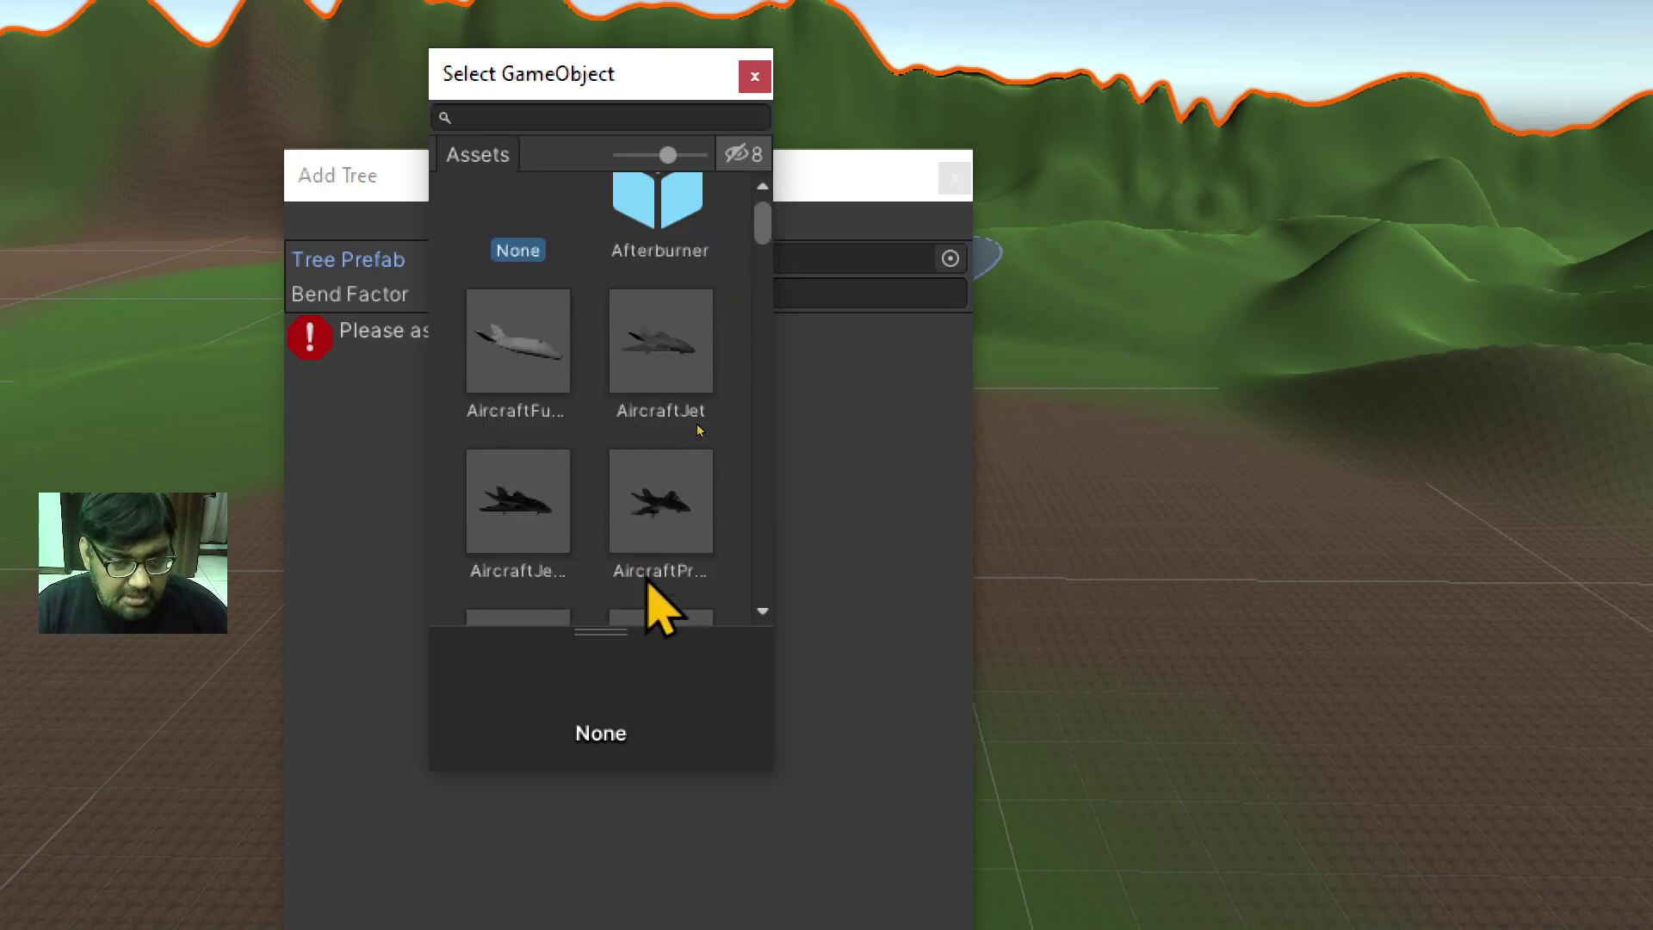
scroll(755, 397, down, 5)
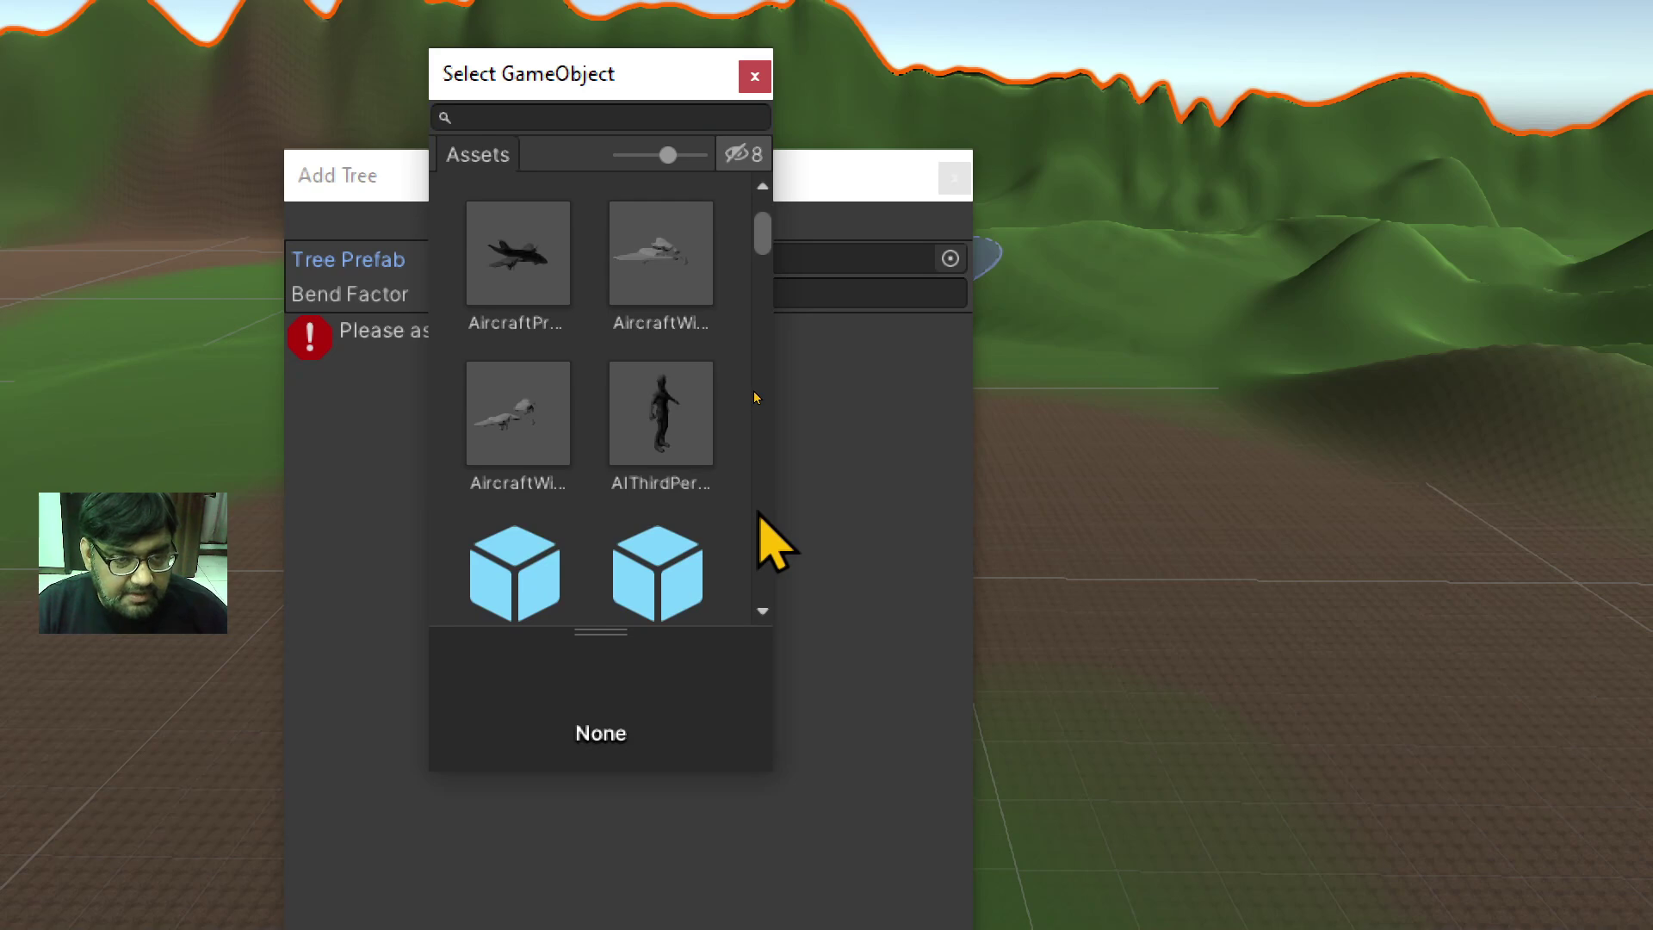
scroll(757, 356, down, 3)
scroll(758, 356, down, 2)
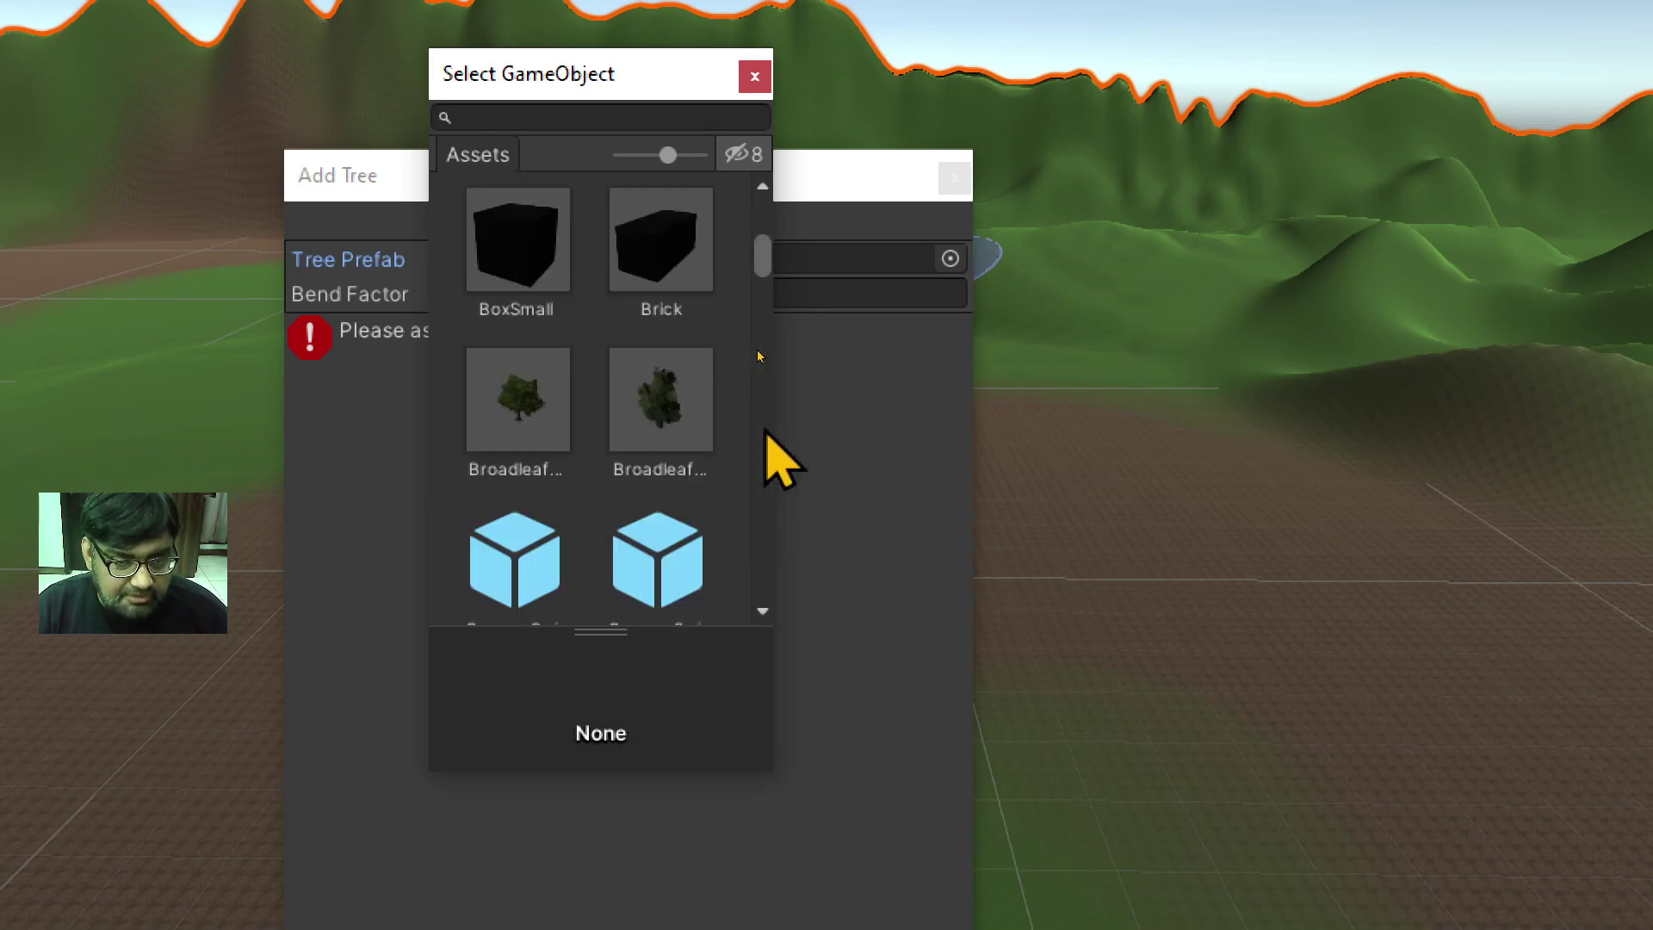
scroll(765, 428, down, 5)
scroll(766, 428, down, 5)
mouse_move(758, 312)
mouse_down()
mouse_move(761, 459)
mouse_move(764, 256)
mouse_up()
scroll(719, 339, up, 3)
scroll(719, 338, down, 3)
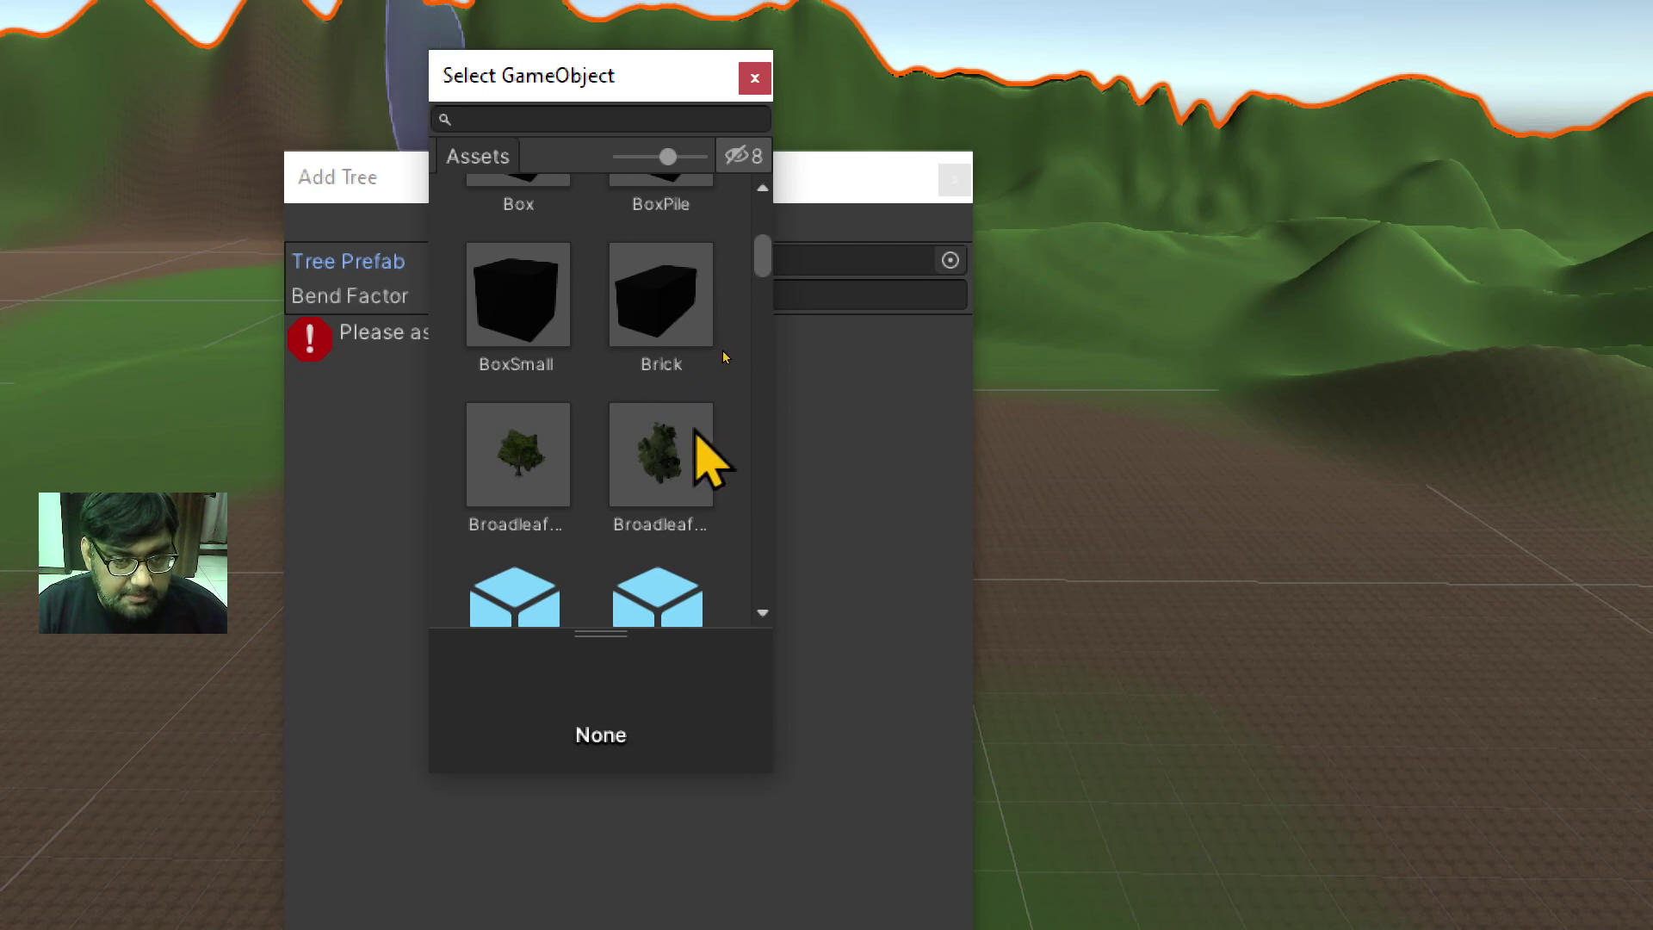
click(693, 456)
Step: Search 'Broadlea', set Broadleaf_Desktop as the tree prefab, and add it
click(535, 120)
text(B)
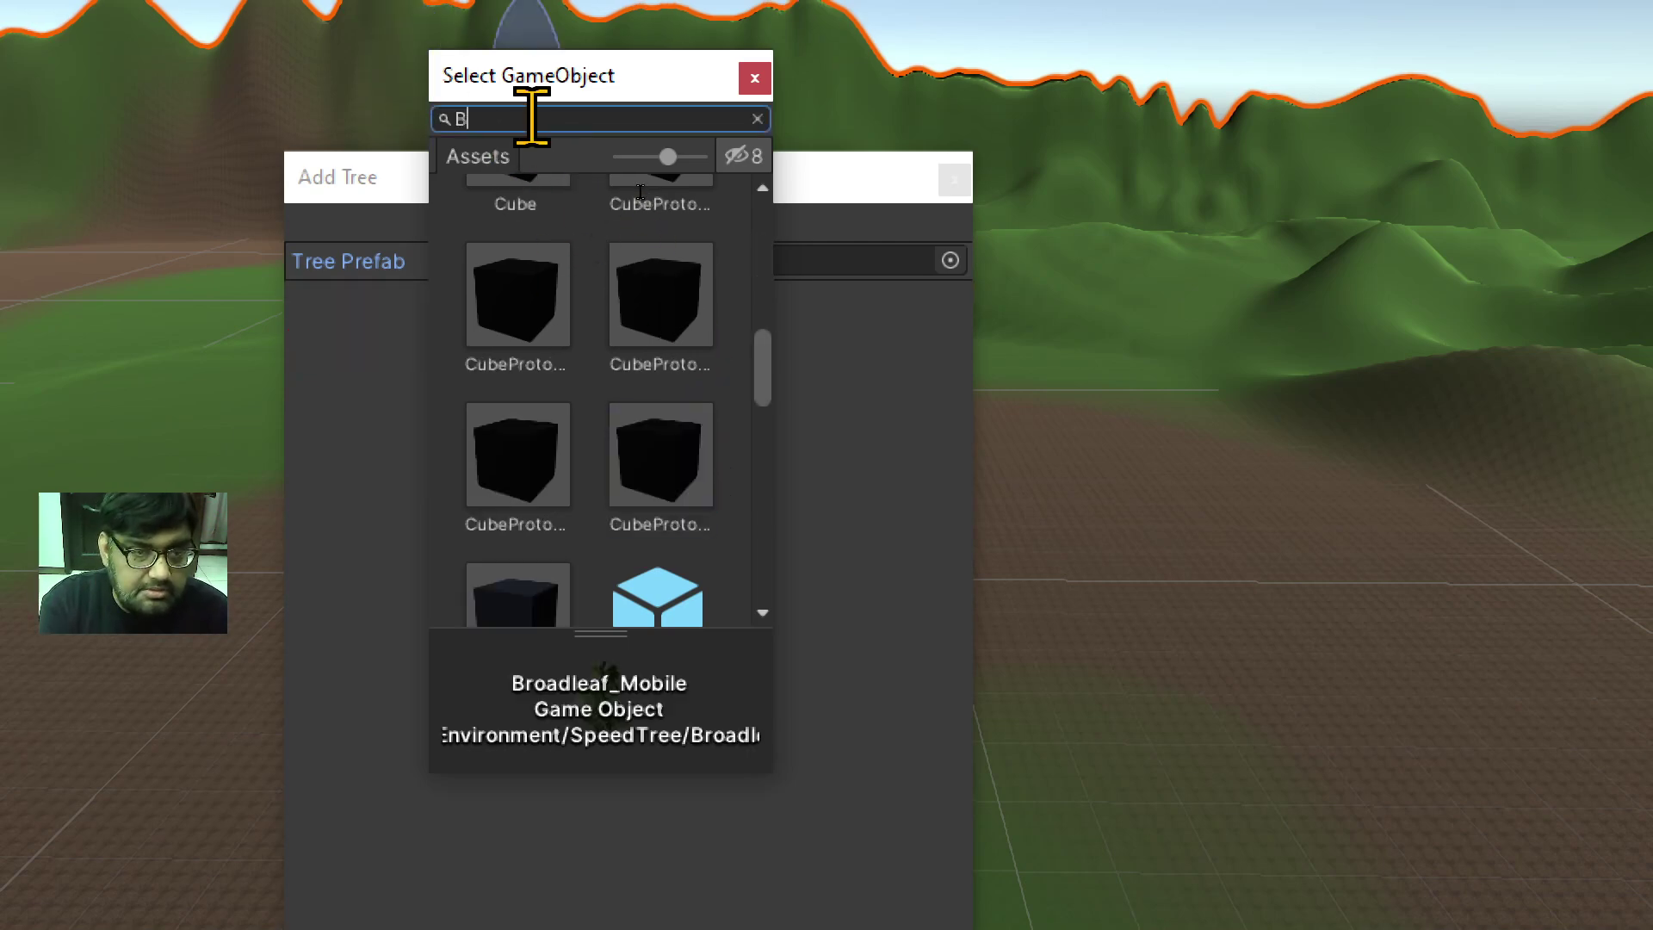
text(roadlease)
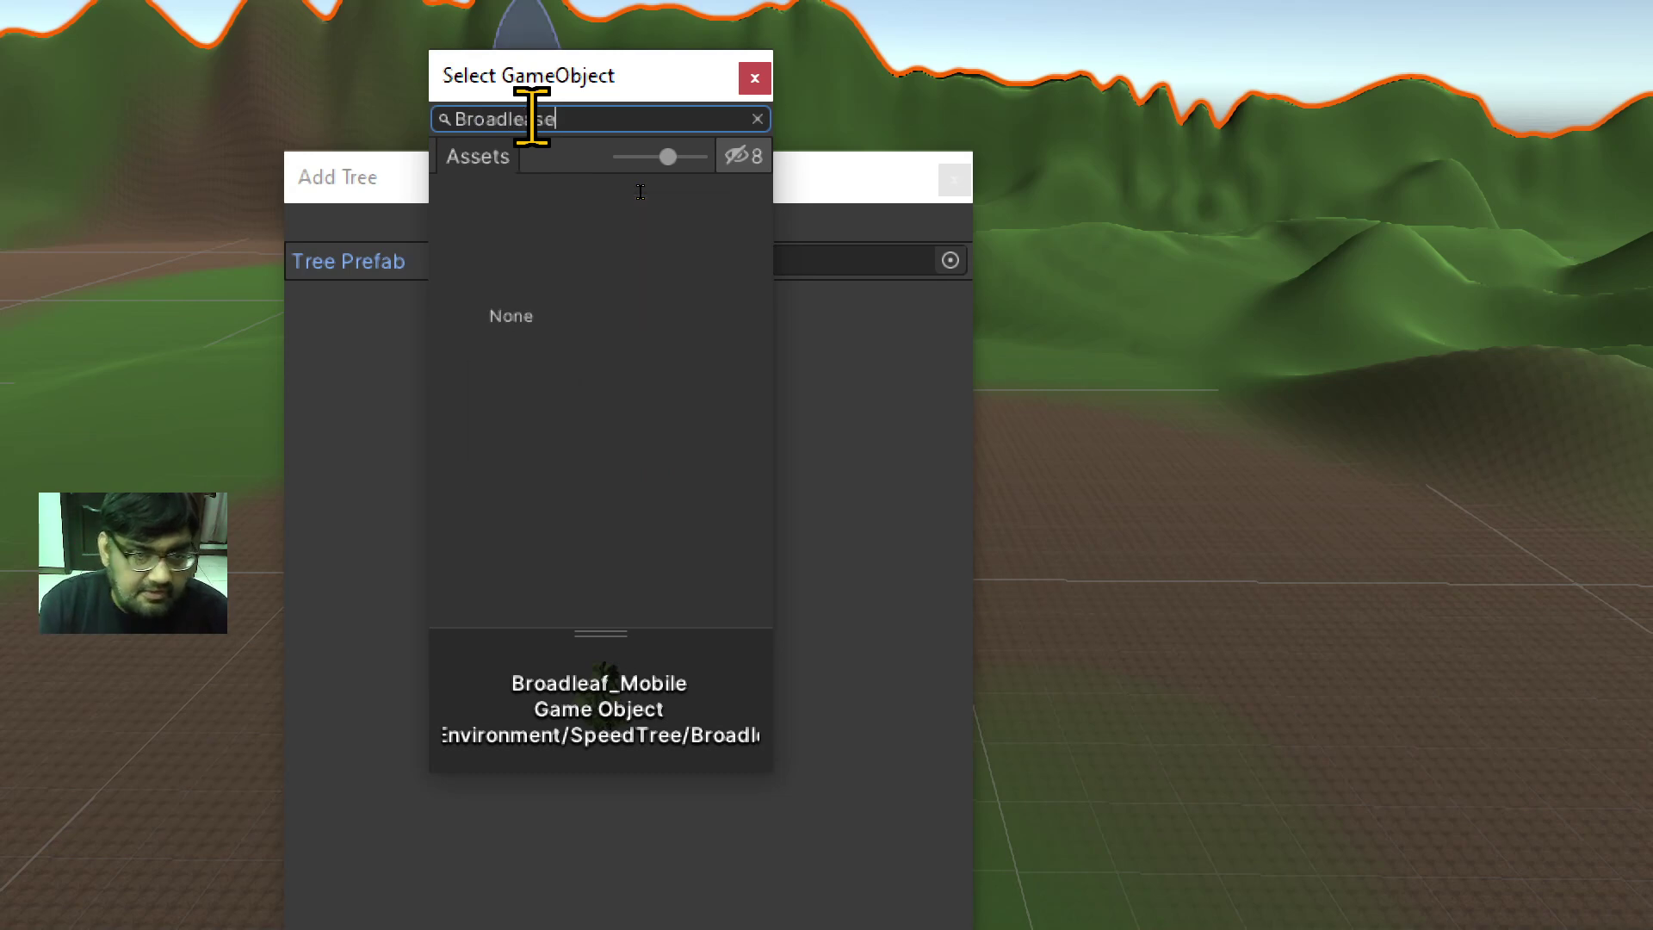
key(BackSpace)
key(BackSpace)
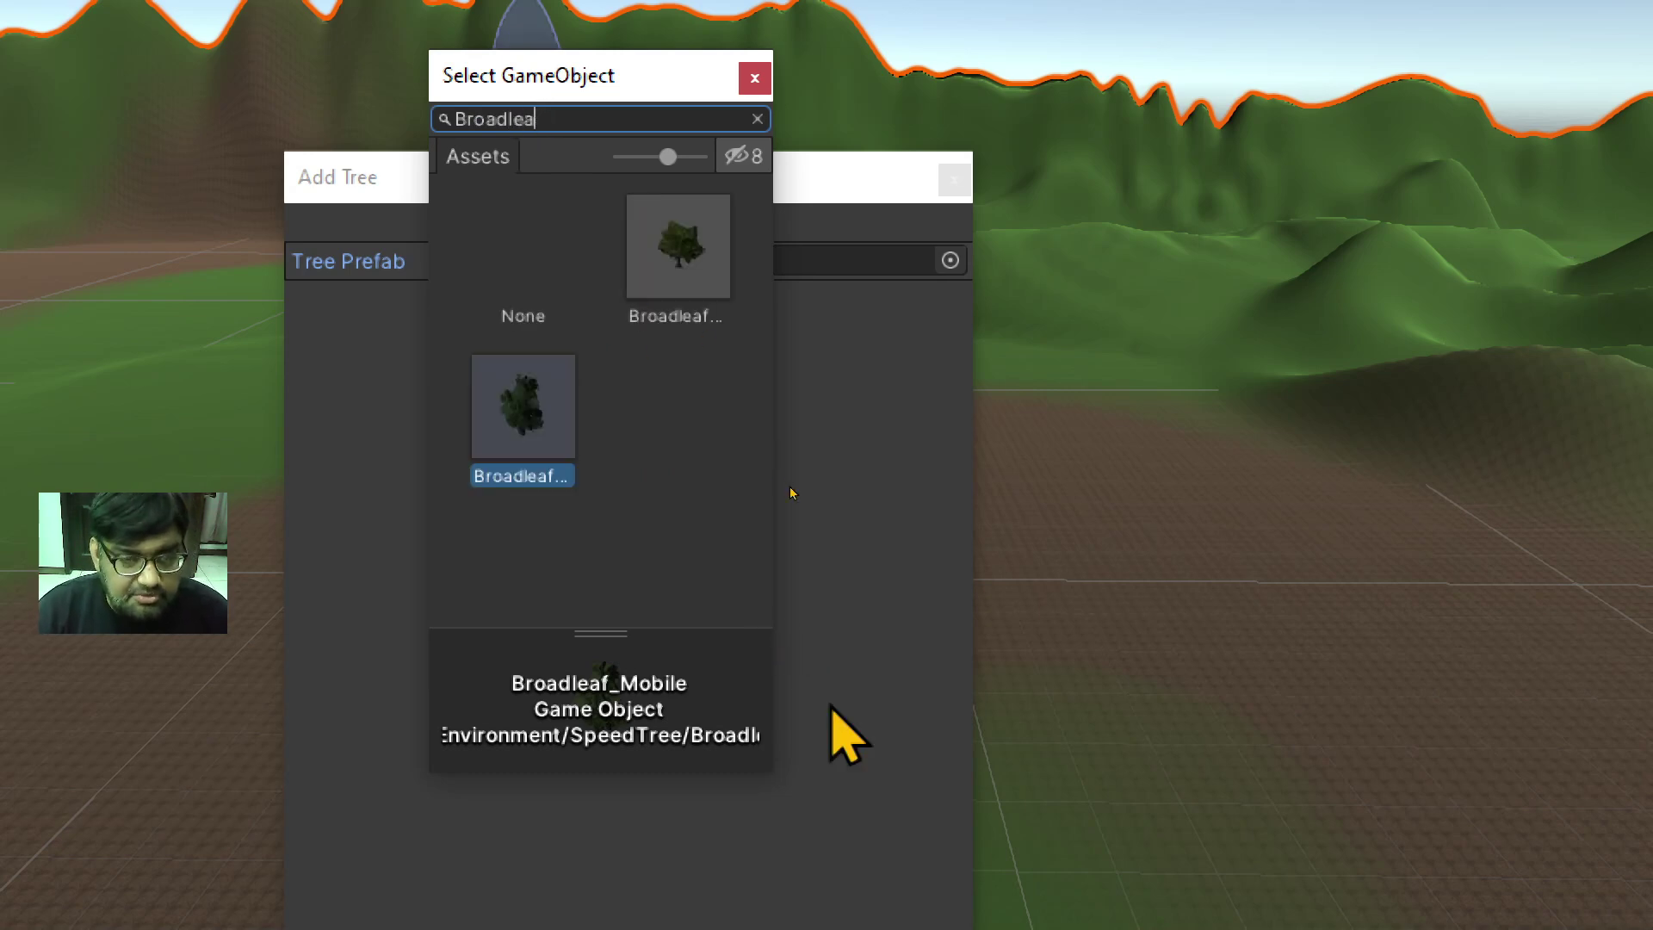
ctrl+scroll(675, 469, down, 2)
ctrl+scroll(675, 468, down, 2)
click(629, 220)
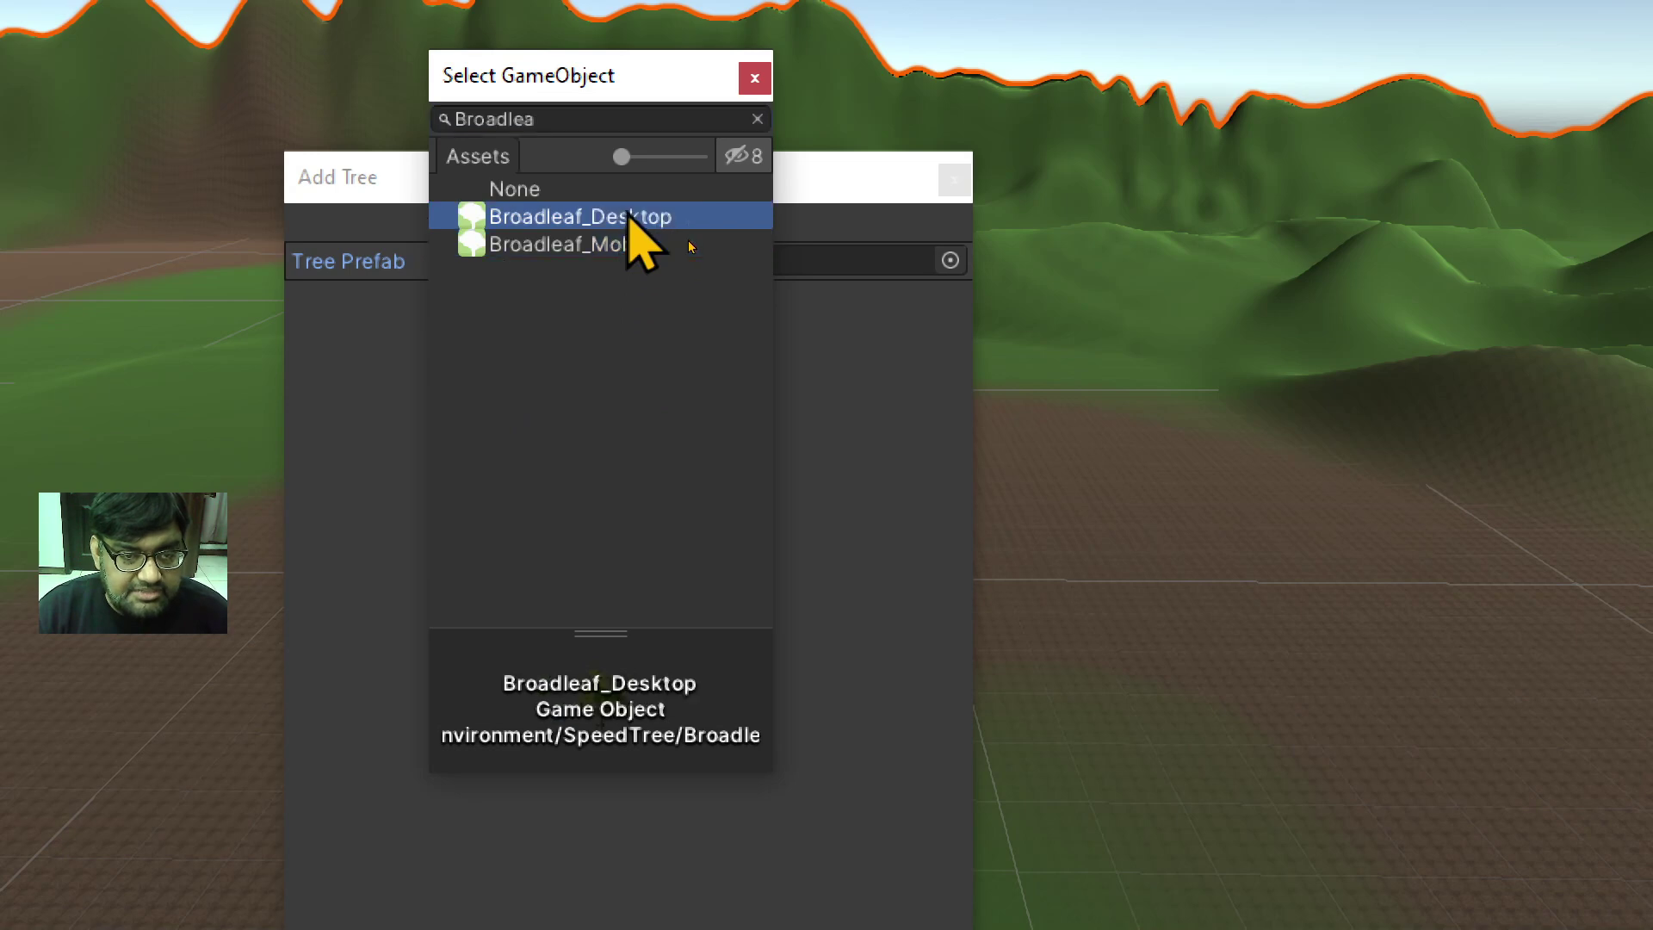
click(667, 247)
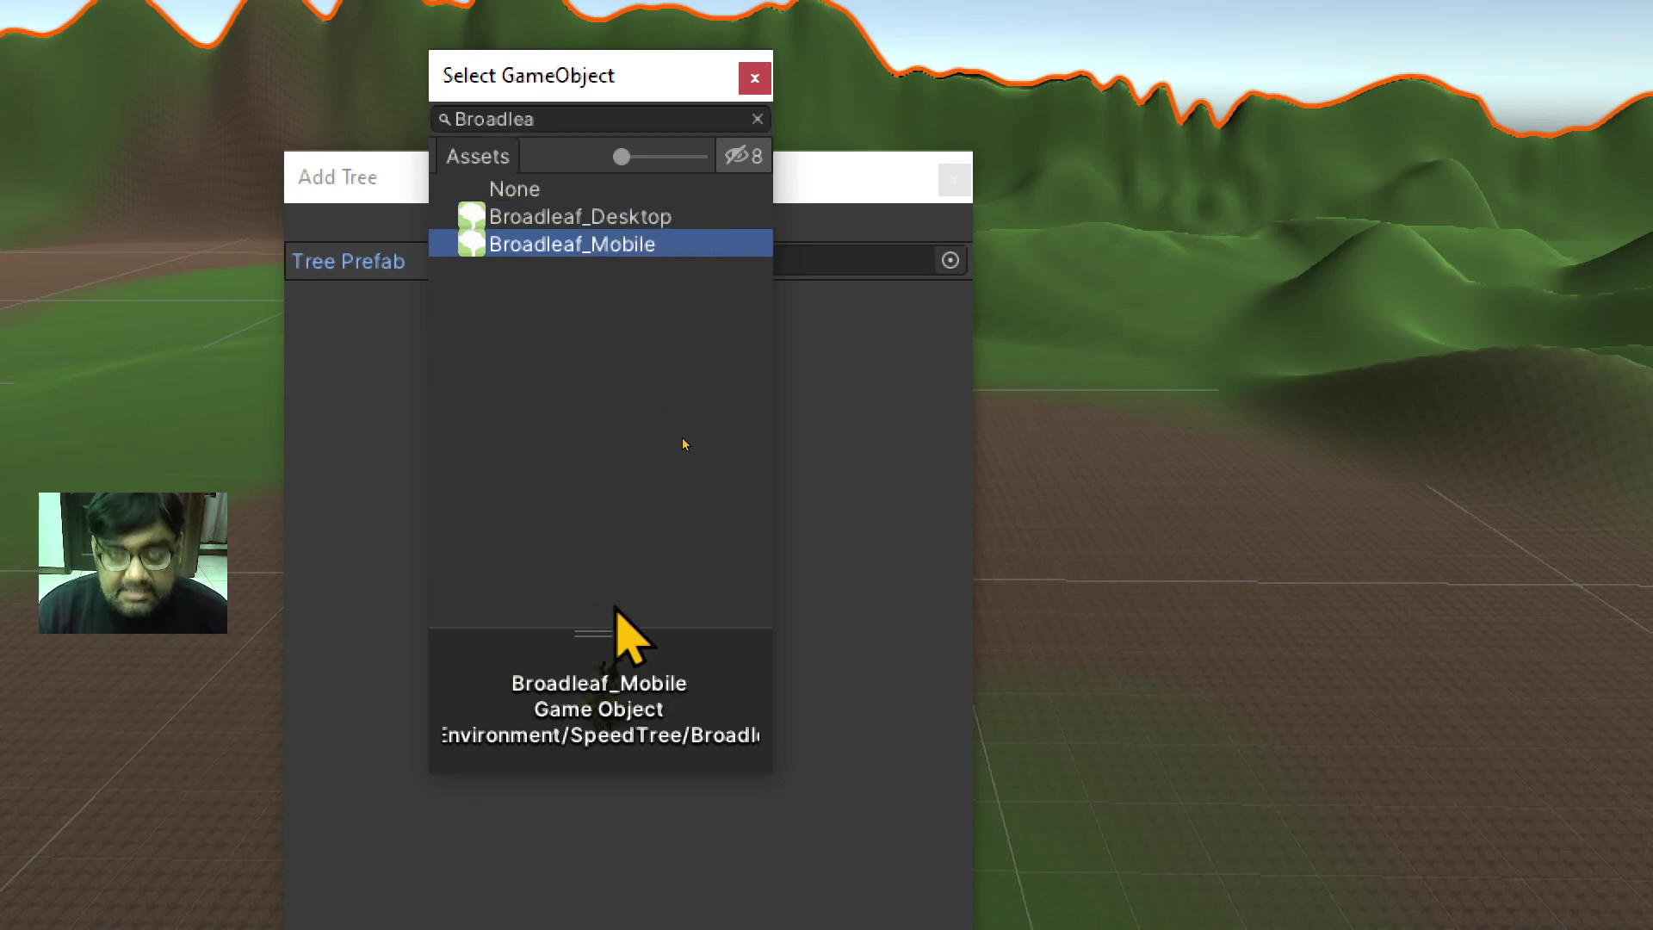
click(695, 222)
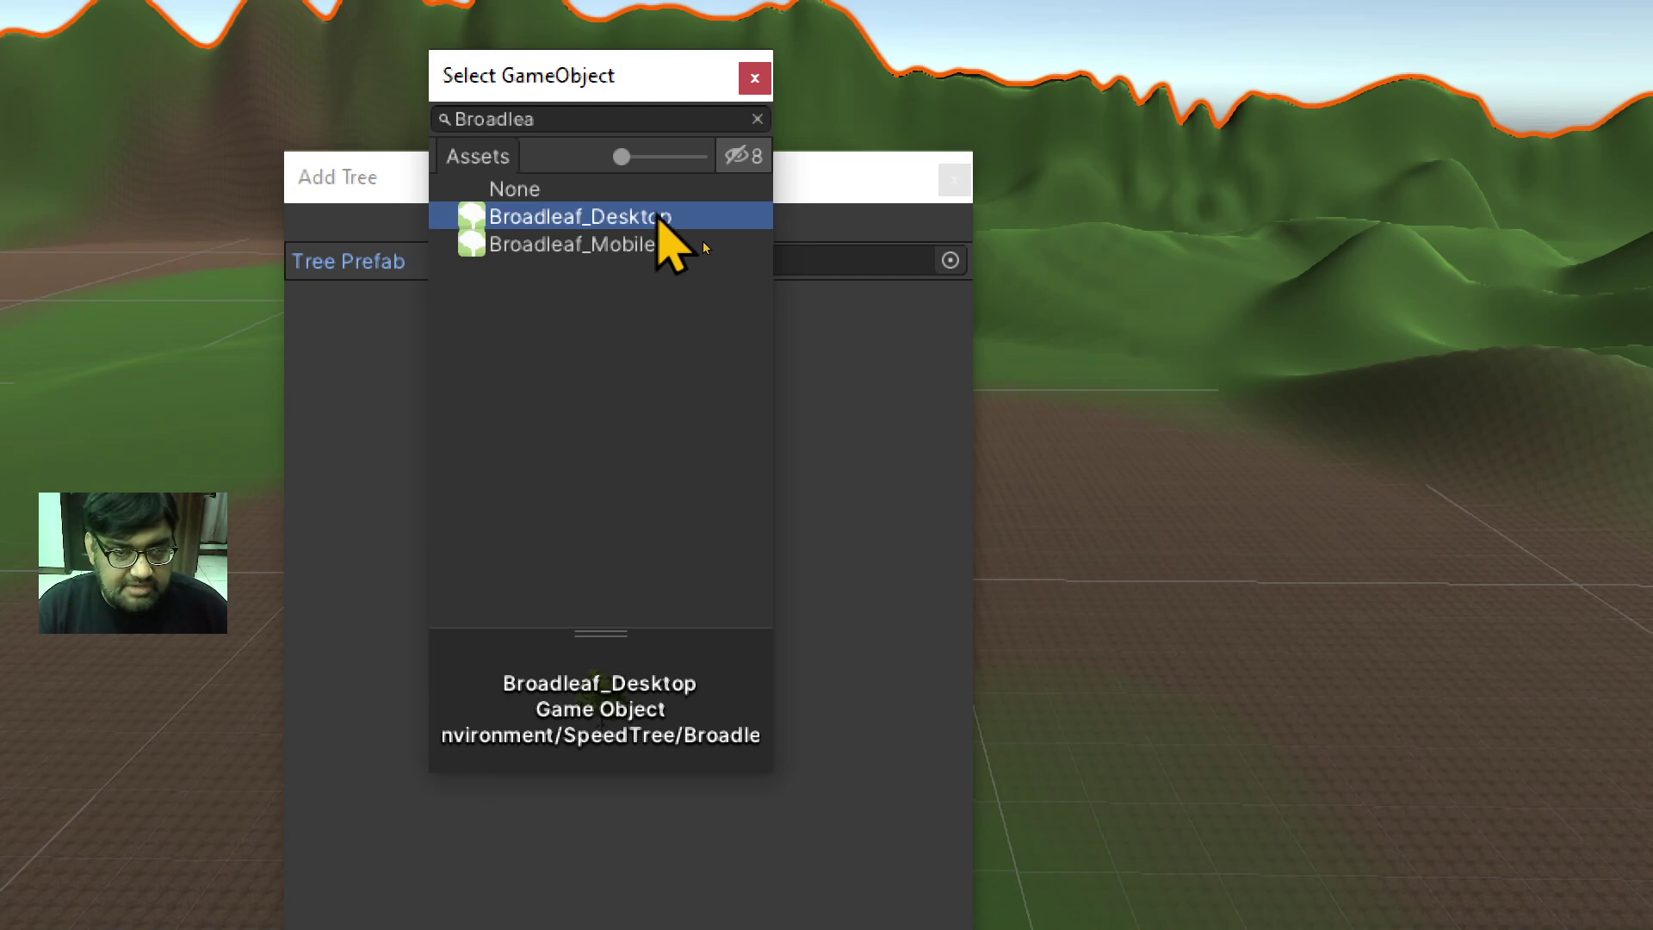
key(Return)
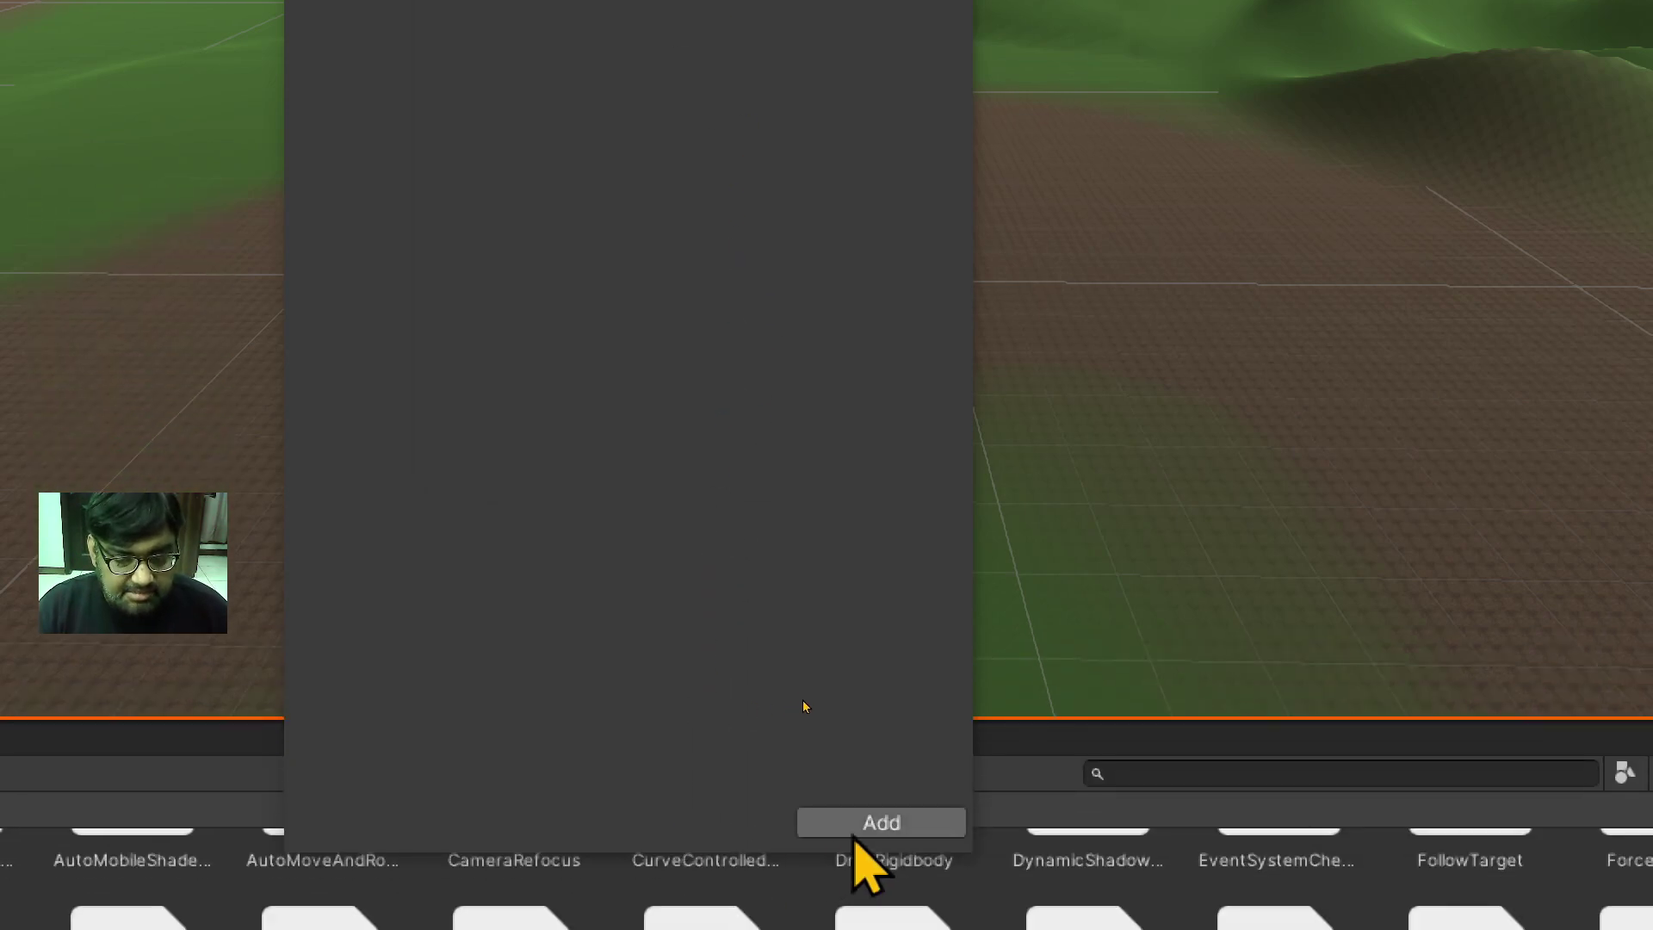
click(869, 822)
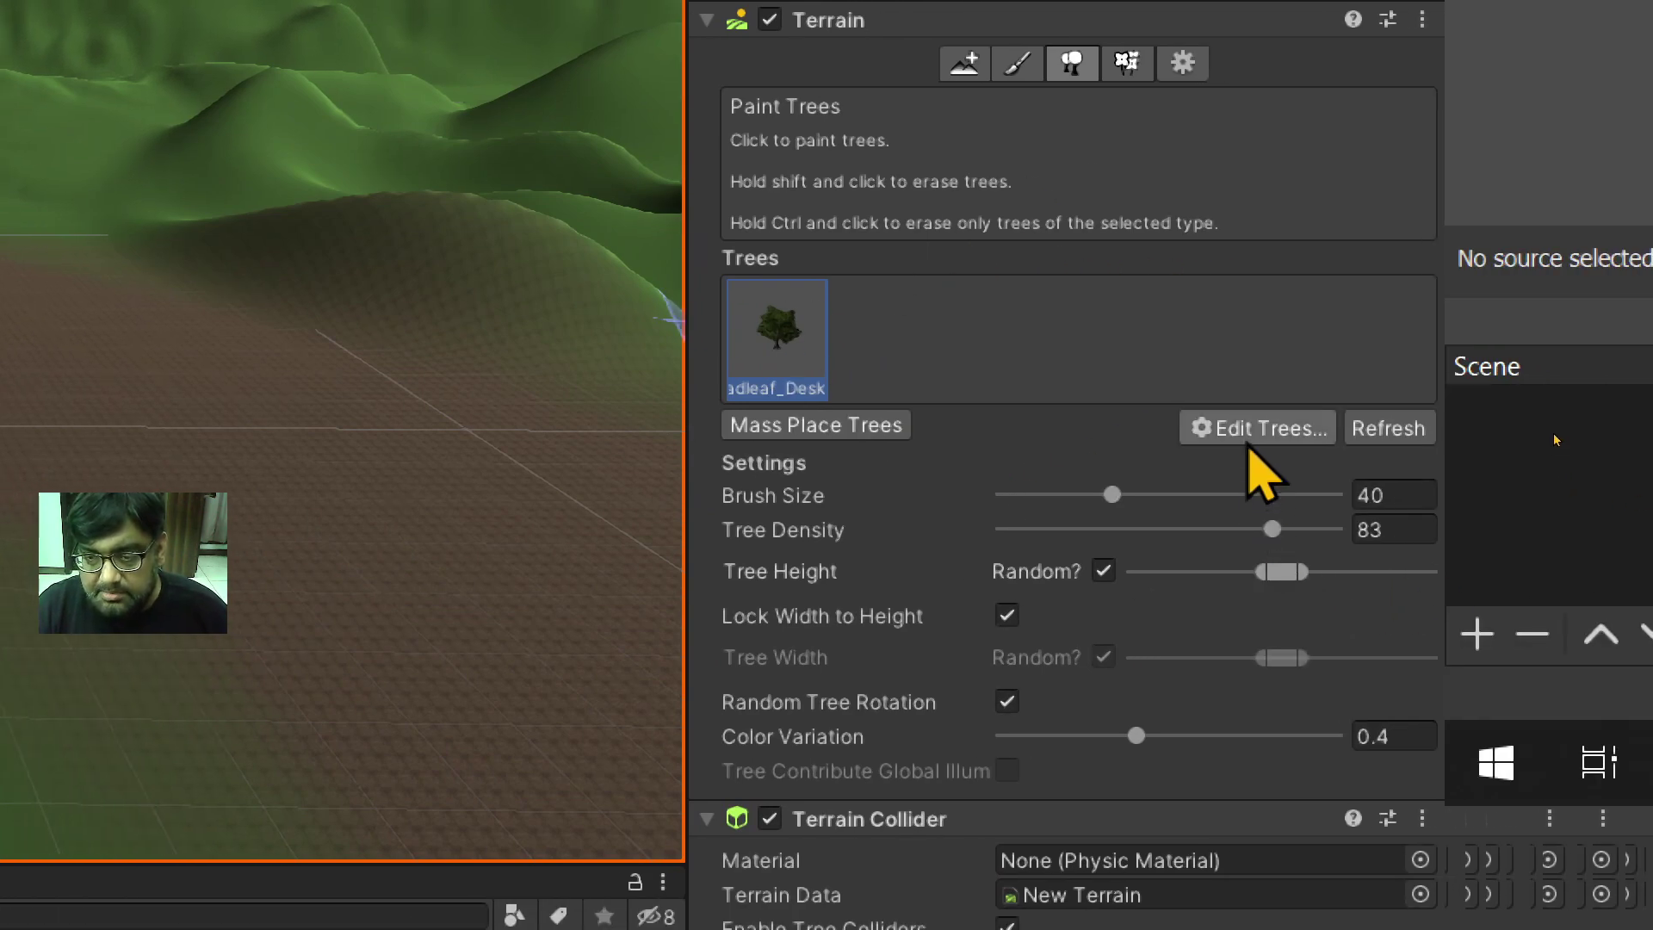
Step: Add Conifer_Desktop, found by searching 'coni', as a second tree type, then select Broadleaf
click(1250, 430)
click(1259, 433)
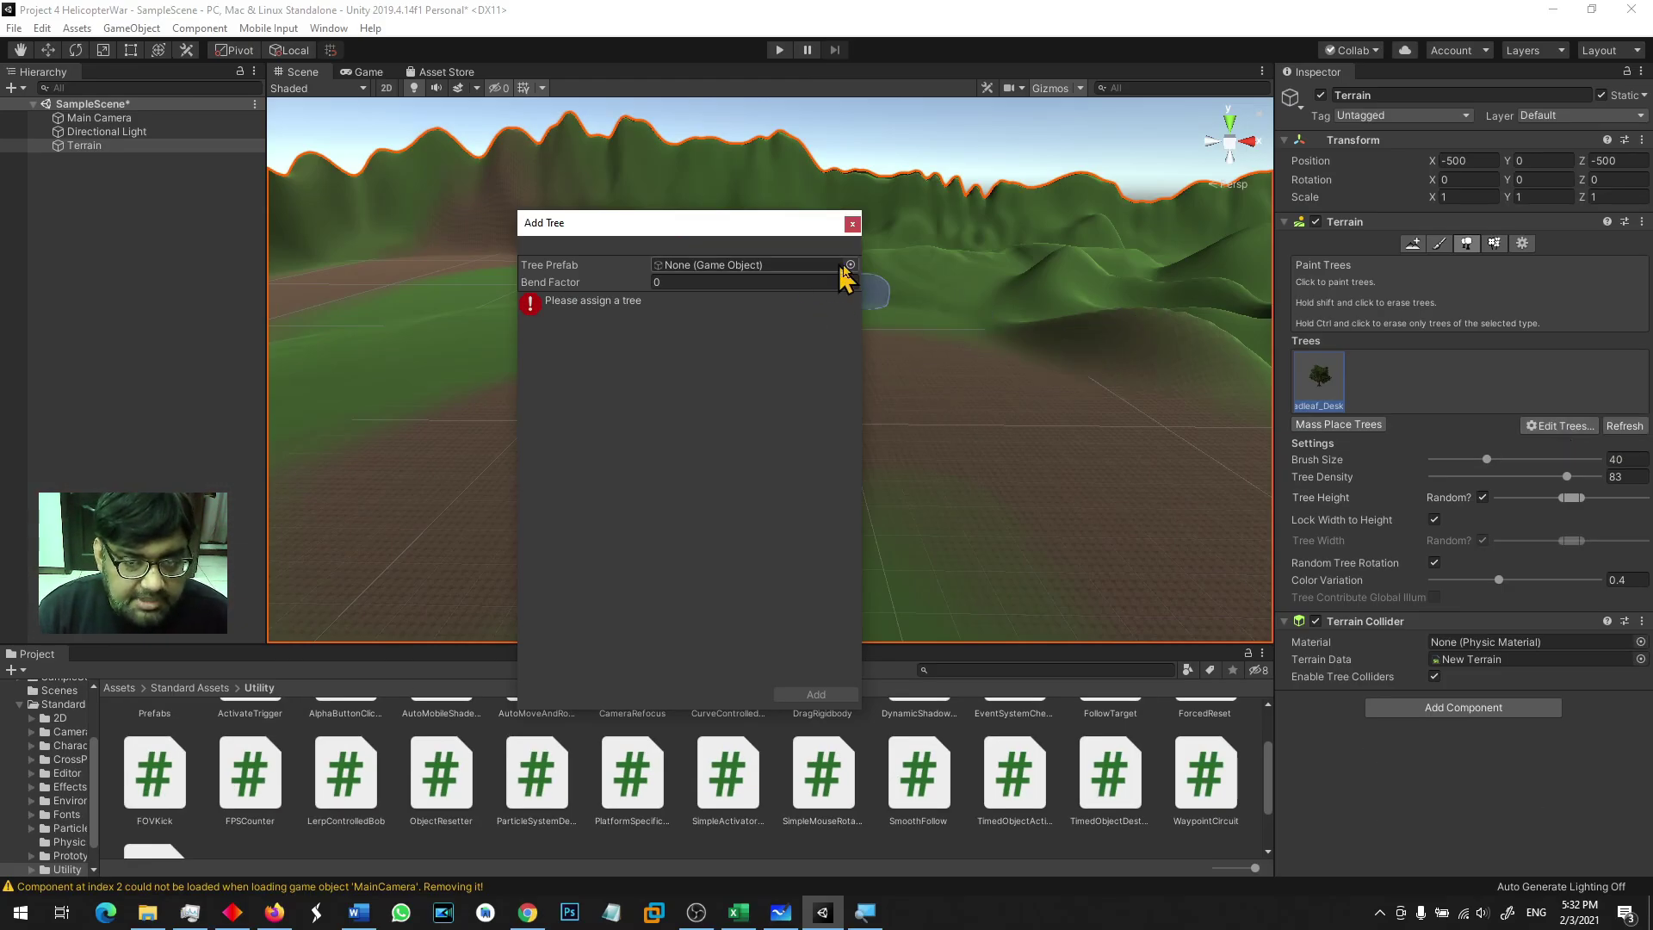
click(849, 265)
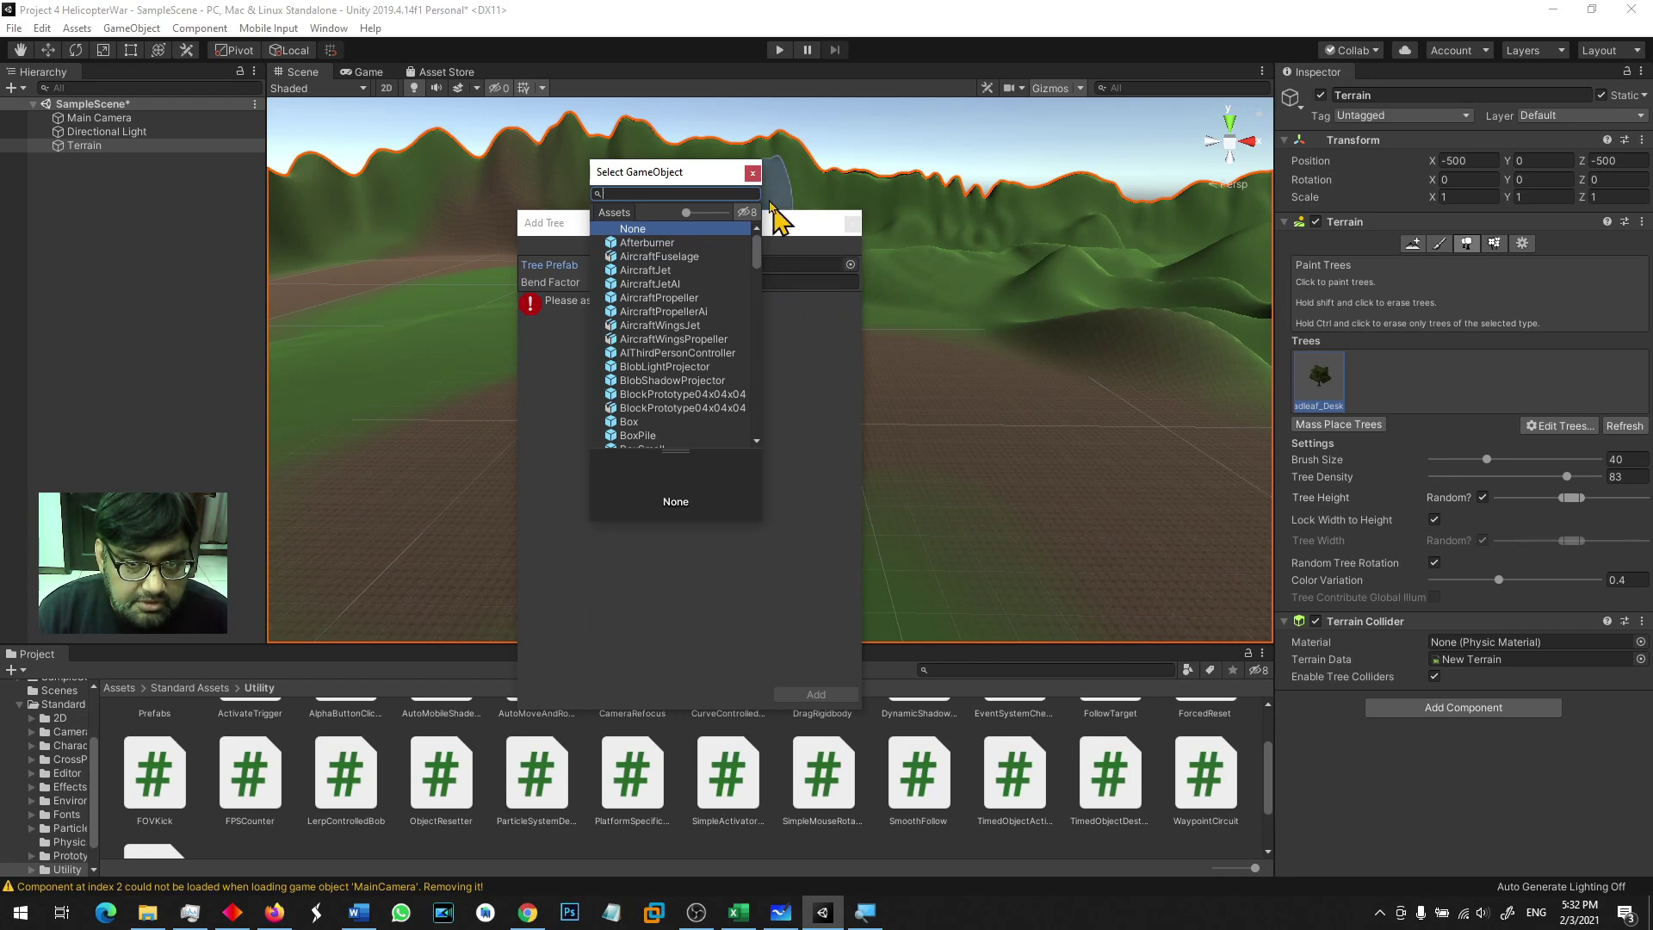
click(754, 175)
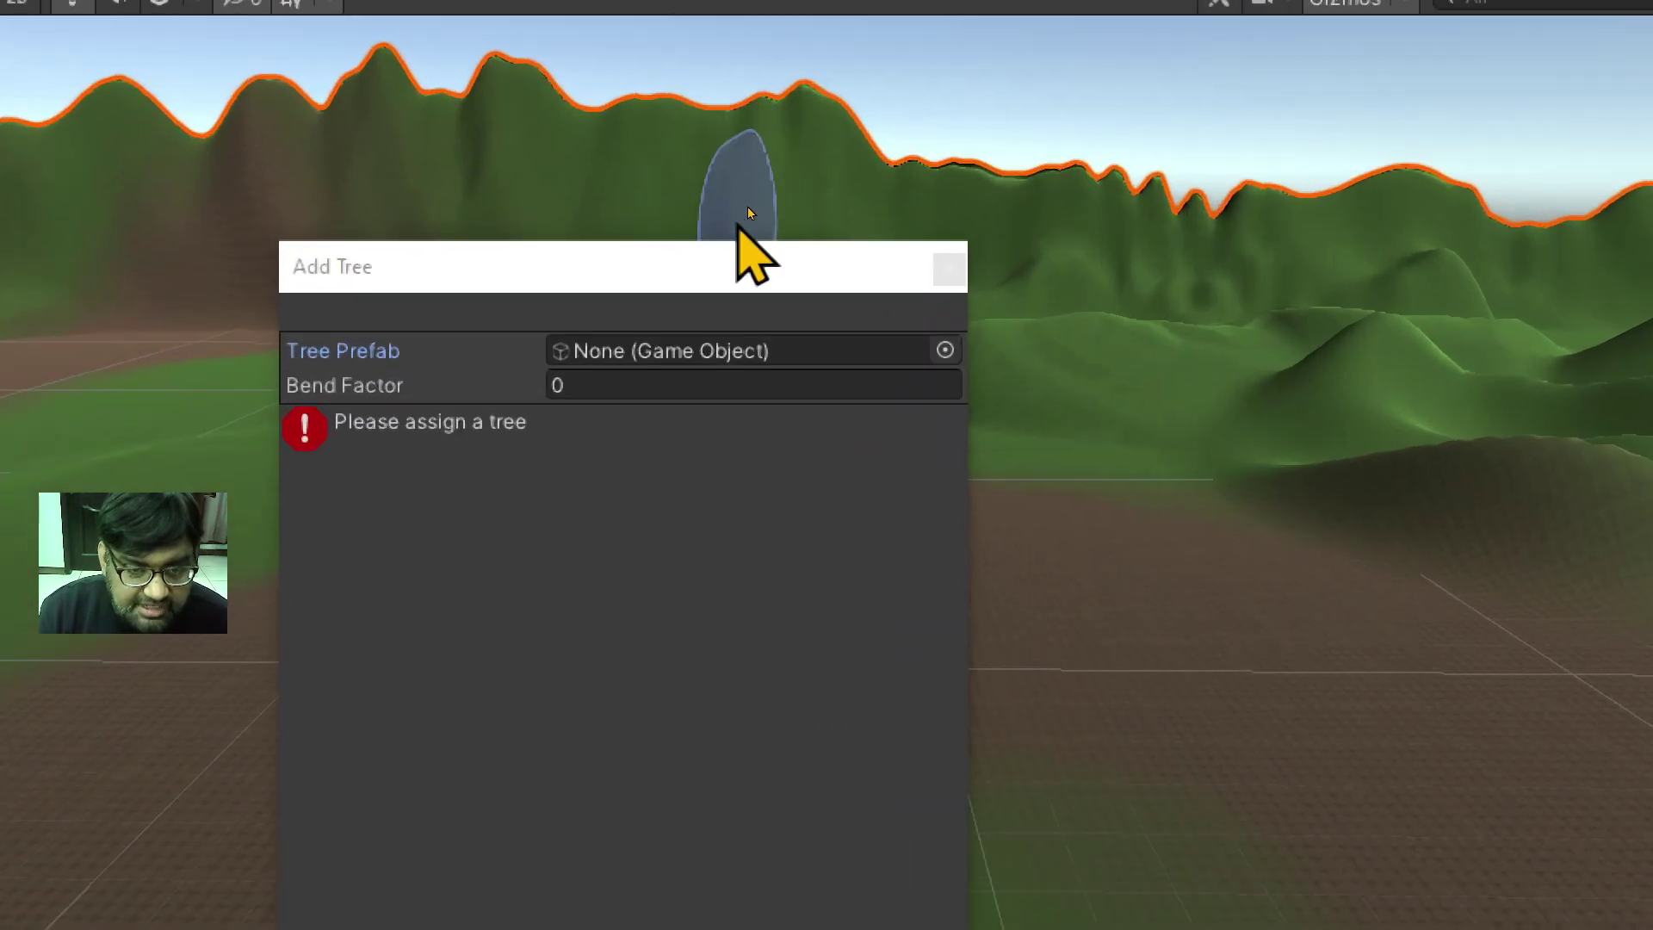
click(945, 351)
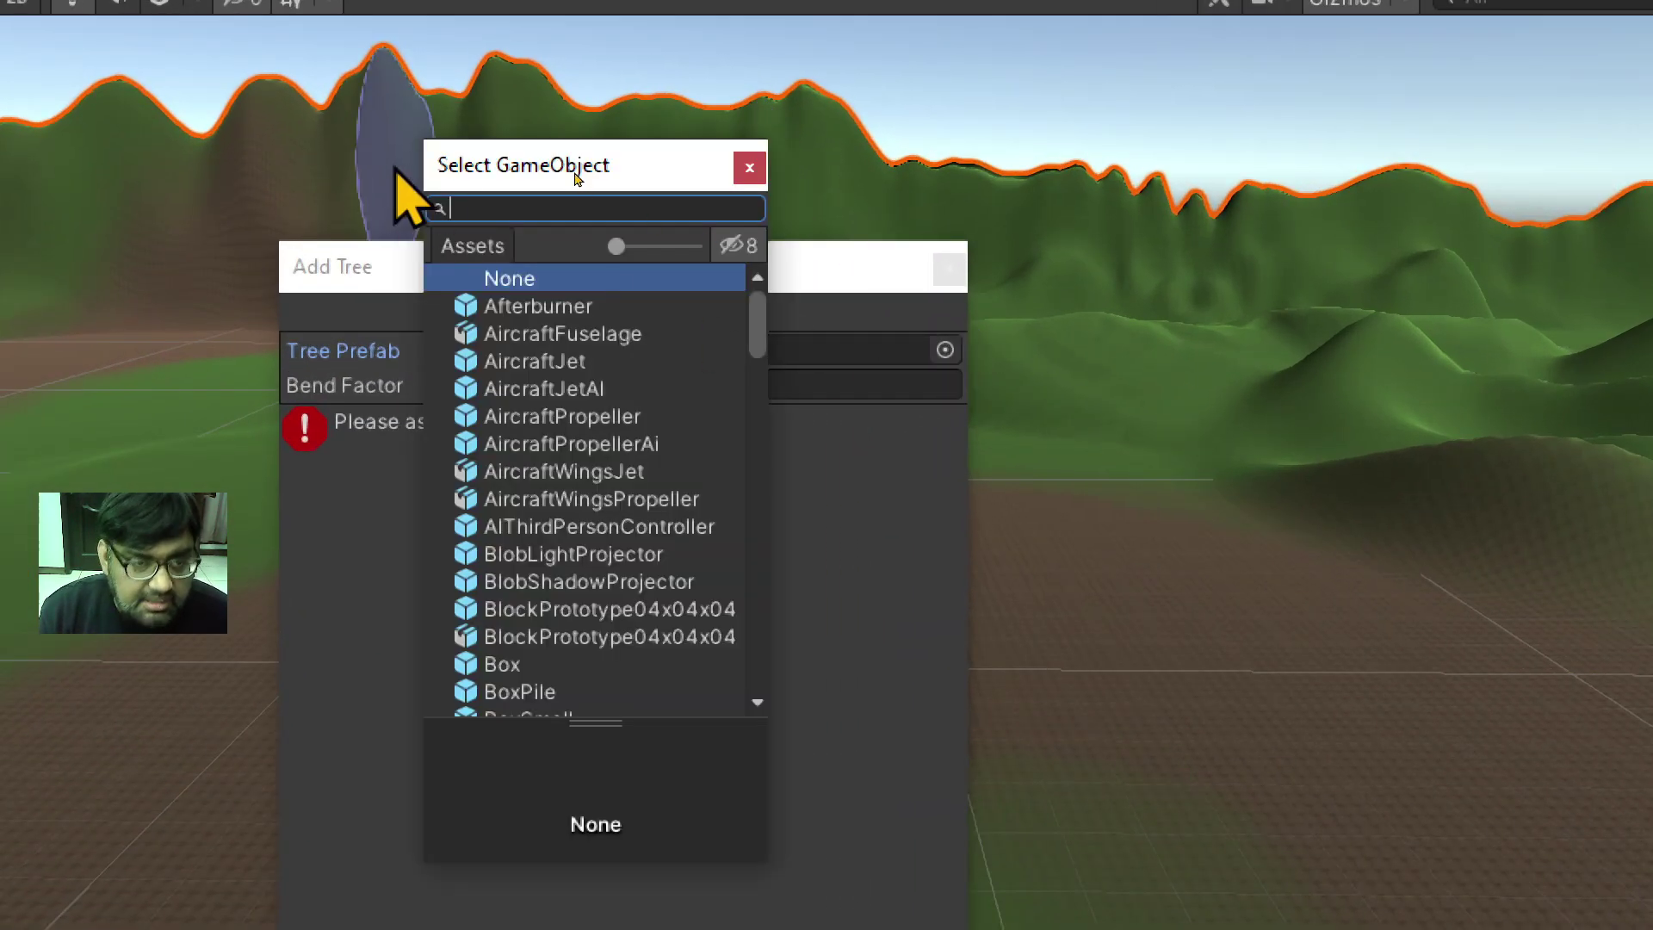
text(coni)
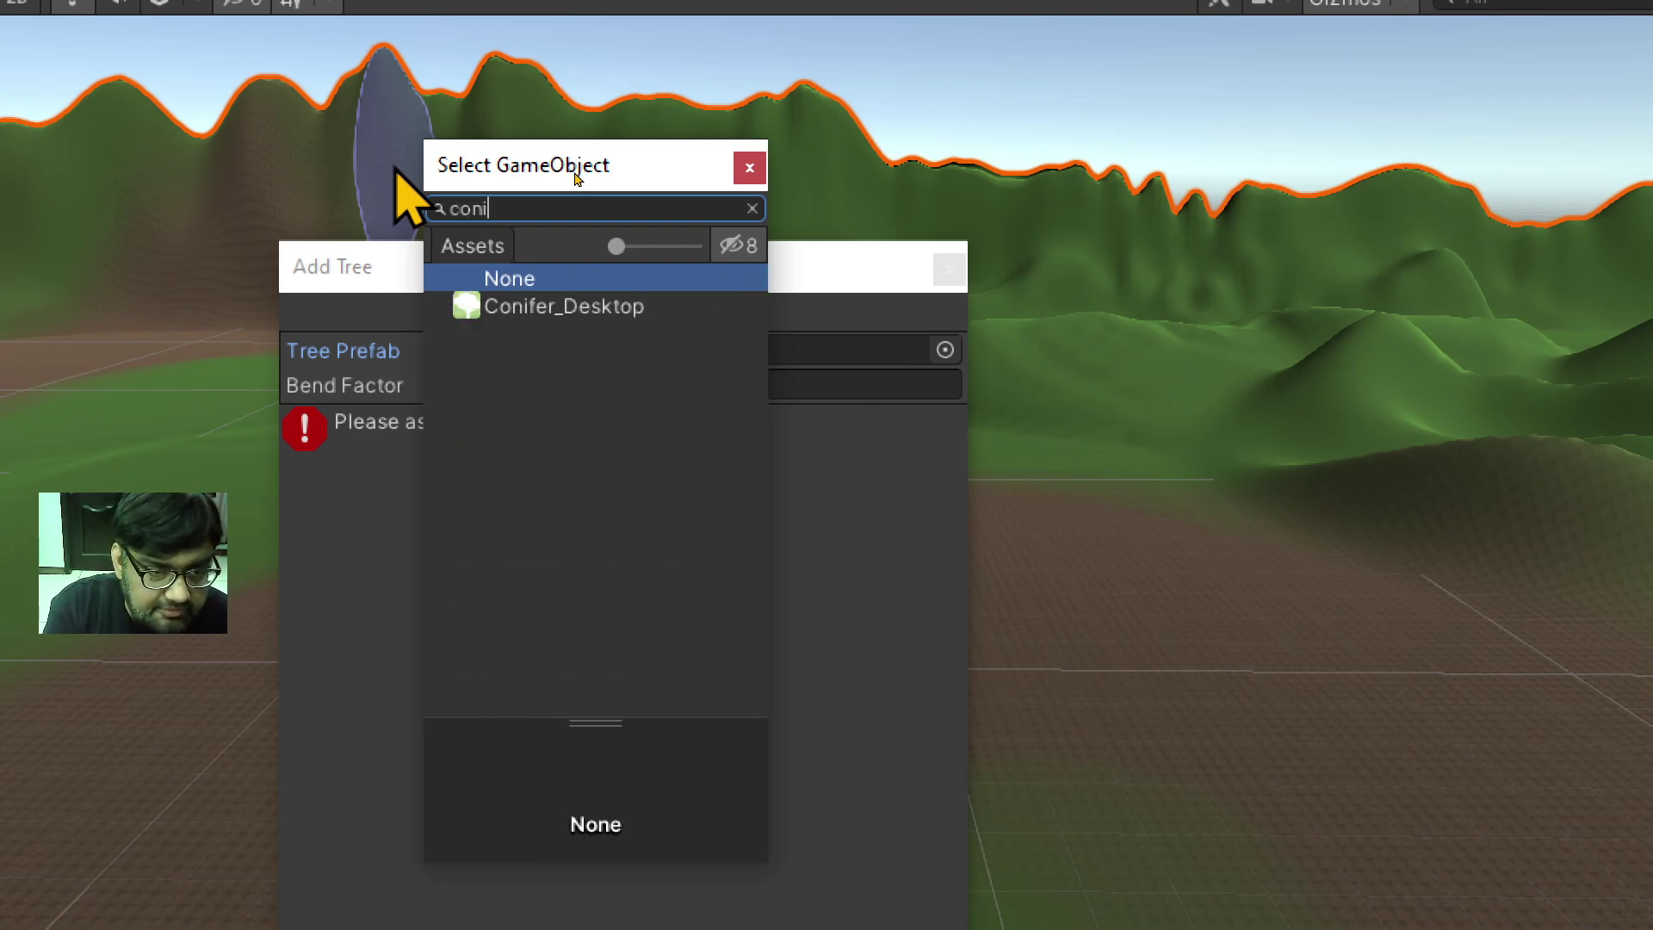
click(603, 308)
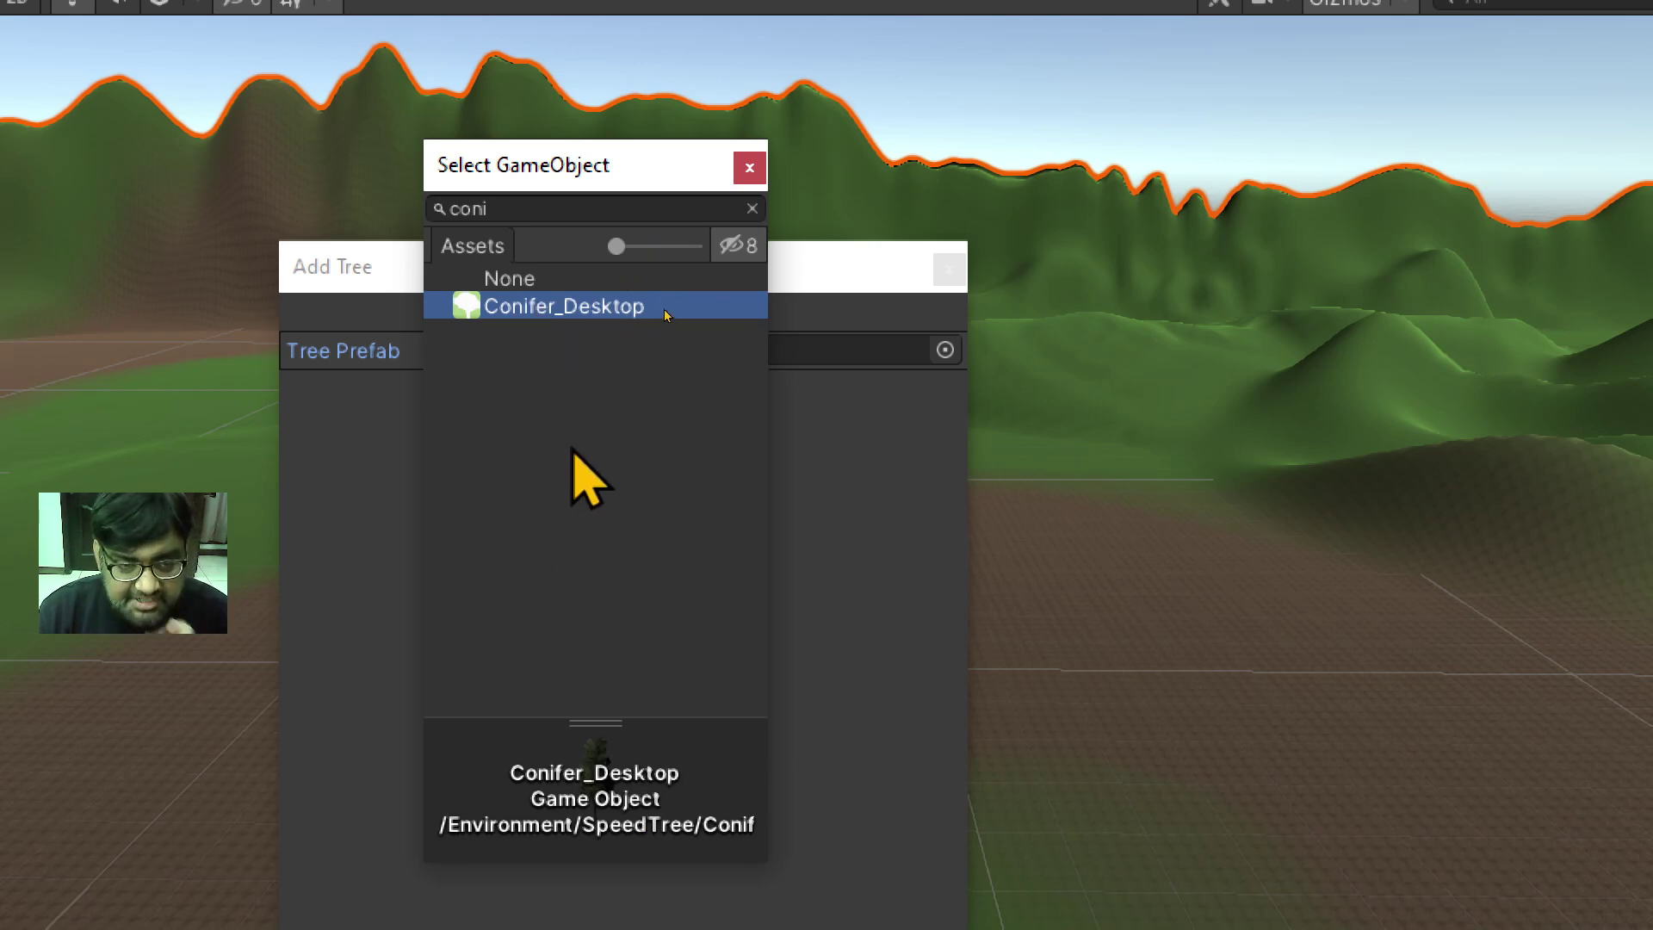
double_click(559, 307)
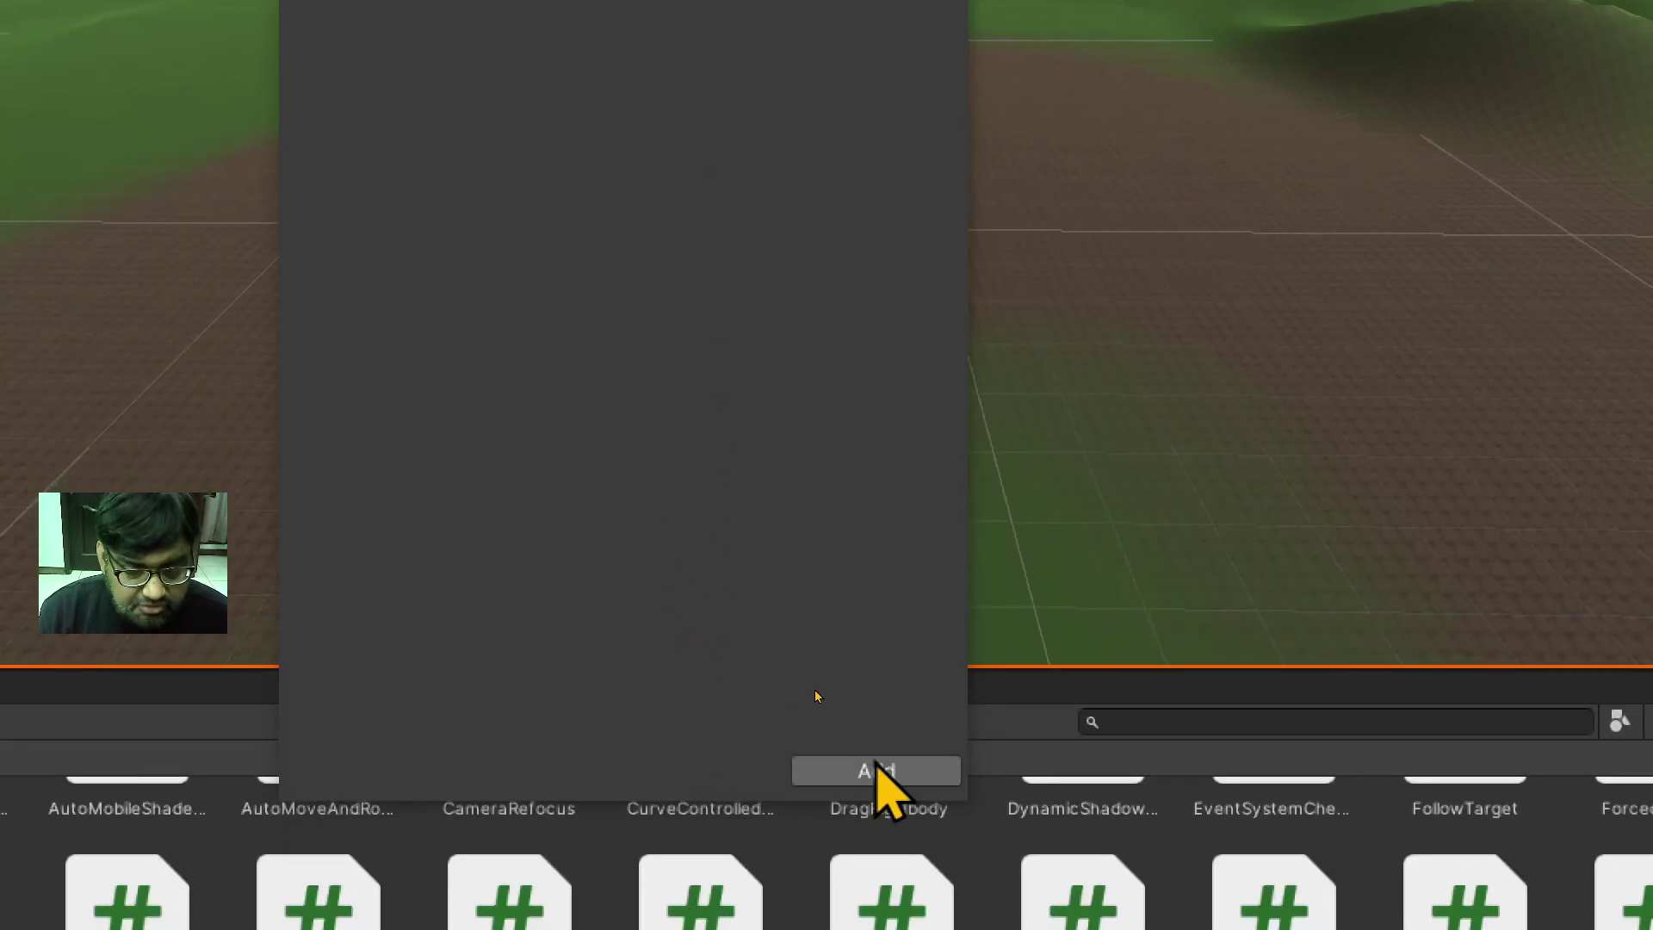
click(875, 771)
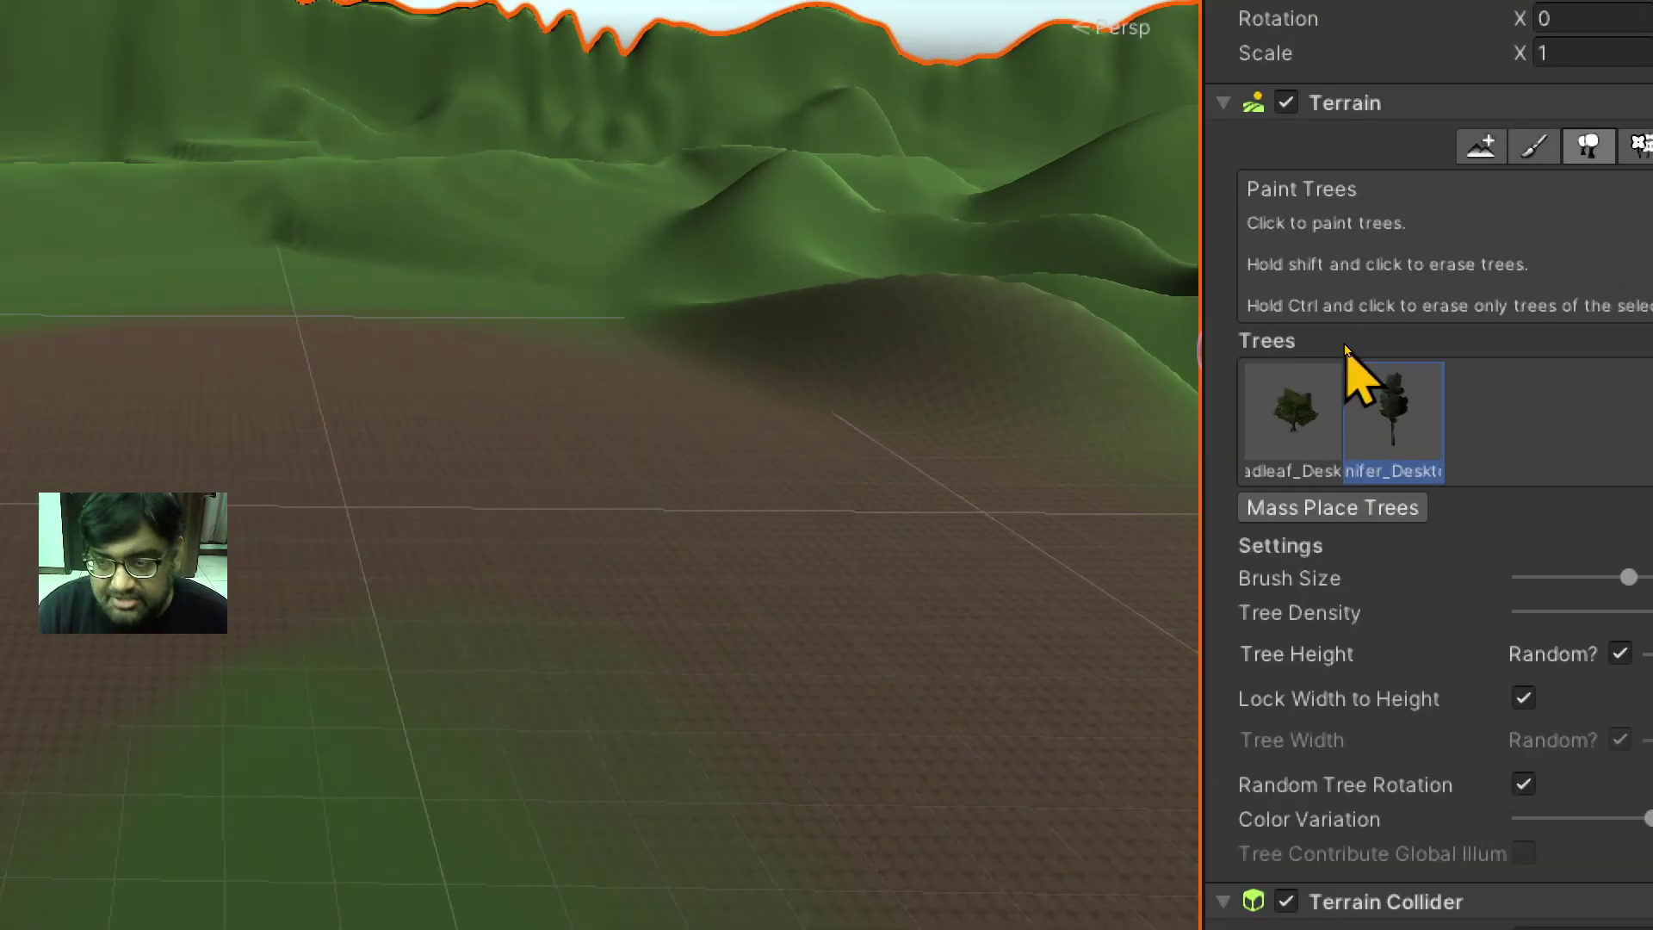
click(1296, 421)
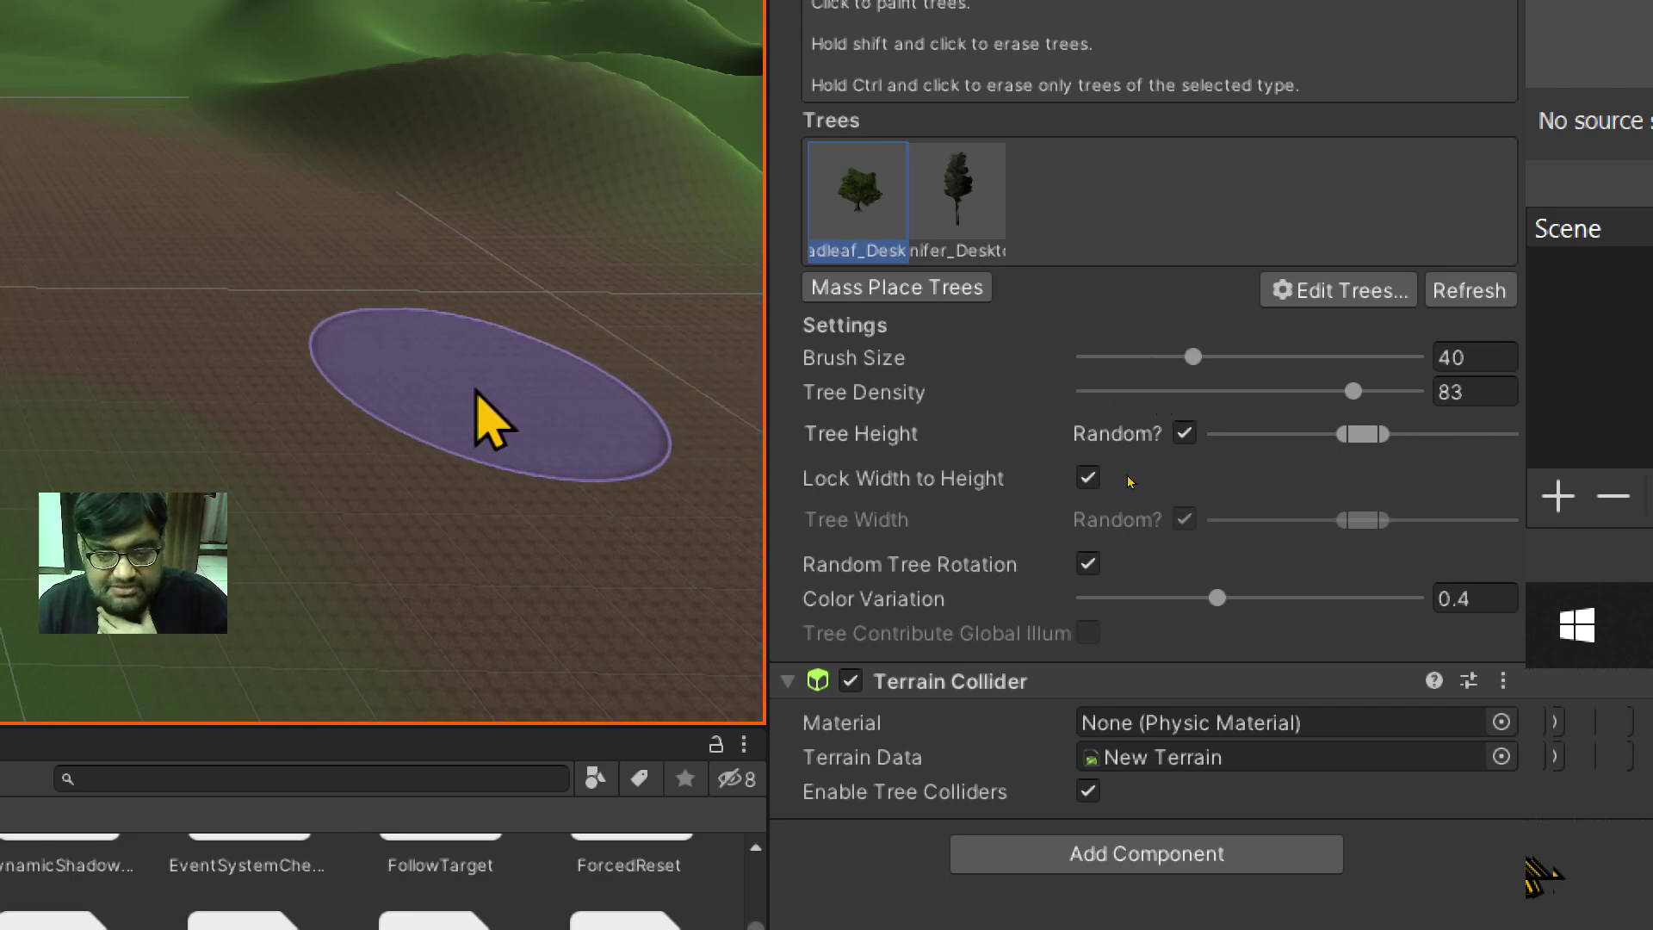
Step: Set Tree Density 12 and Brush Size 54, then paint Broadleaf strokes across the grass
drag(1353, 392, 1092, 415)
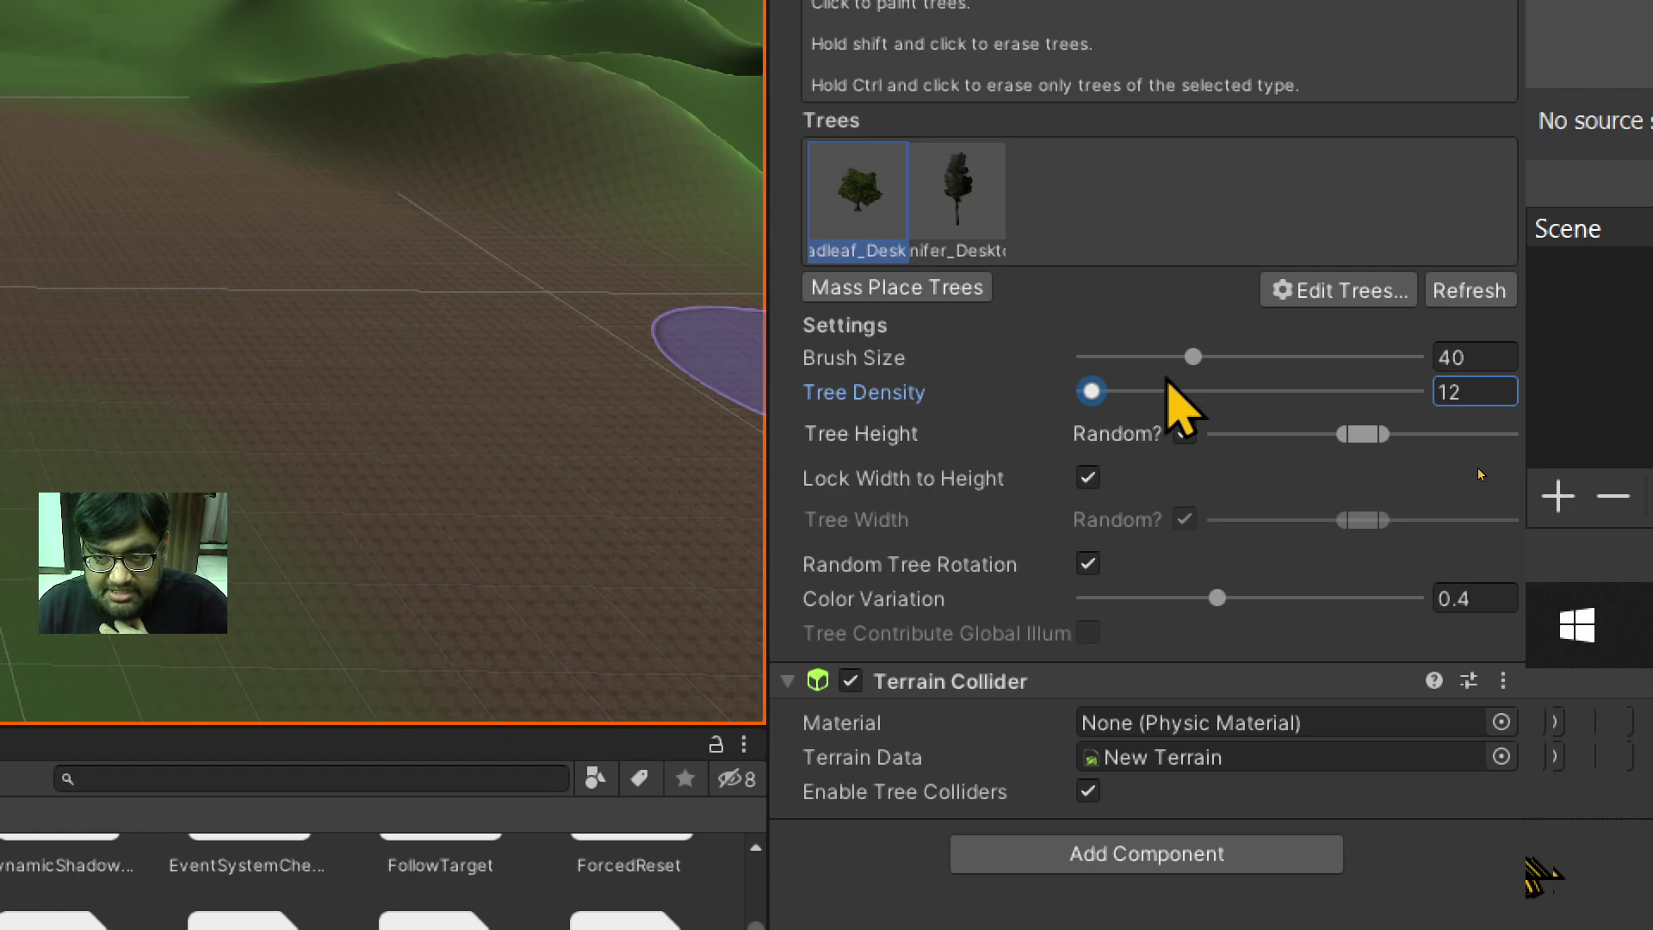
click(1207, 357)
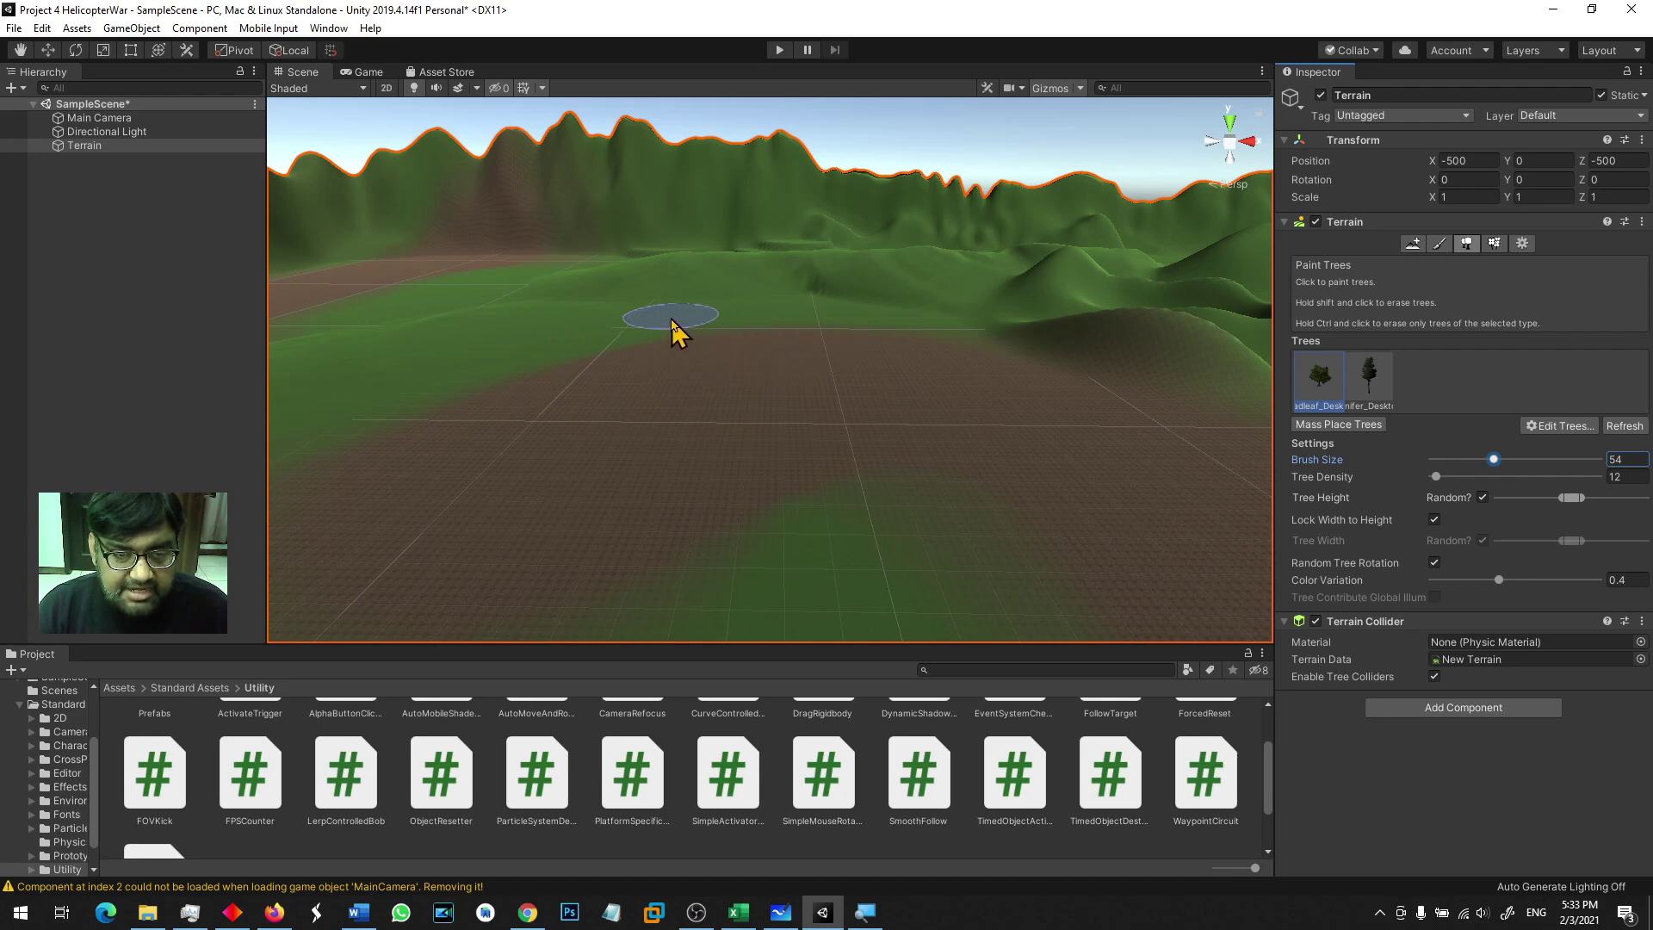
drag(672, 325, 891, 350)
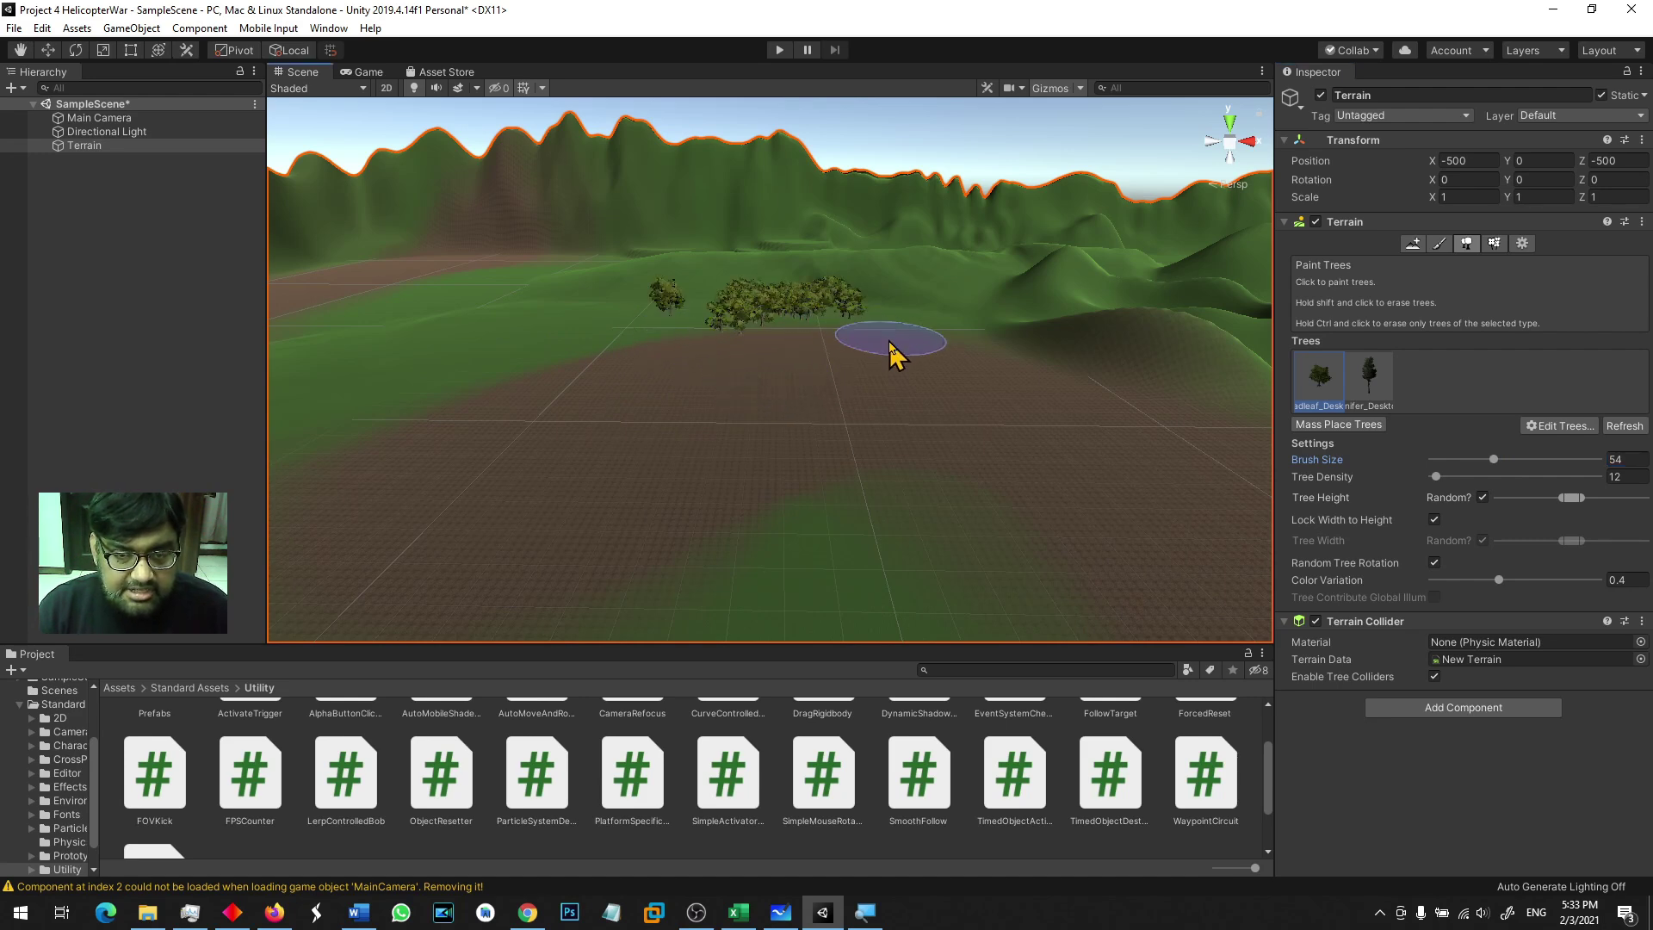
key(ctrl+z)
mouse_move(582, 337)
mouse_down()
mouse_move(539, 384)
mouse_move(675, 495)
mouse_up()
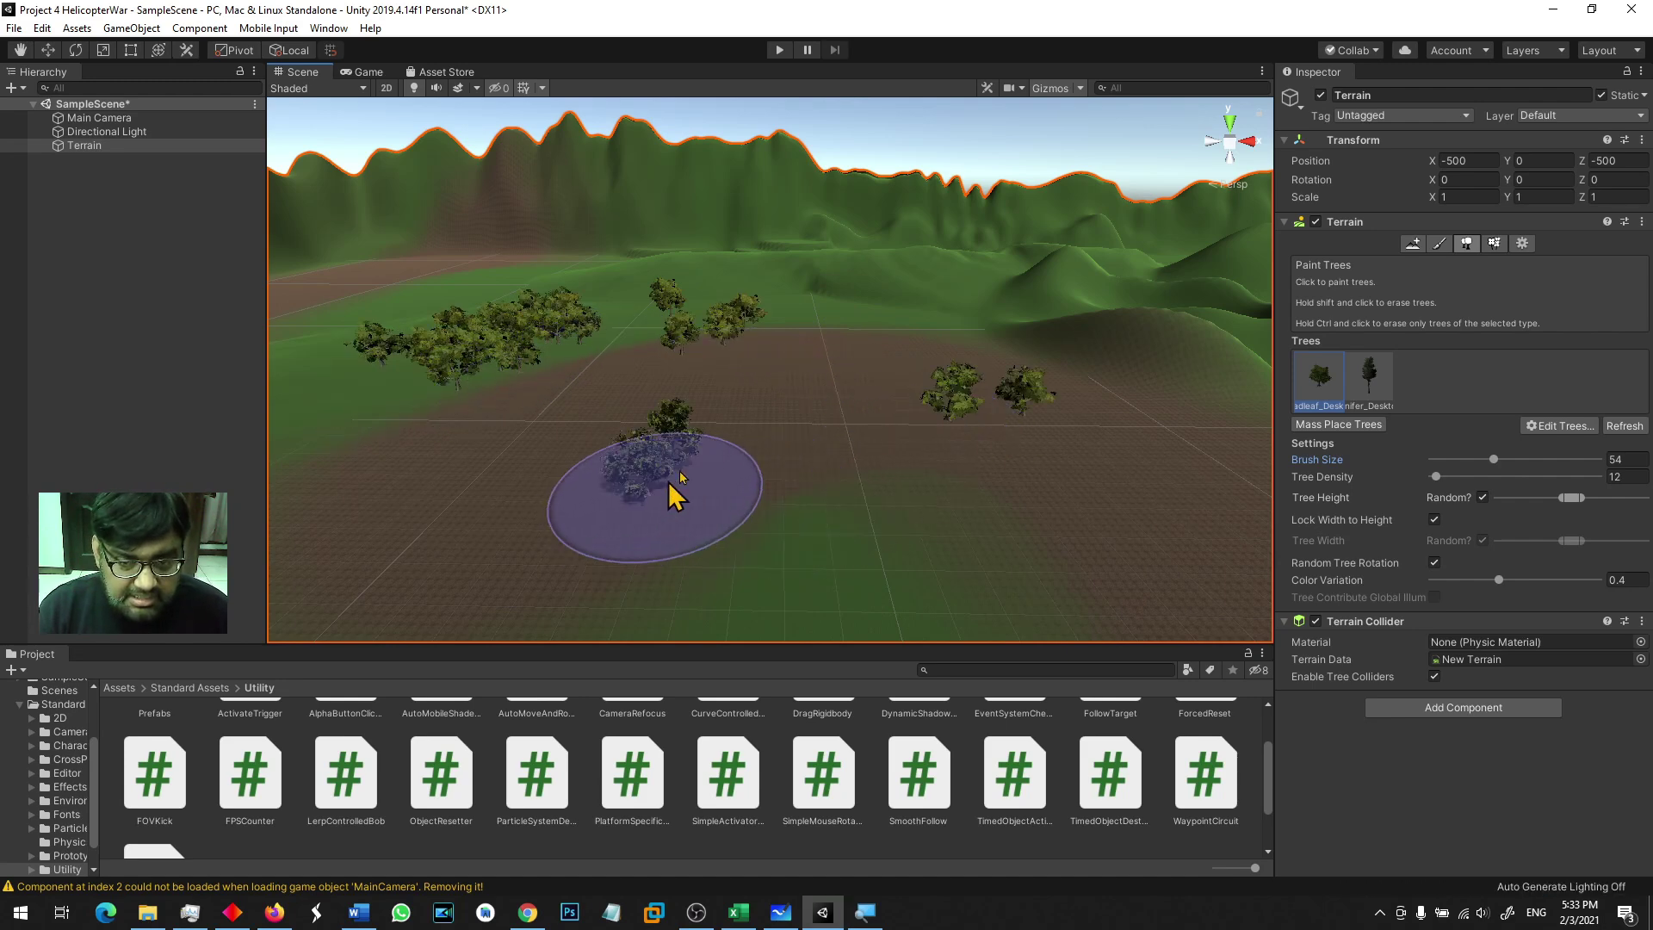
drag(676, 495, 903, 251)
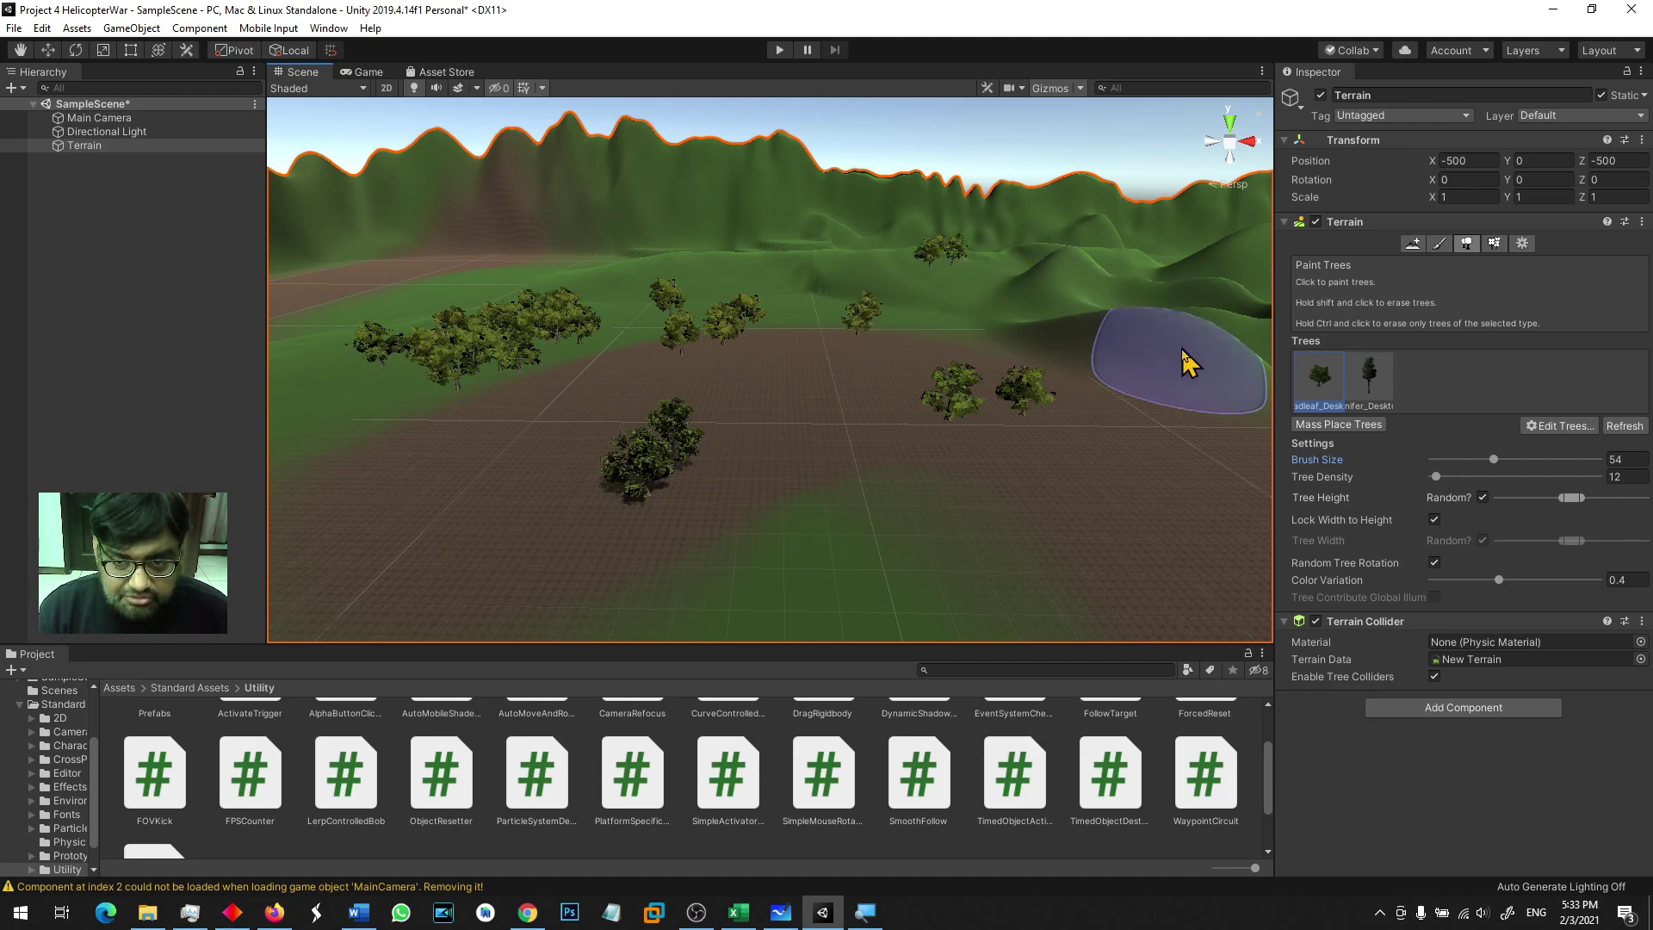
drag(1188, 361, 1340, 540)
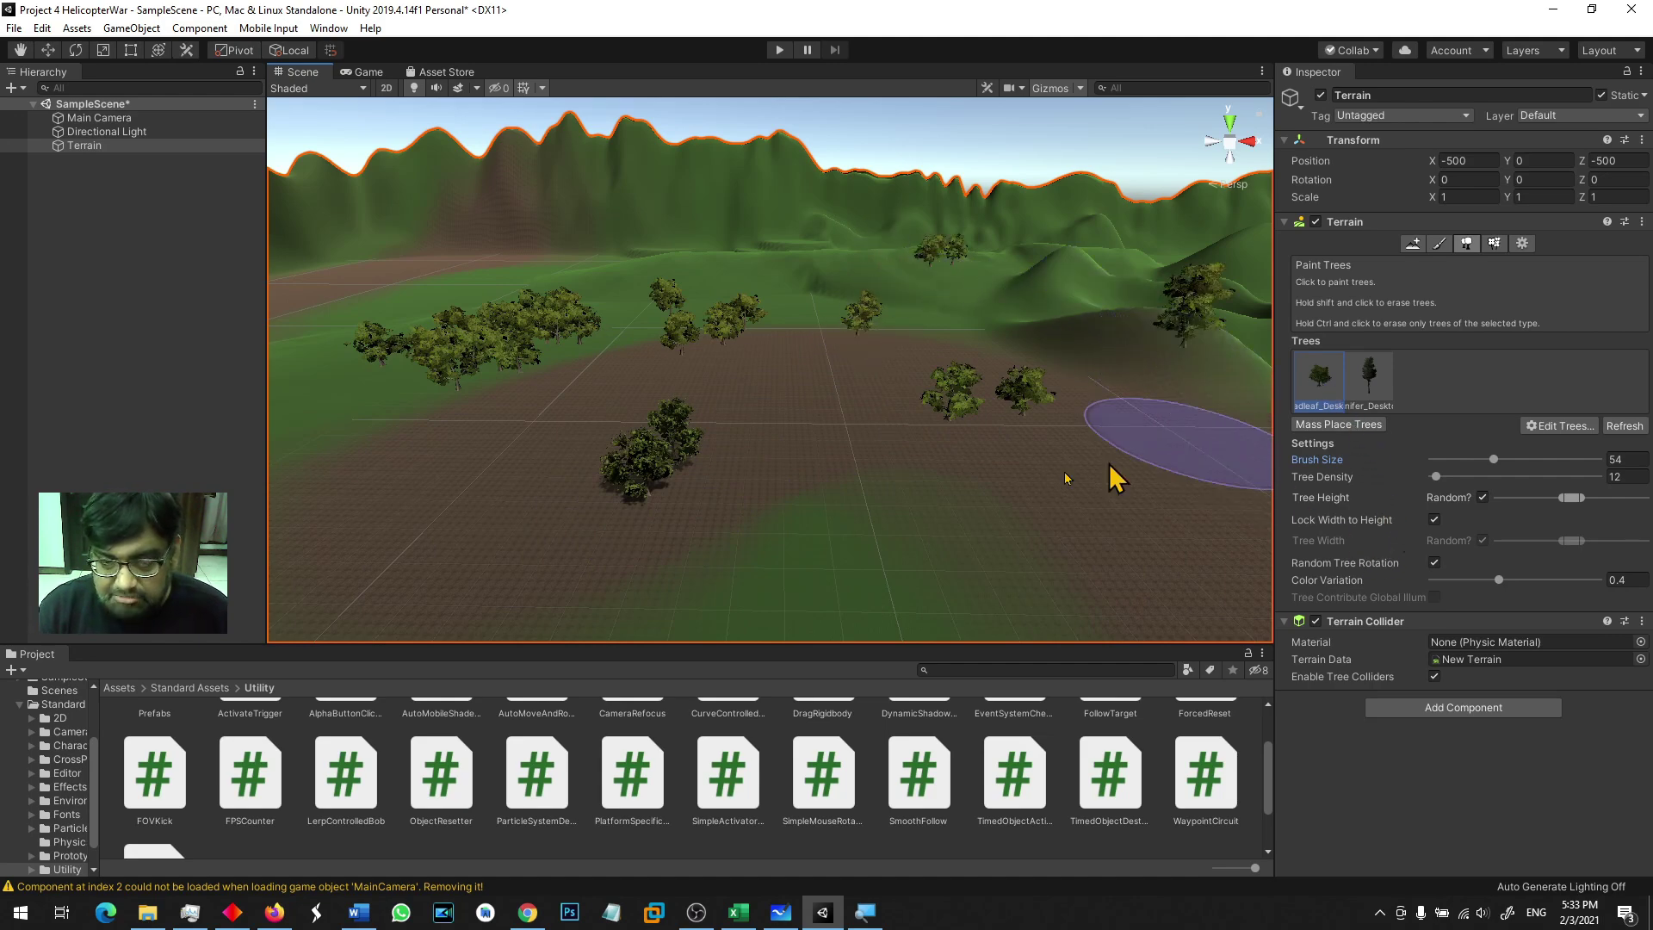
Step: Orbit and zoom out to survey the painted Broadleaf trees from a high overview
scroll(786, 528, up, 3)
scroll(792, 528, up, 3)
scroll(797, 529, up, 3)
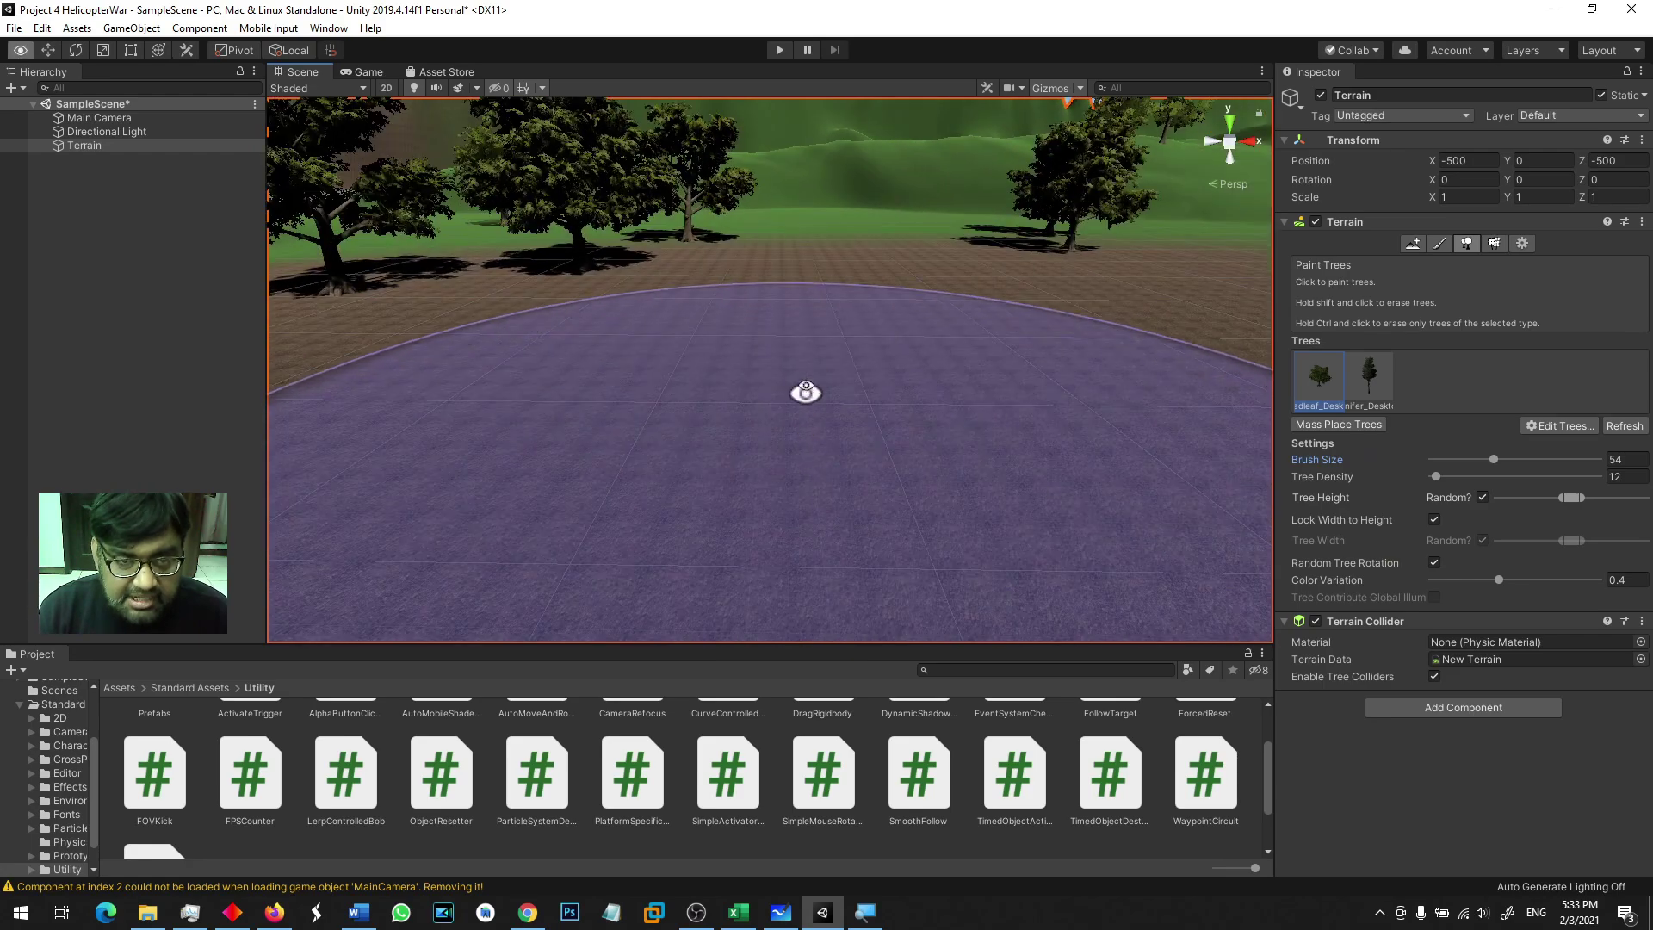
alt+drag(804, 421, 783, 462)
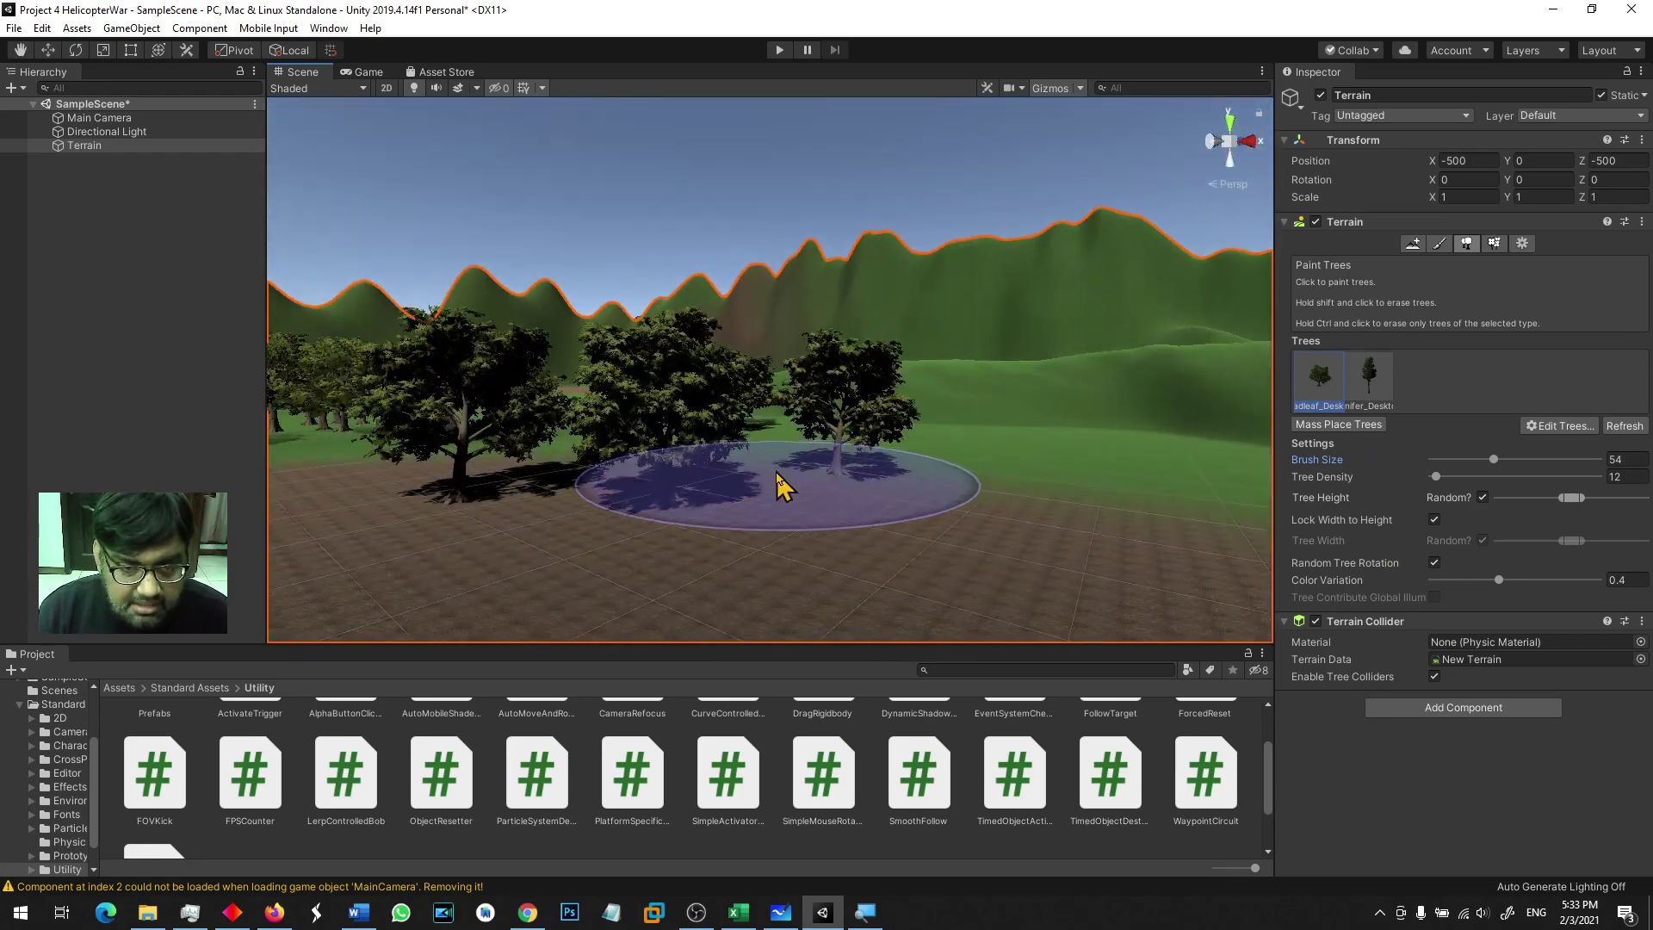
scroll(784, 482, up, 2)
scroll(783, 482, up, 2)
mouse_move(787, 484)
alt+mouse_down()
mouse_move(506, 549)
mouse_move(887, 472)
mouse_move(781, 527)
mouse_move(858, 497)
mouse_move(507, 529)
mouse_move(772, 471)
mouse_move(442, 546)
alt+mouse_up()
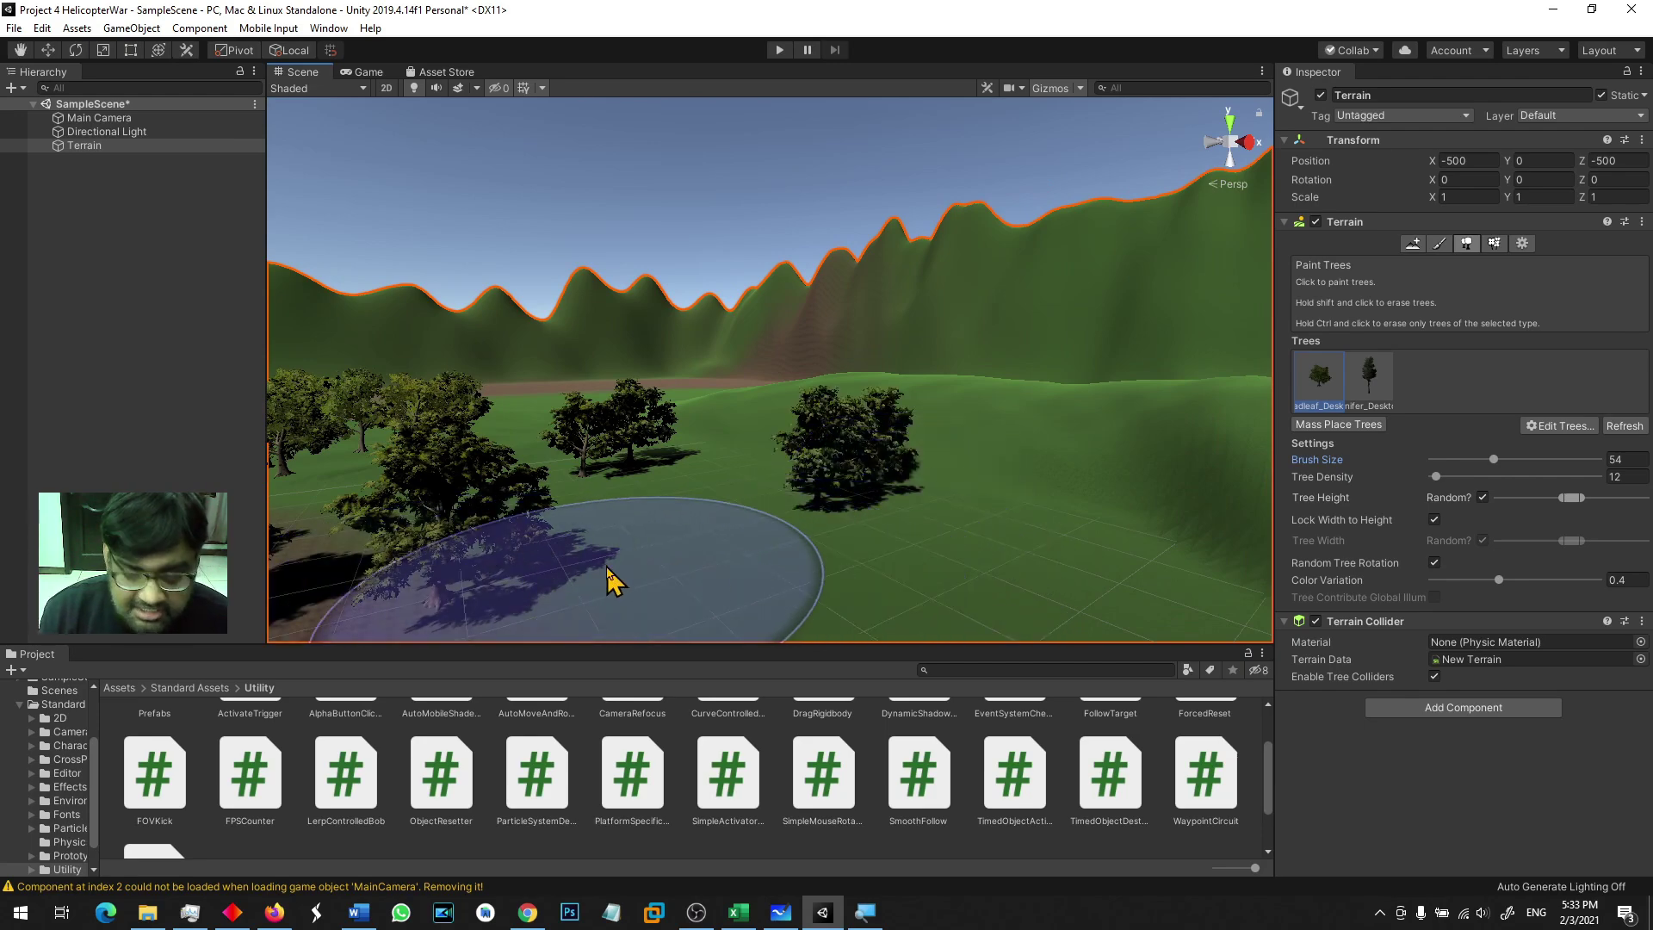
alt+drag(857, 513, 932, 532)
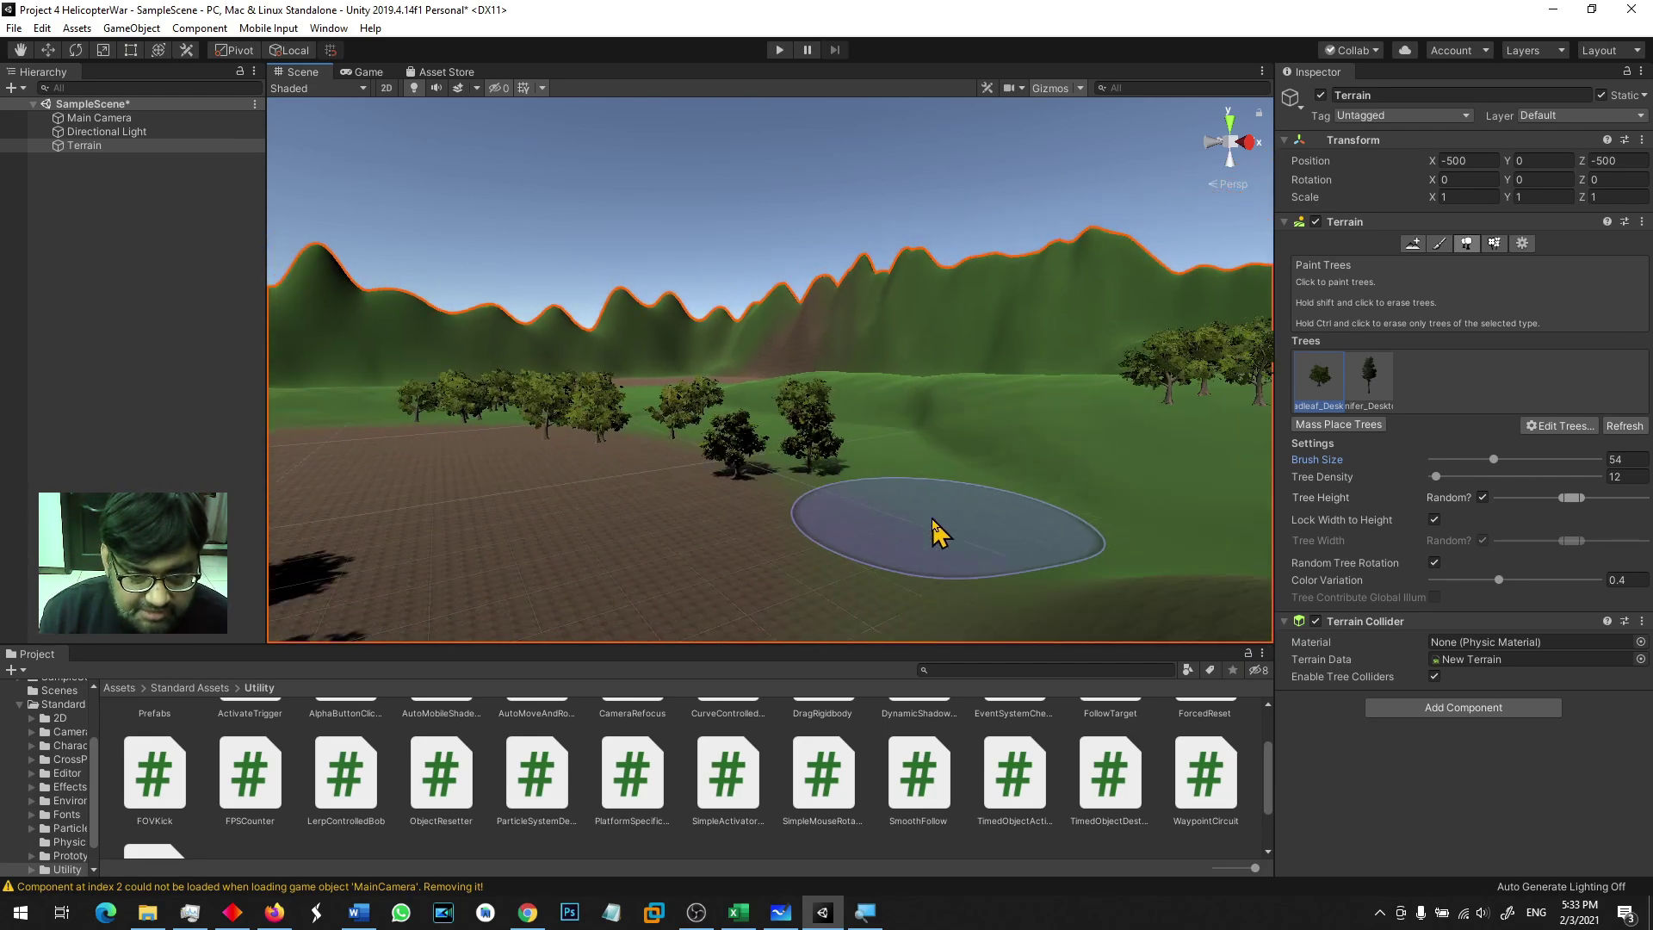
mouse_move(932, 533)
alt+mouse_down()
mouse_move(917, 589)
mouse_move(916, 575)
alt+mouse_up()
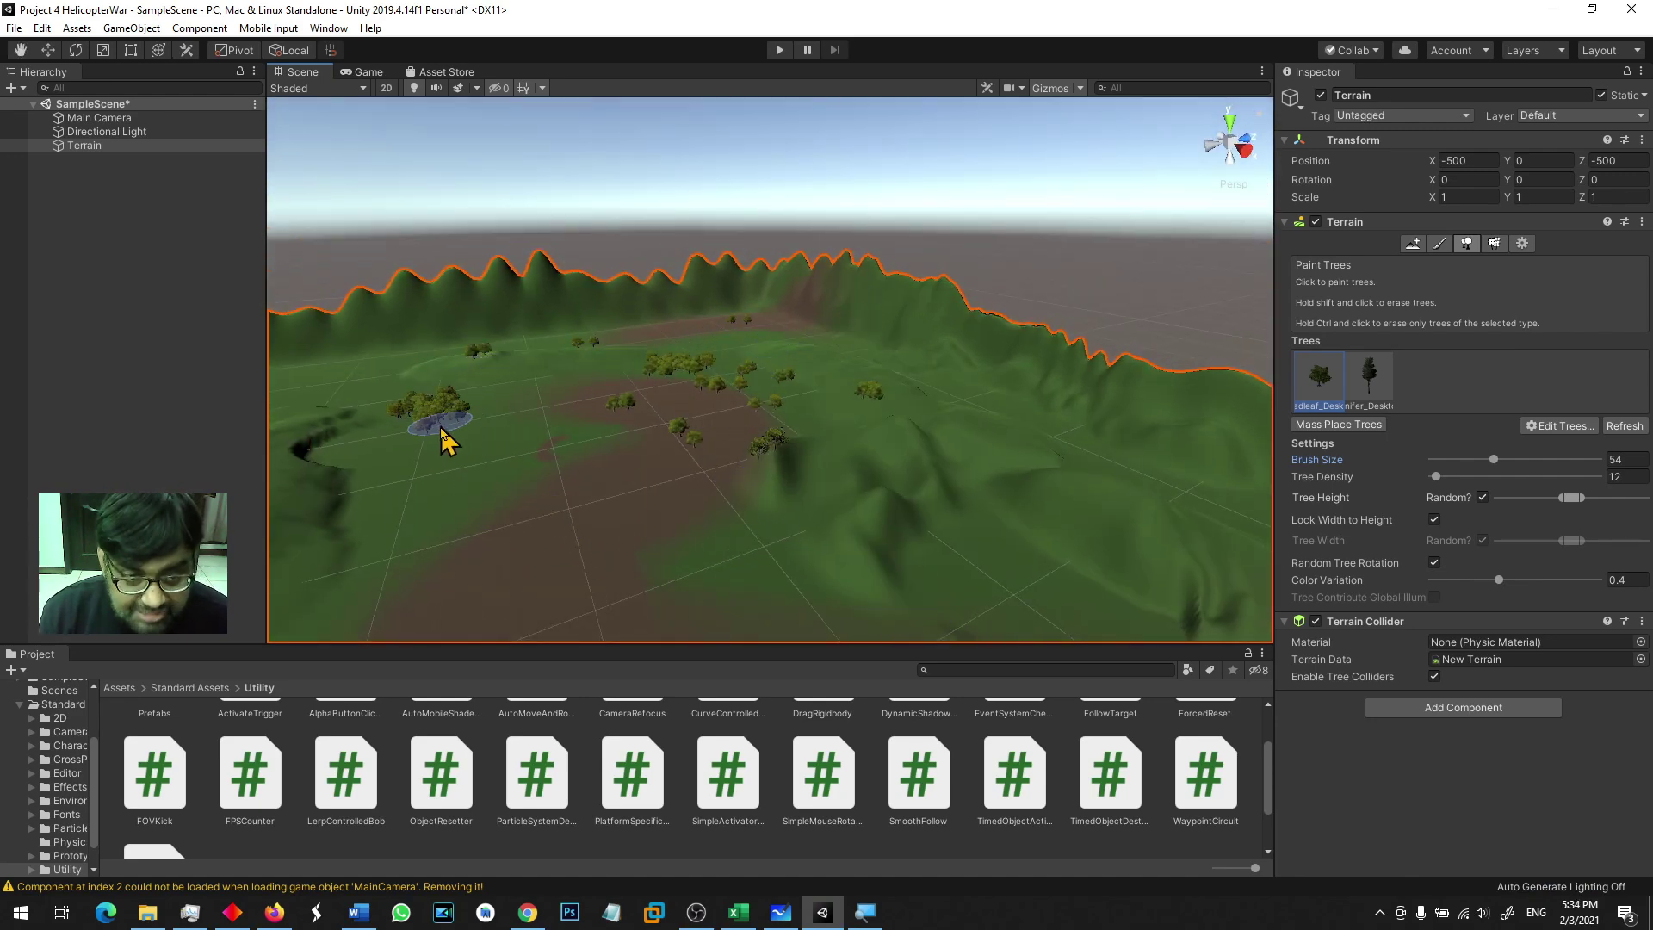
Step: Undo an accidental long band of trees, then paint a few Broadleaf trees on the right hillside
drag(469, 472, 798, 596)
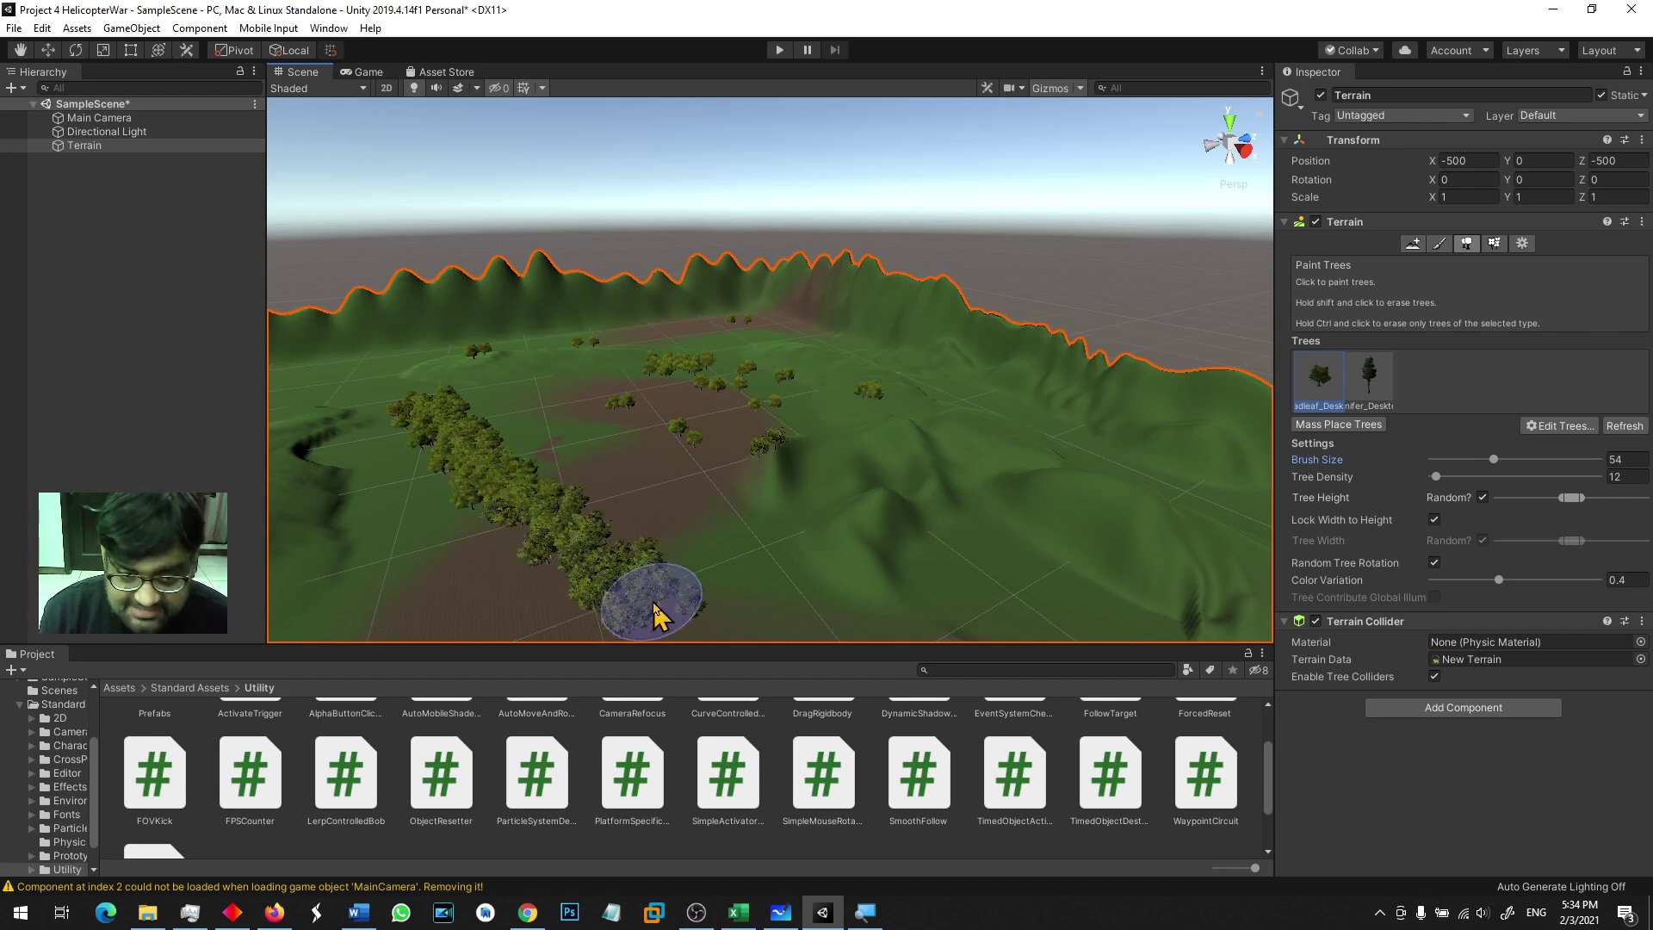
key(ctrl+z)
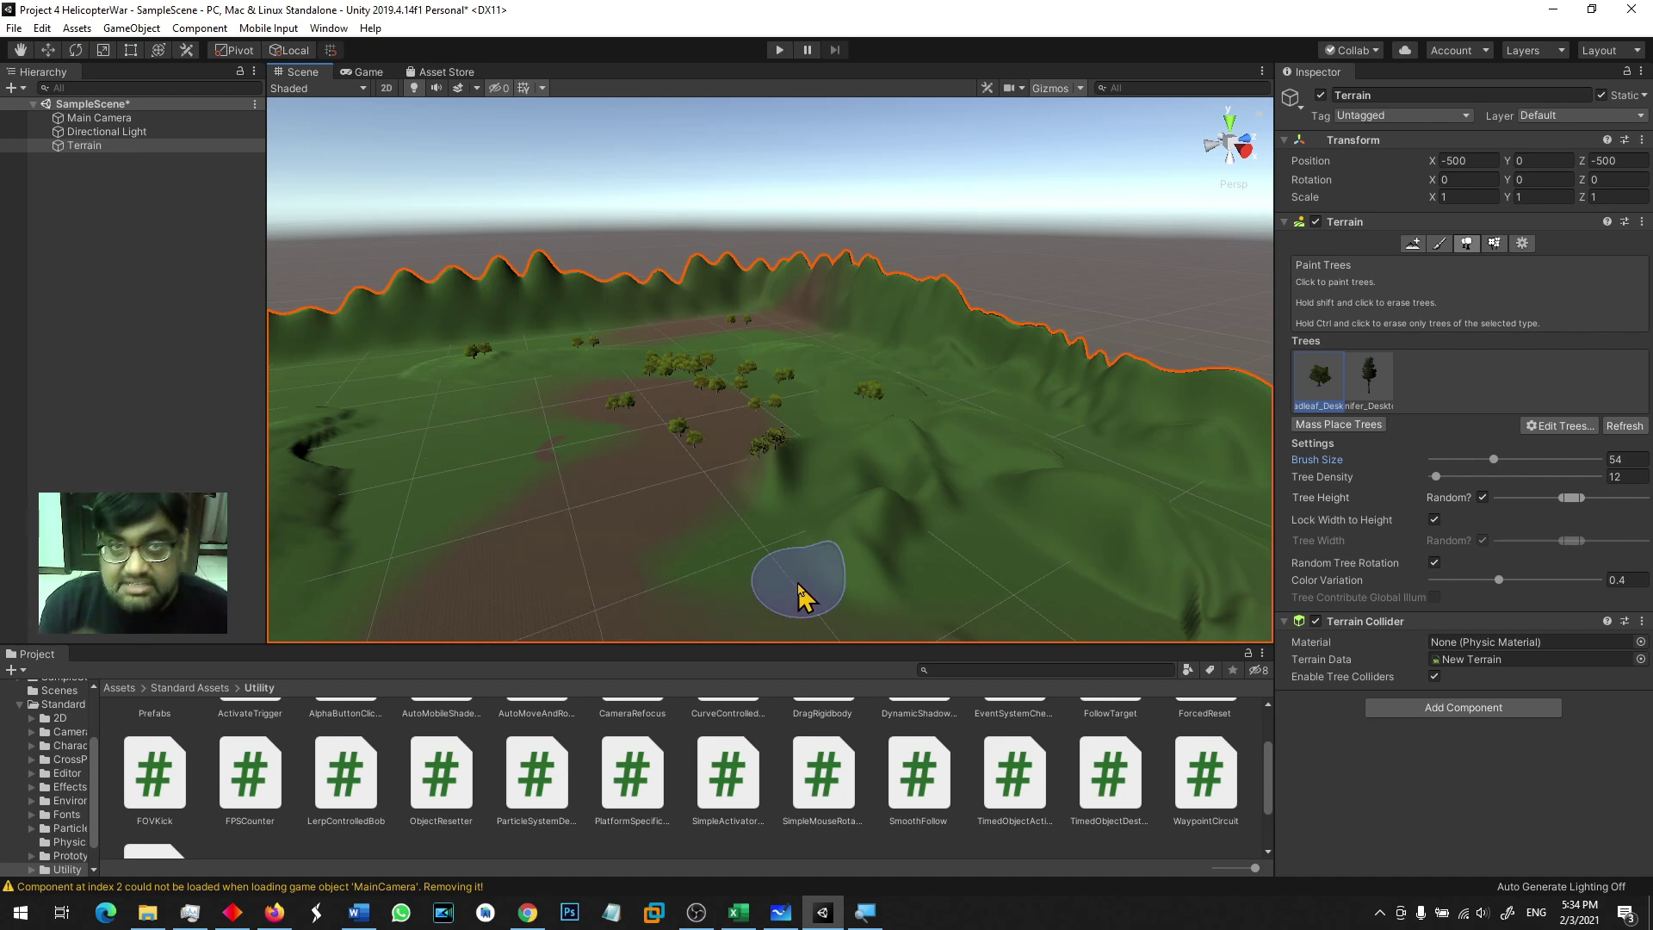
drag(875, 517, 947, 564)
click(1179, 543)
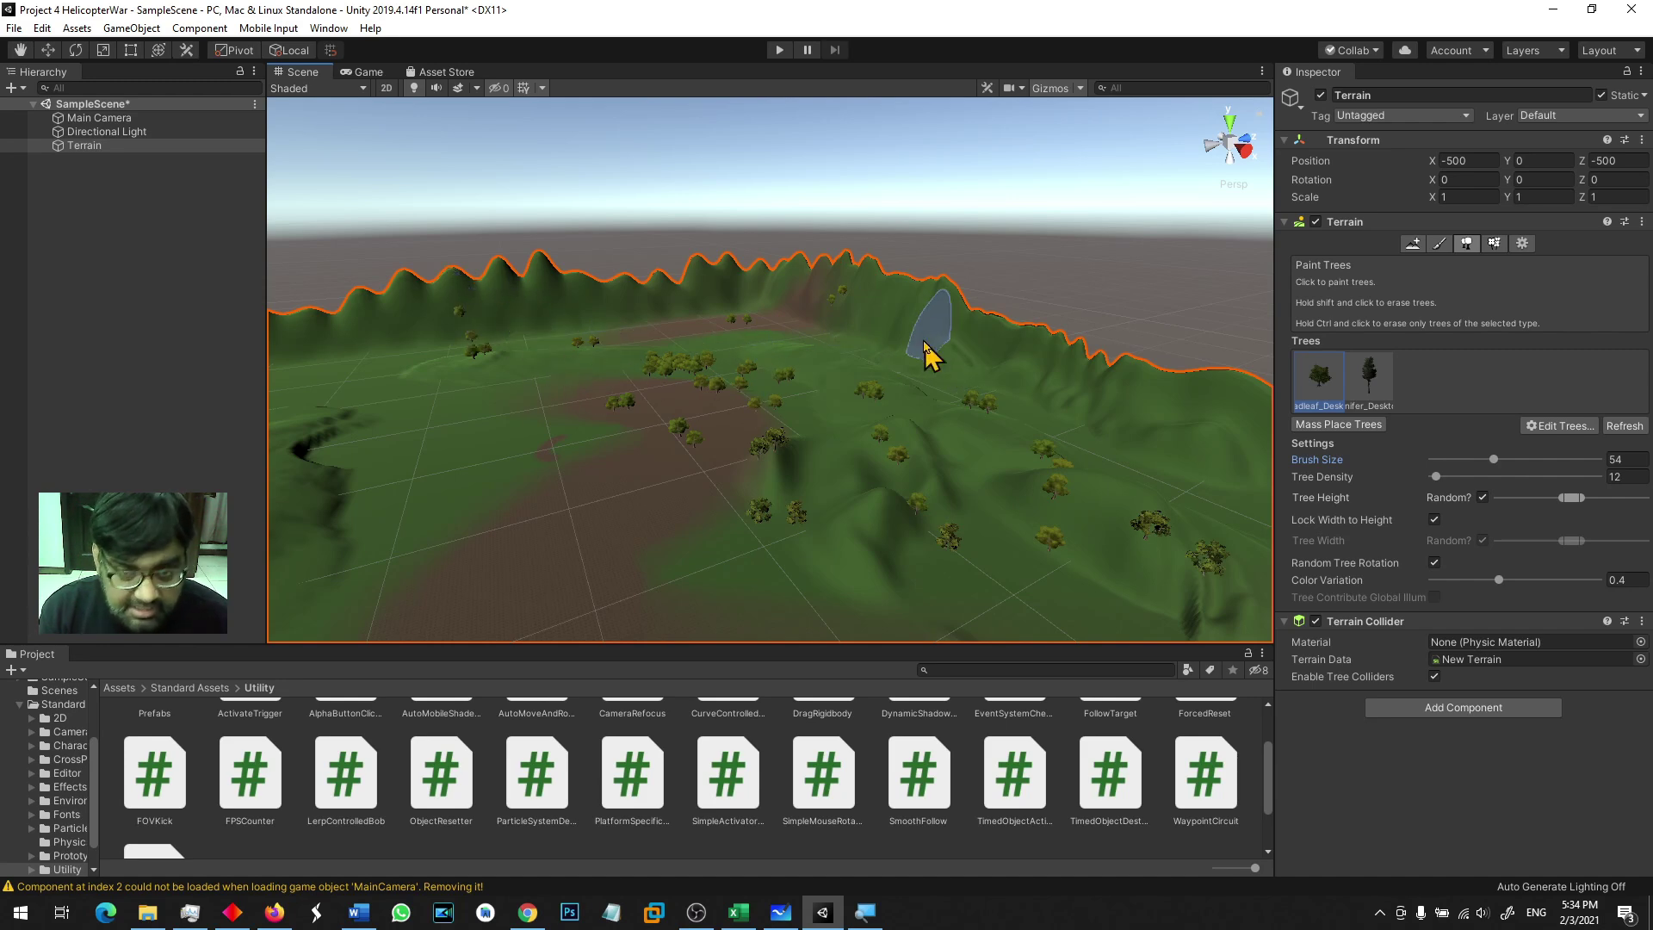
scroll(939, 379, up, 3)
scroll(895, 388, up, 4)
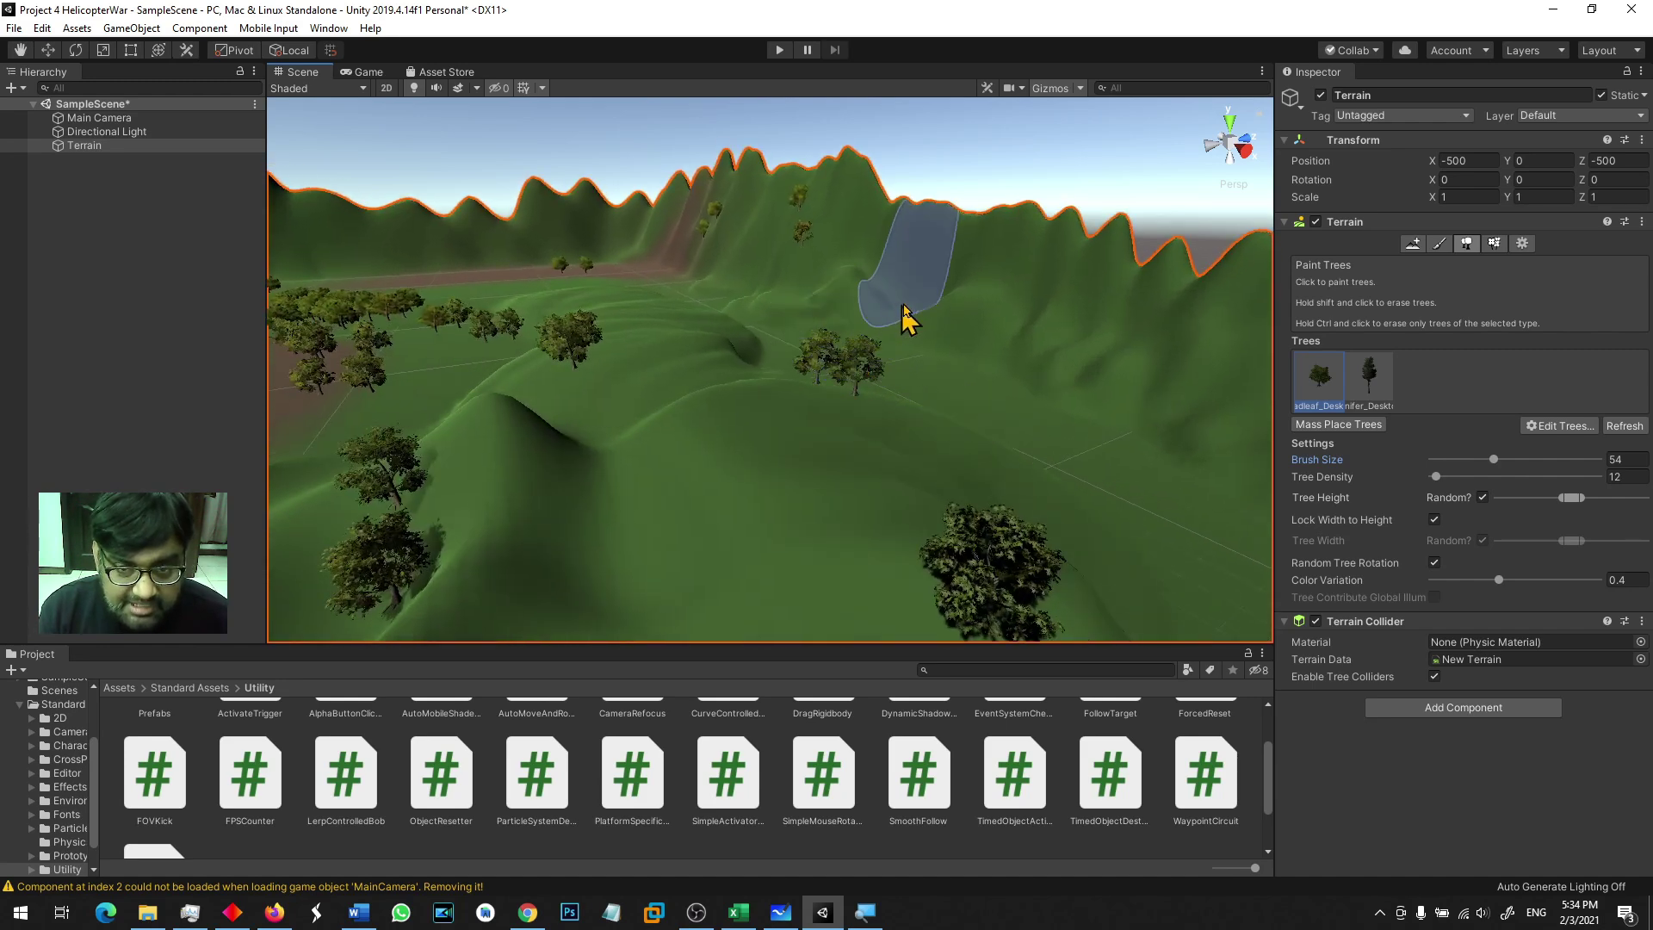
scroll(794, 413, down, 5)
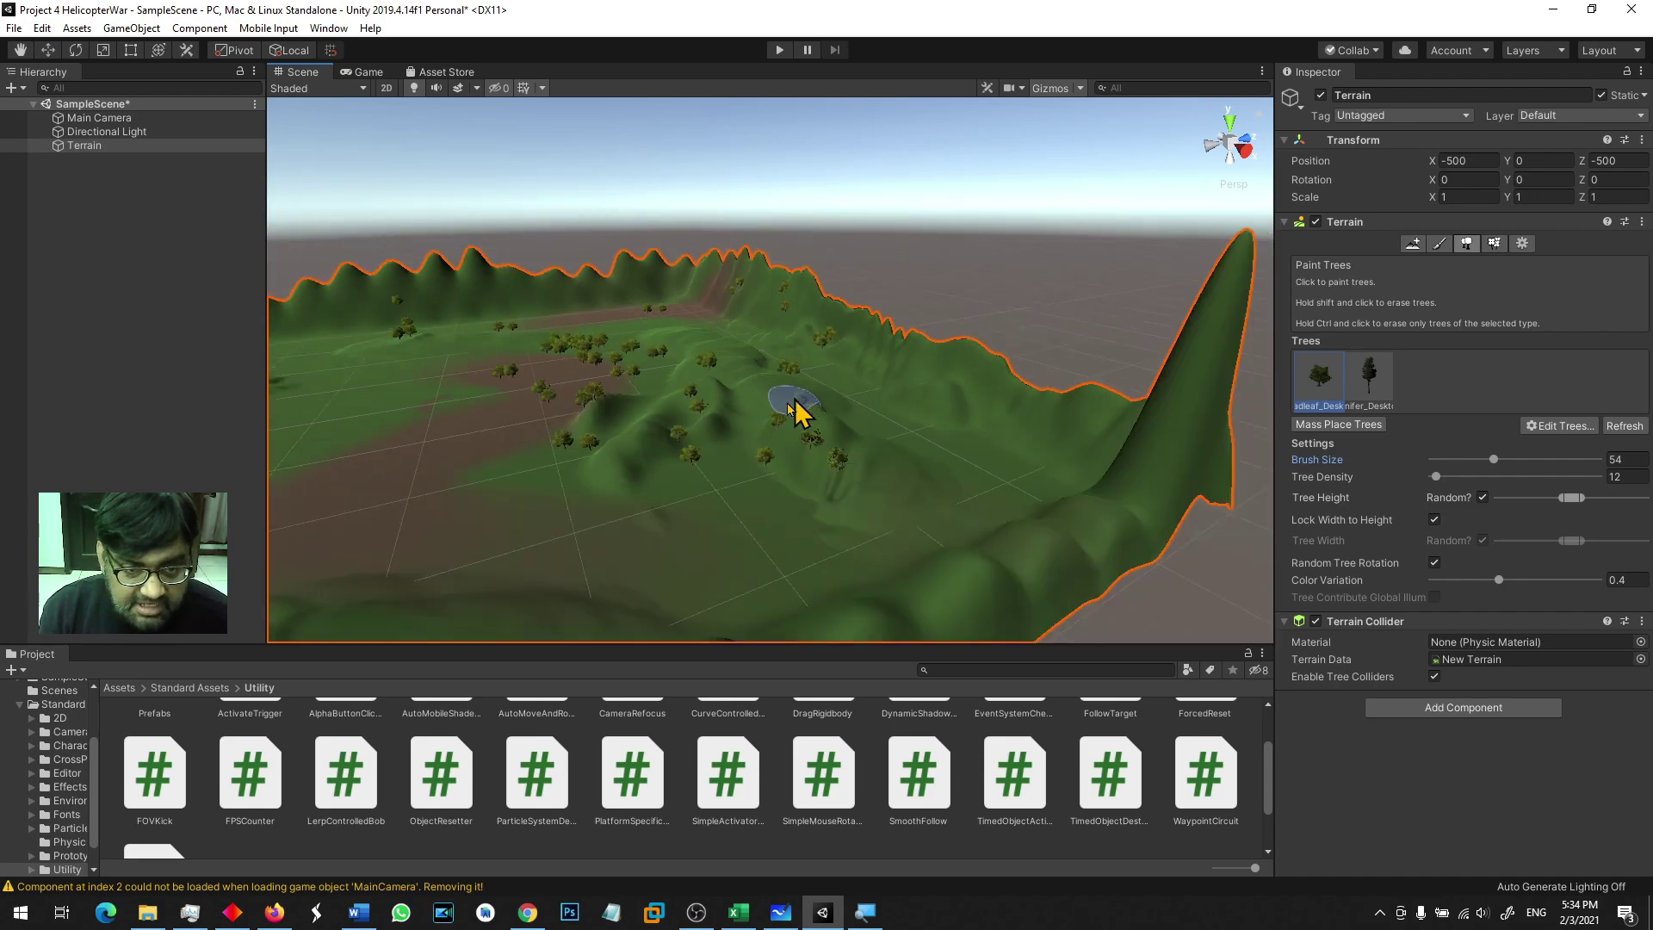
mouse_move(801, 413)
middle_down()
mouse_move(970, 431)
mouse_move(970, 402)
middle_up()
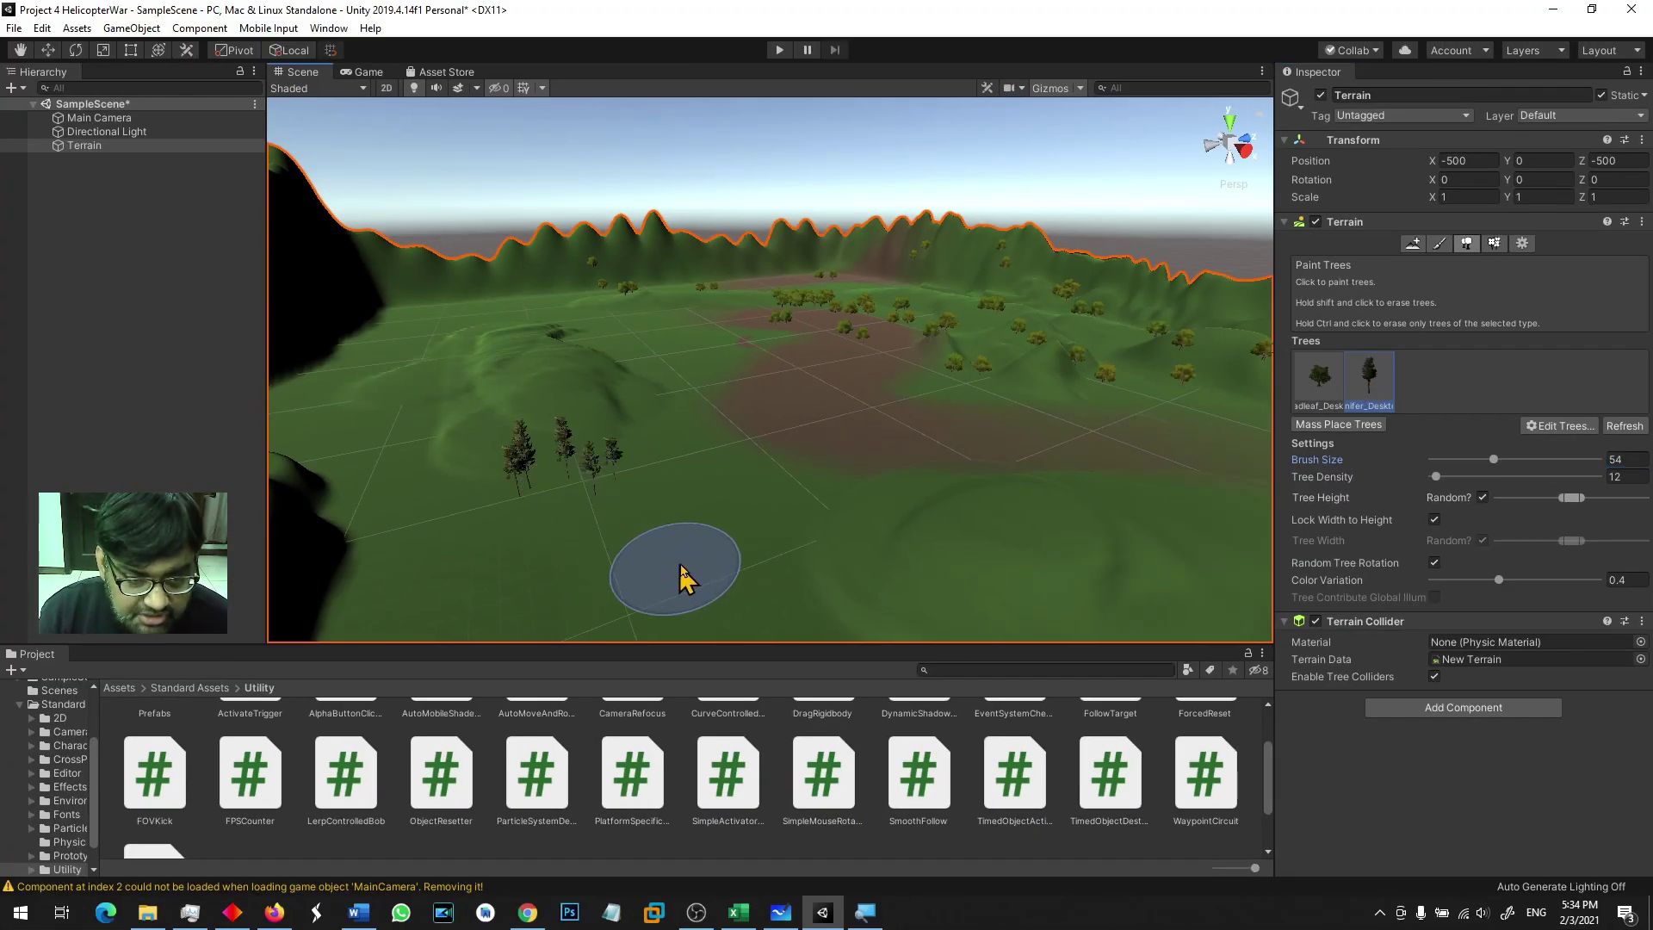
Step: Paint a stroke of Conifer trees on the green ground and inspect them up close
drag(613, 522, 874, 524)
mouse_move(875, 524)
right_down()
mouse_move(784, 448)
mouse_move(1105, 453)
right_up()
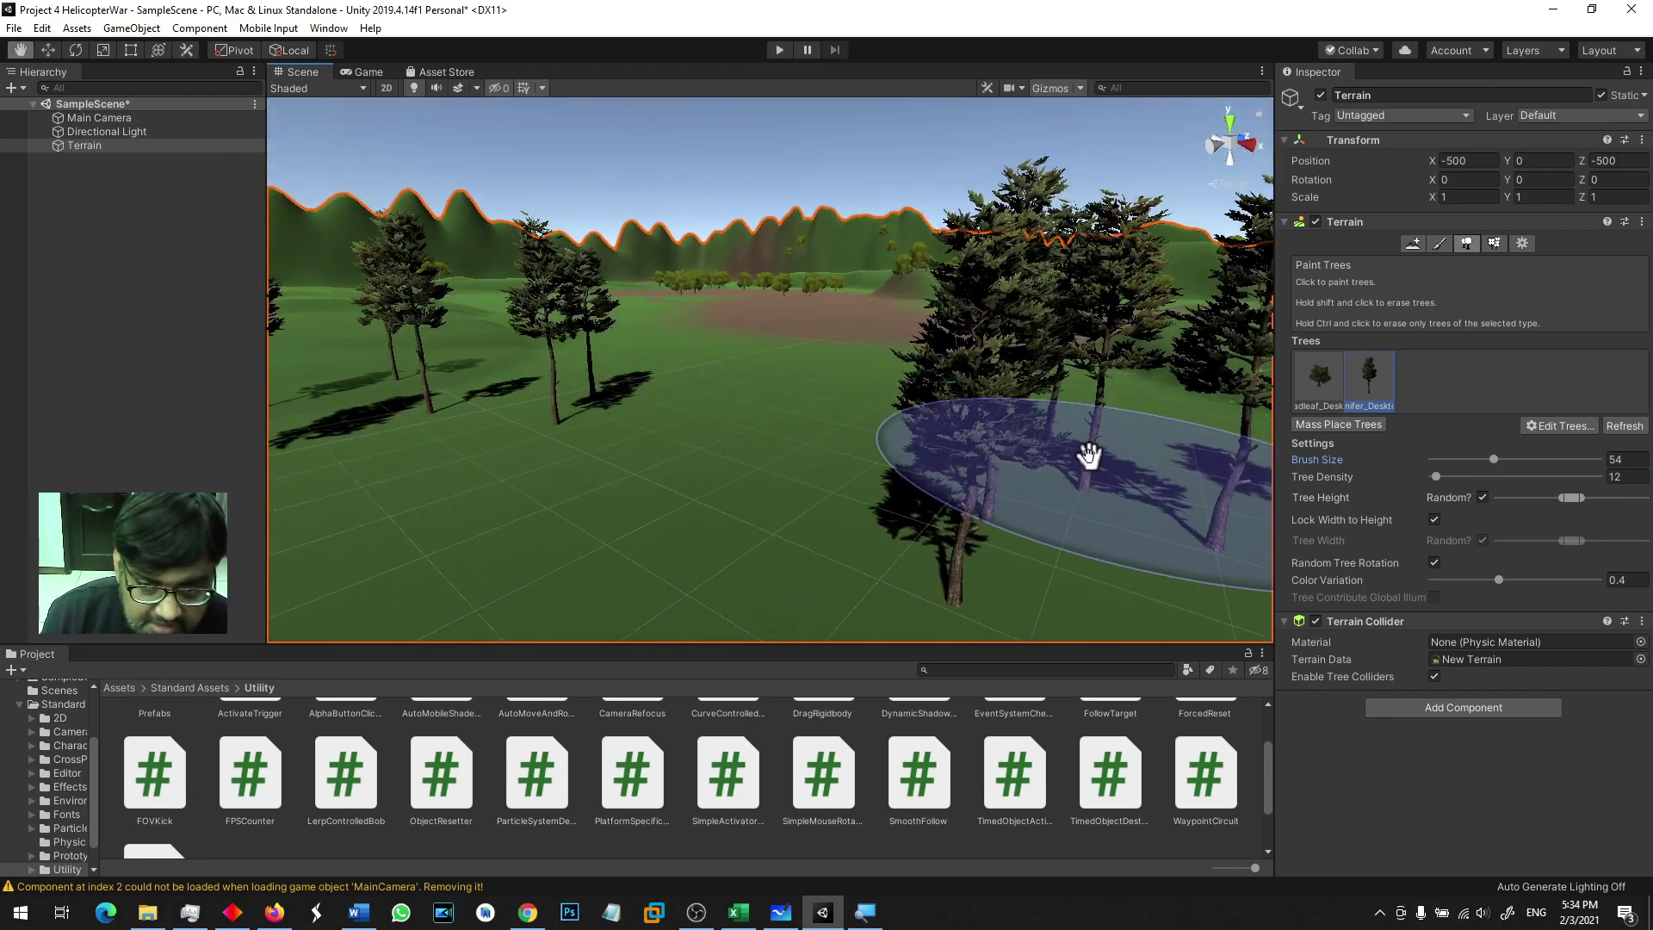
right_drag(1104, 454, 915, 450)
scroll(964, 454, down, 3)
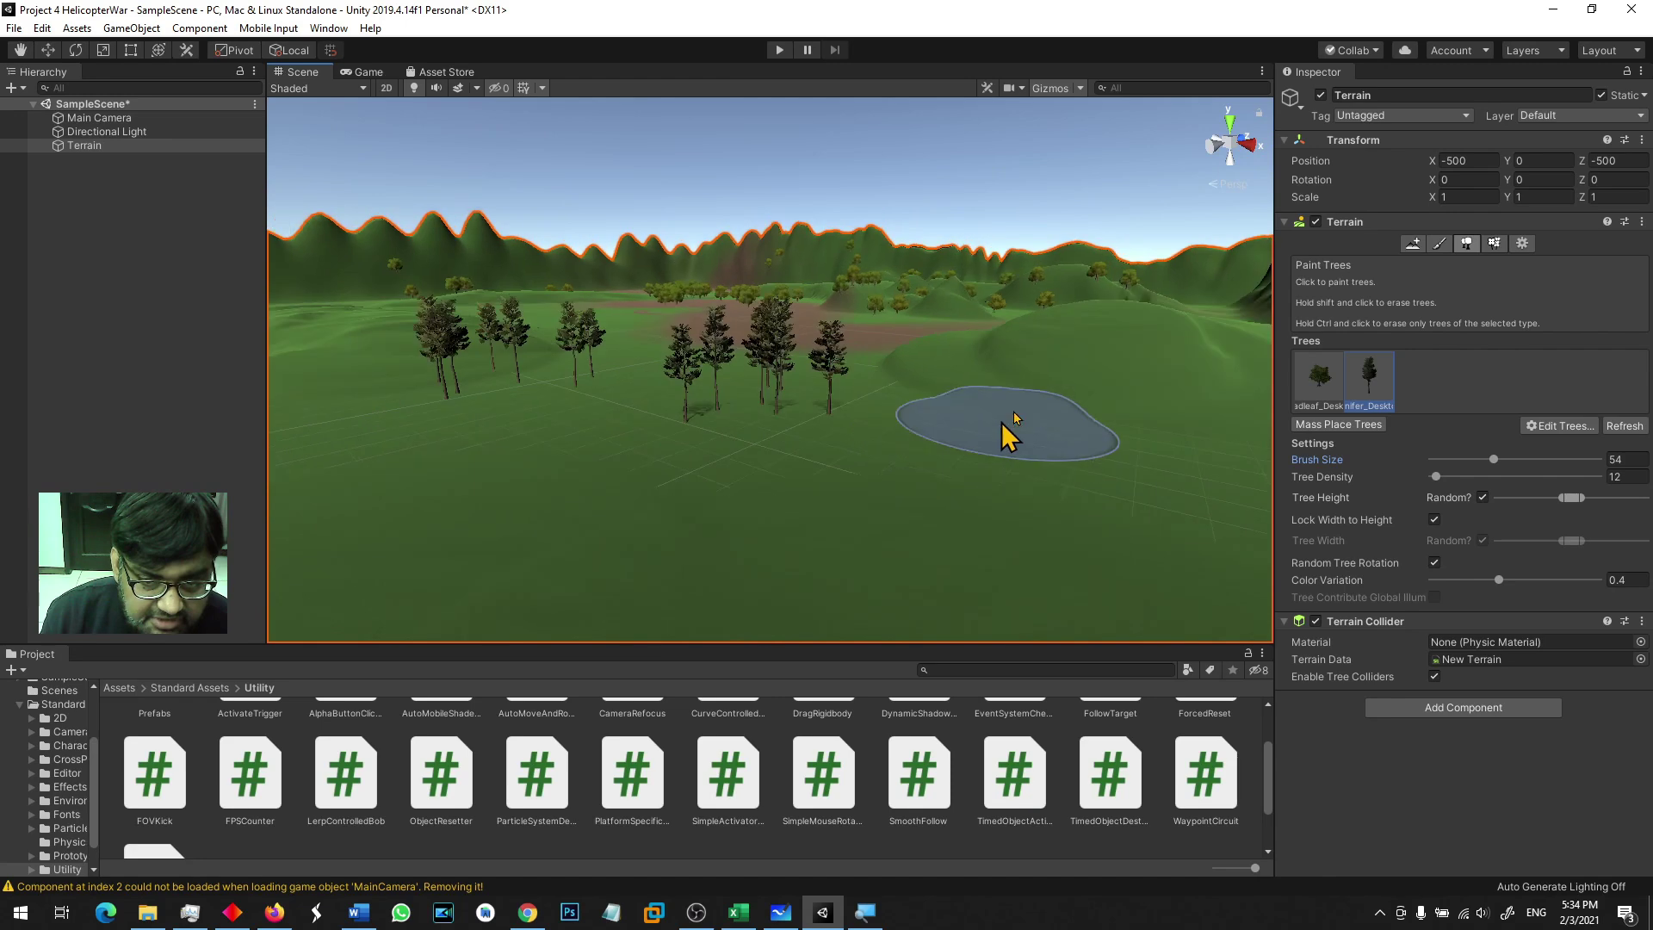
right_drag(1114, 380, 921, 479)
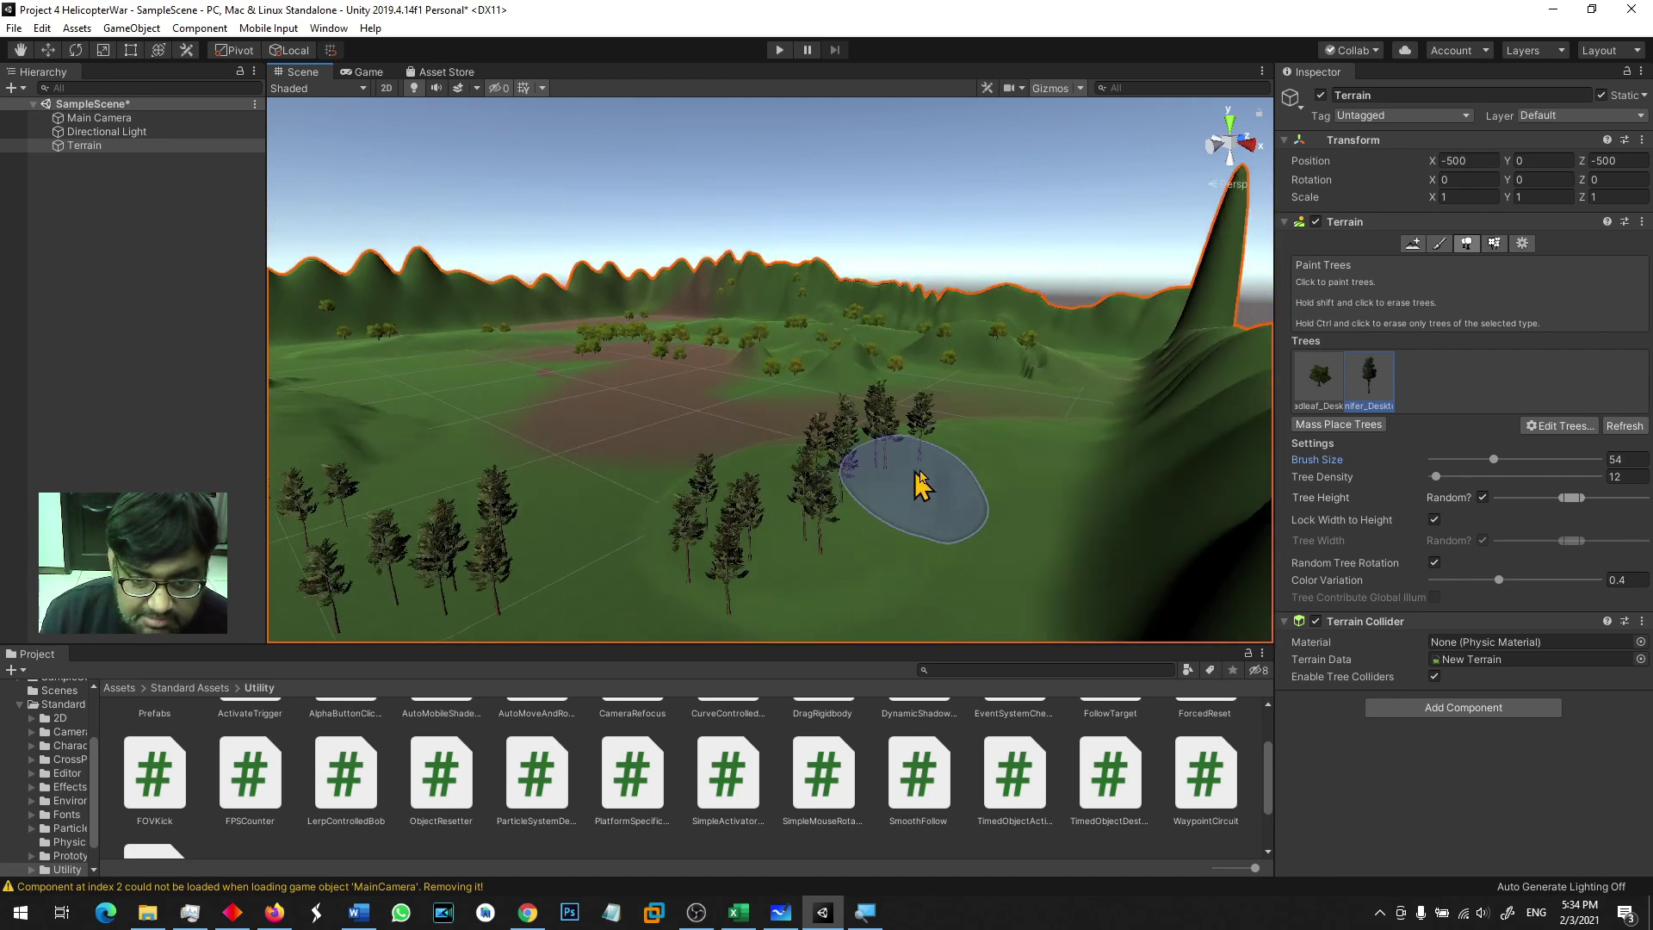
Step: Paint a dense Conifer cluster, then swing around the hill to an overview of the terrain
right_drag(713, 475, 701, 503)
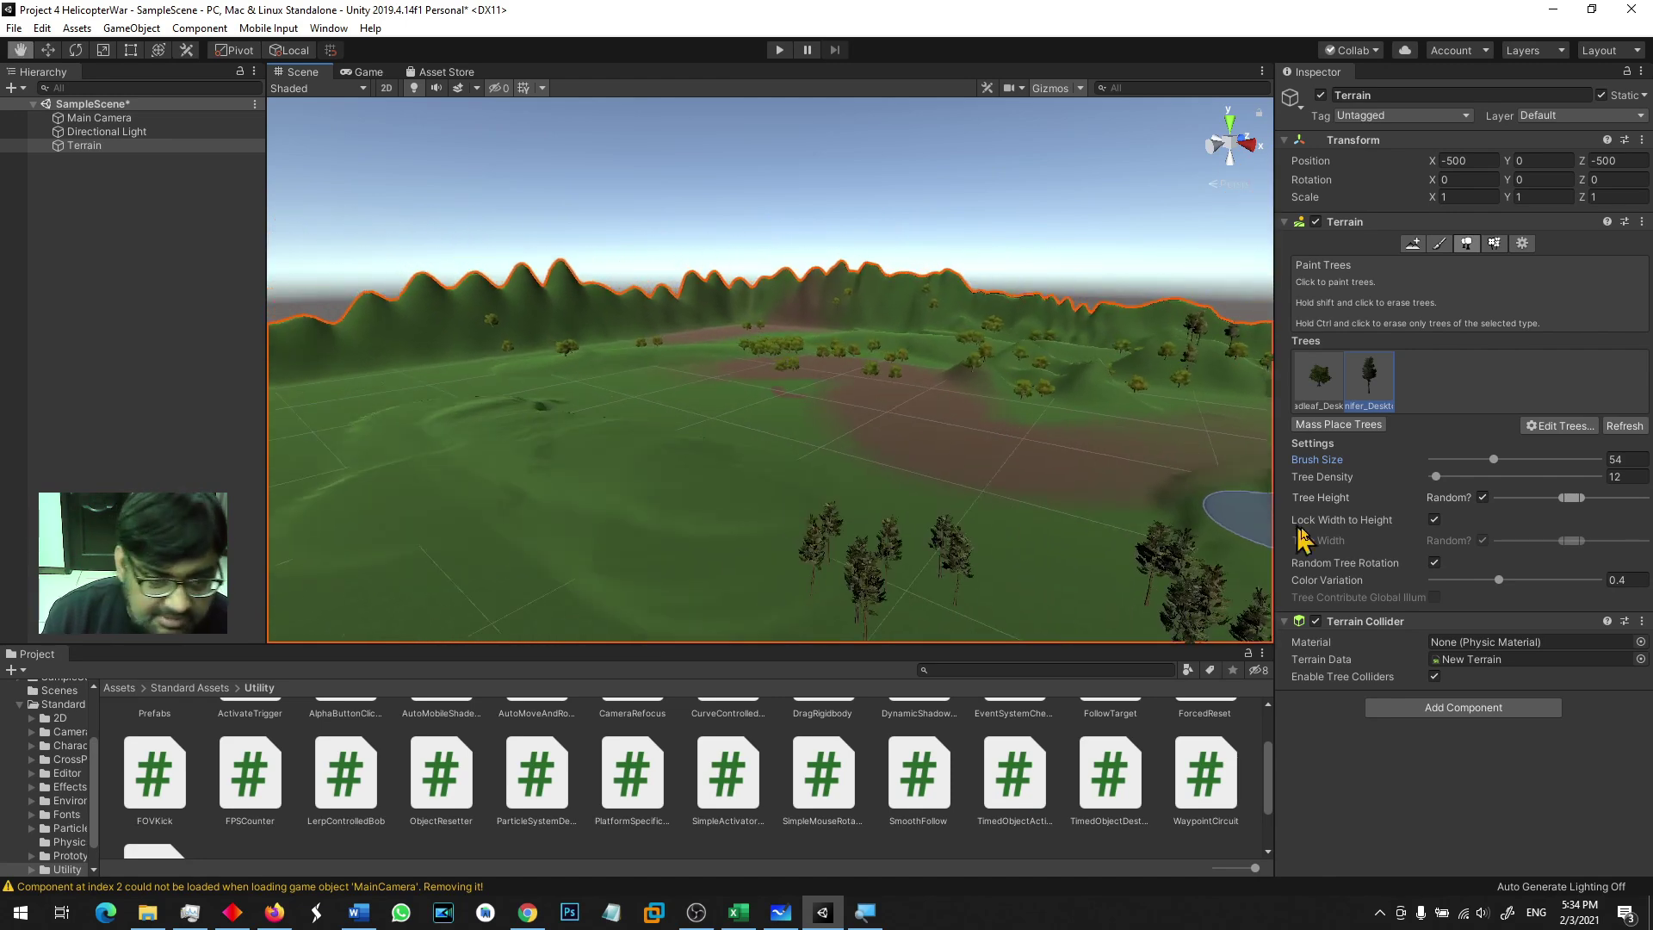
drag(701, 506, 607, 460)
right_drag(514, 403, 814, 449)
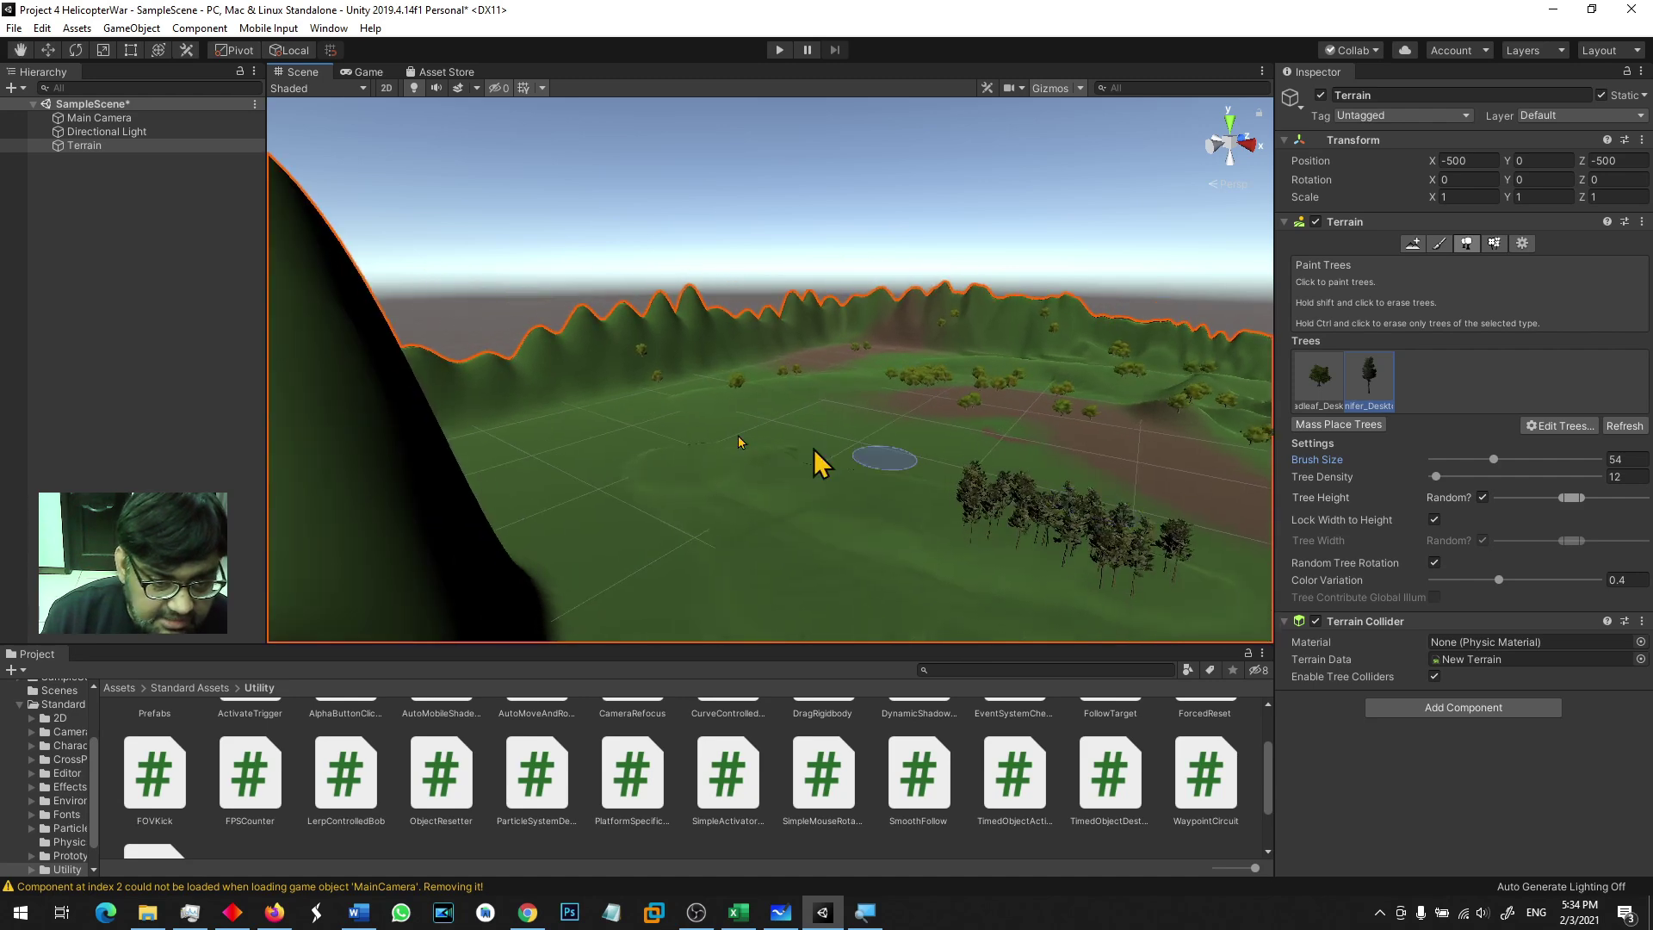
right_drag(797, 515, 825, 586)
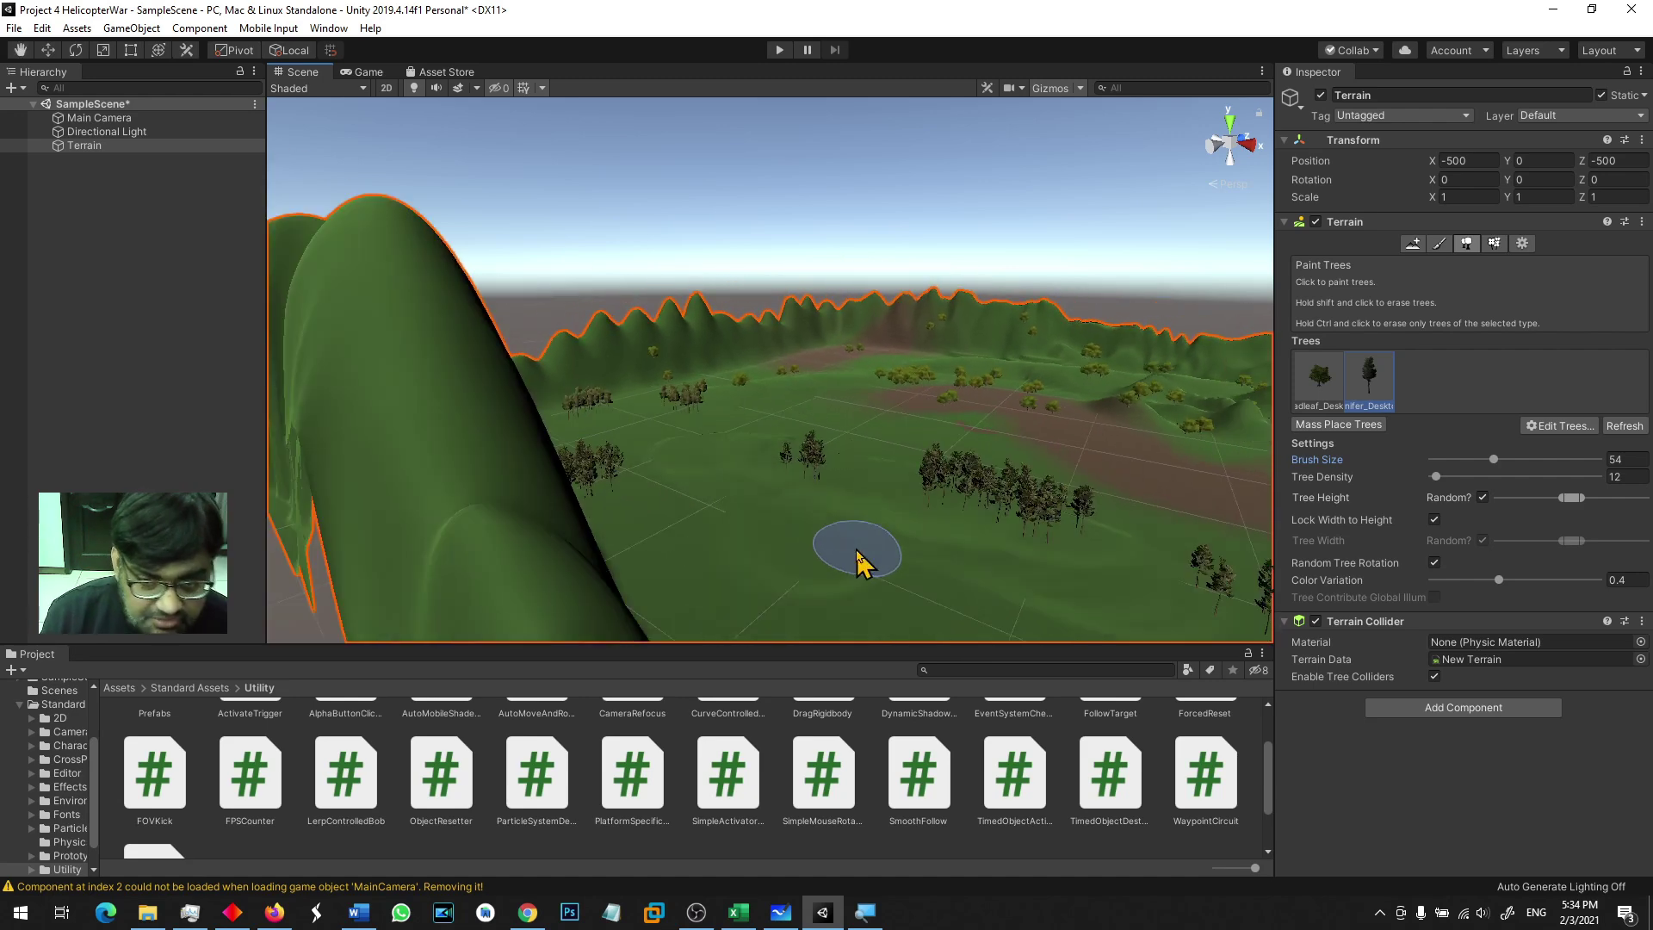
scroll(825, 585, down, 2)
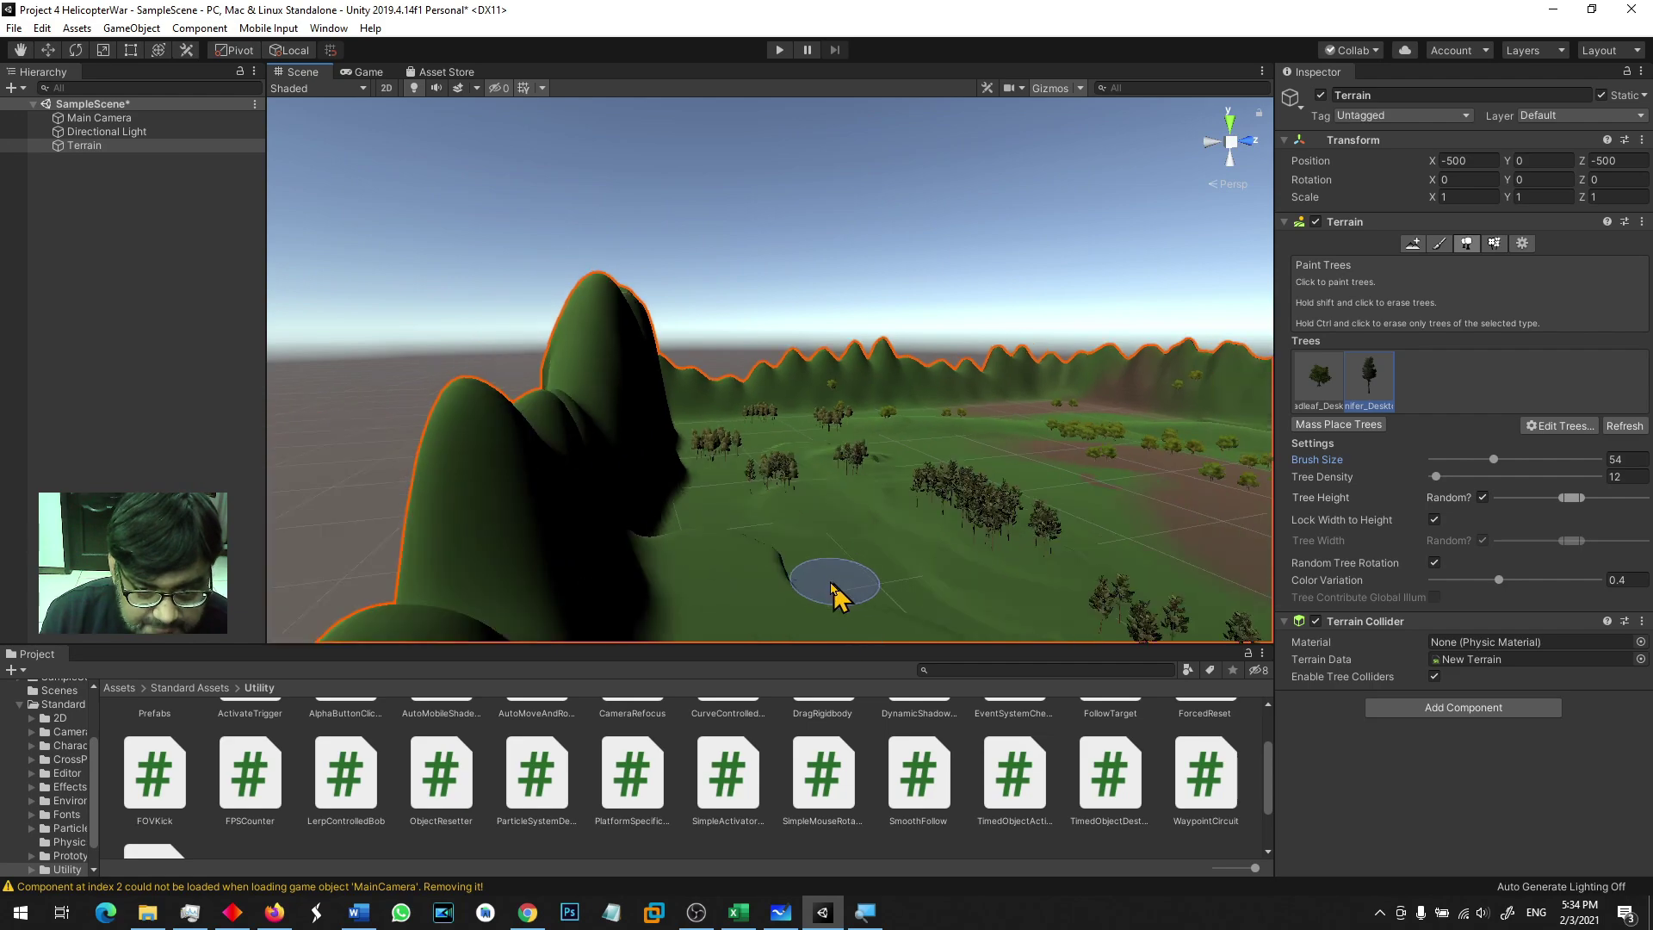
scroll(889, 579, up, 5)
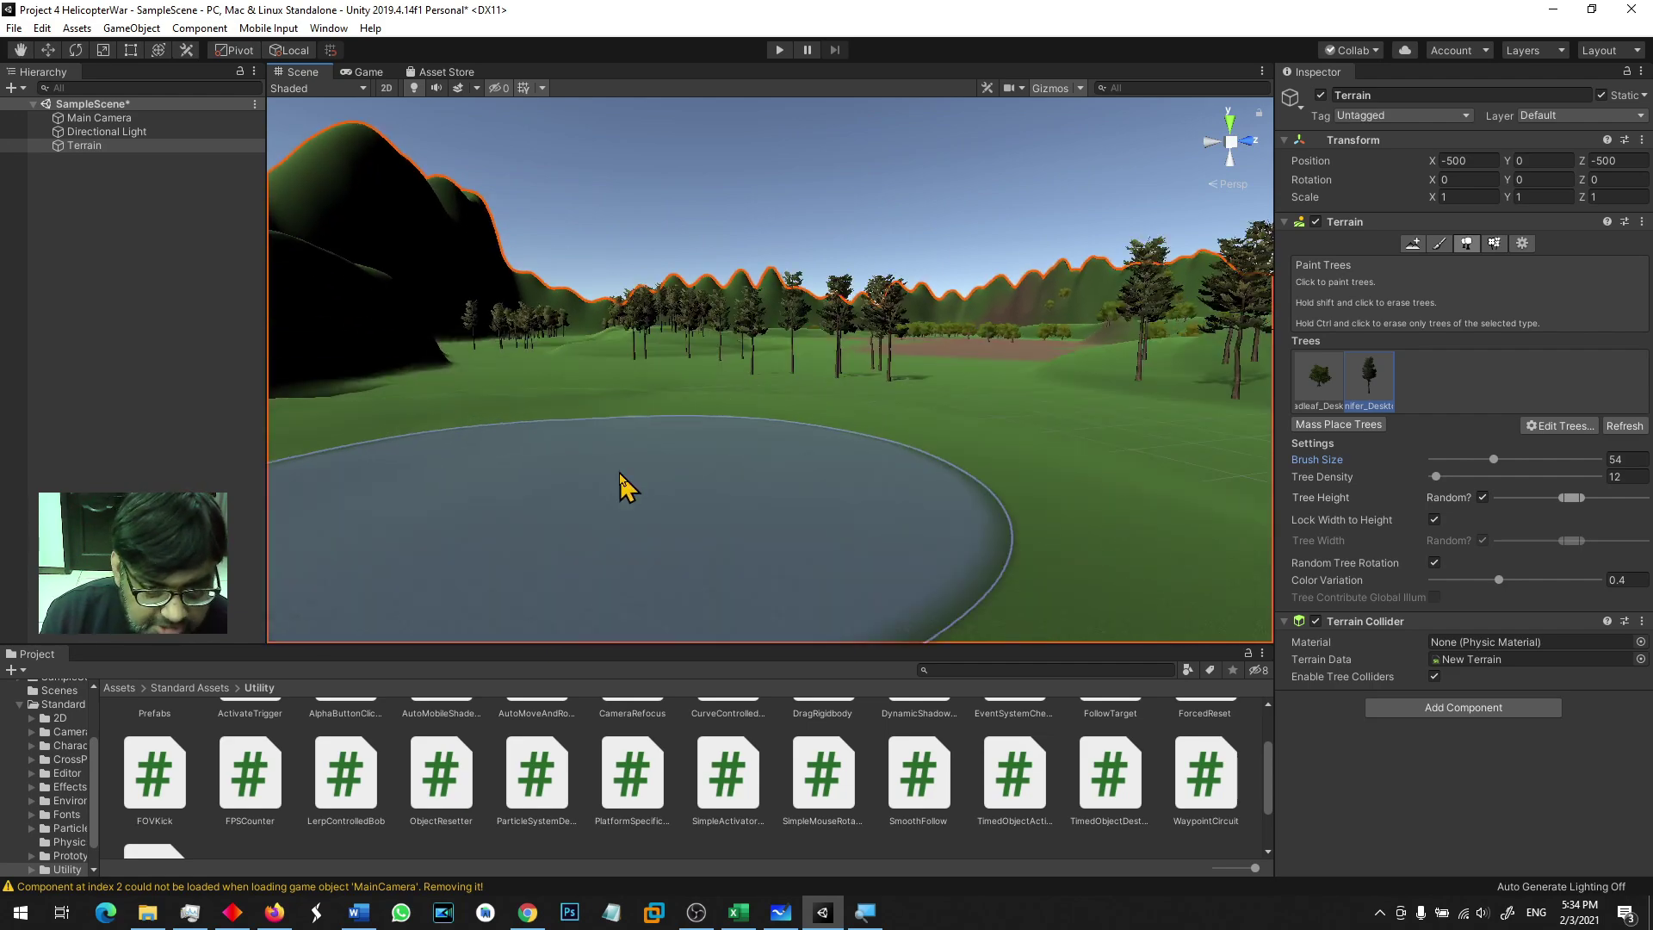
scroll(859, 445, down, 5)
right_drag(859, 446, 473, 657)
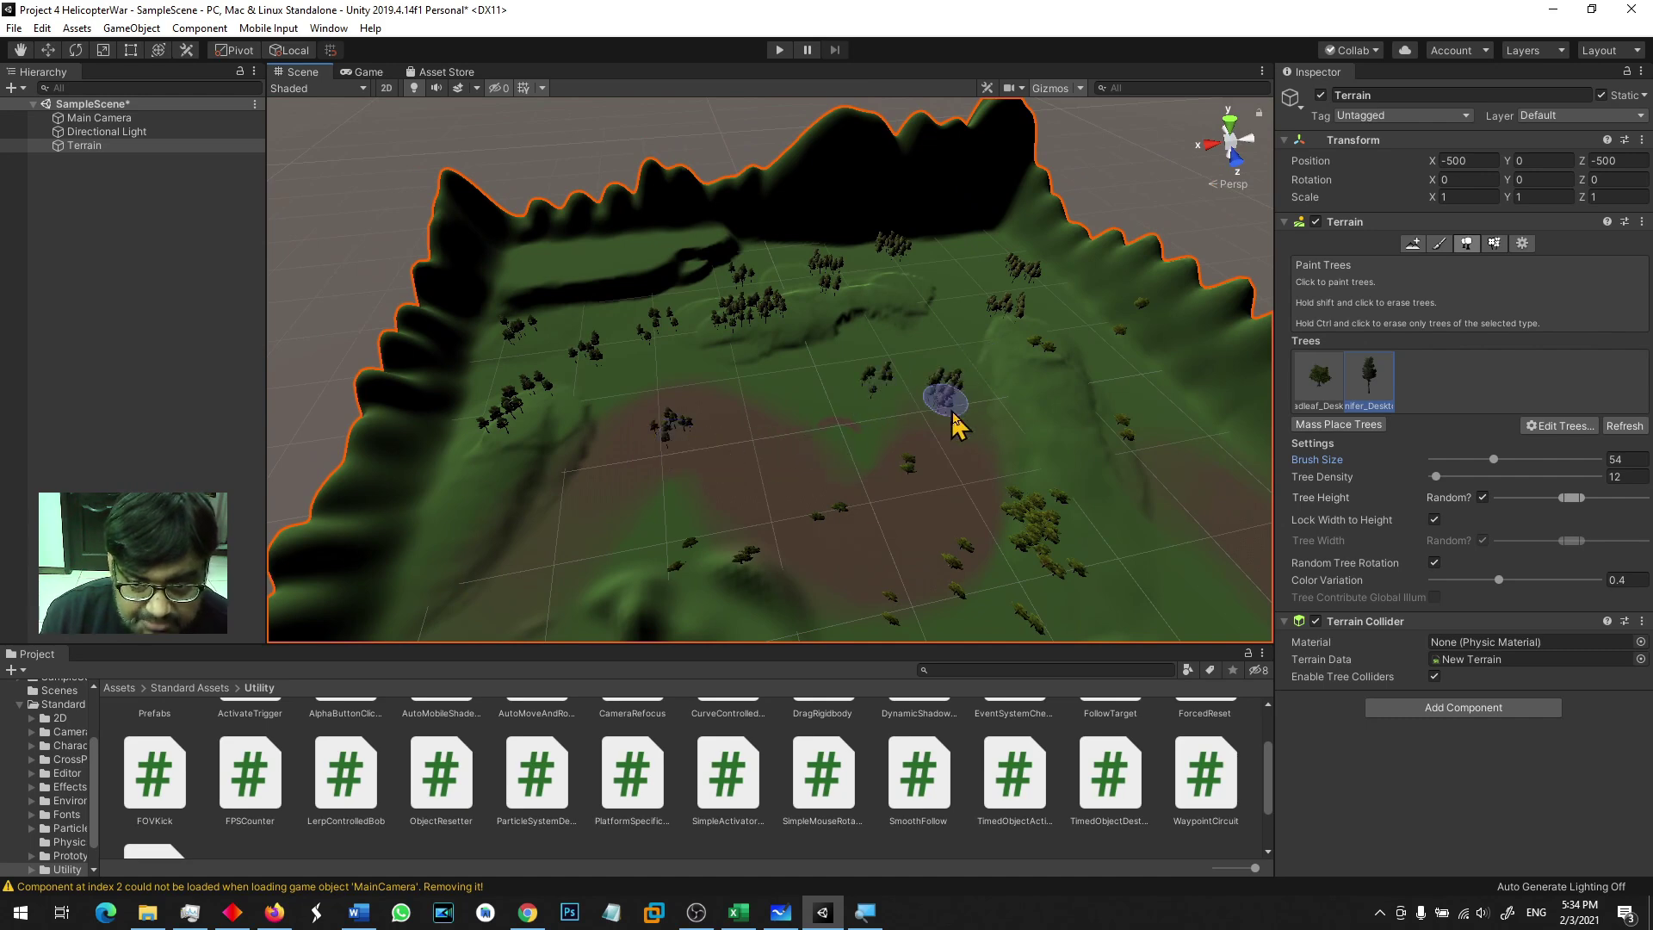
right_drag(1101, 581, 549, 284)
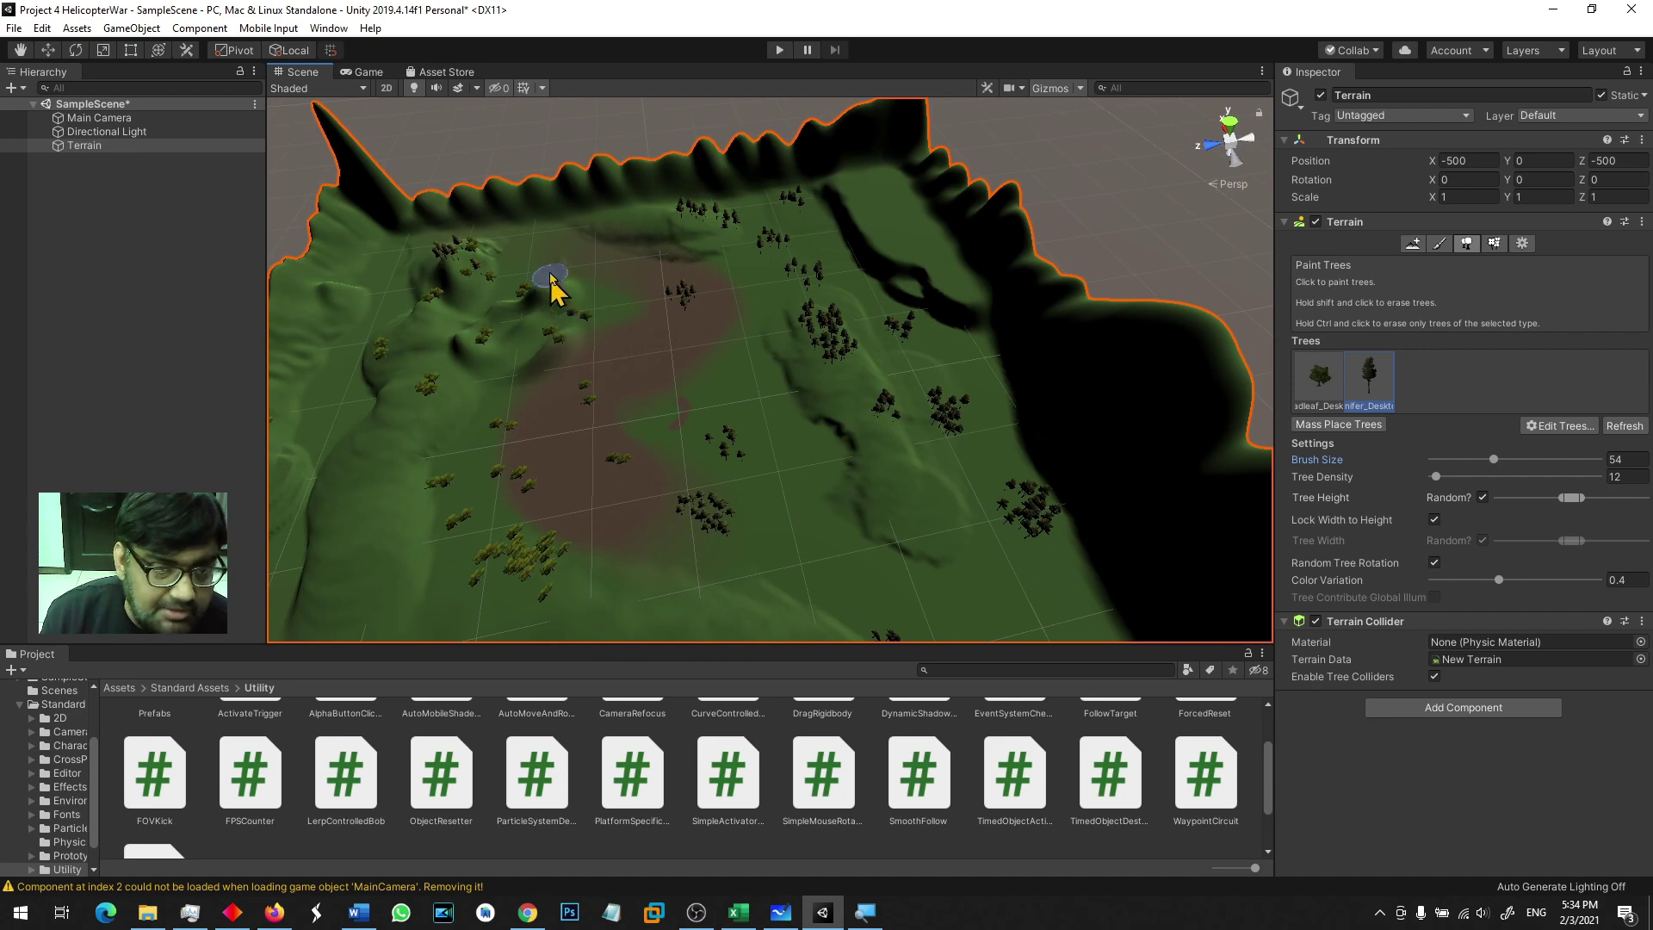
click(365, 73)
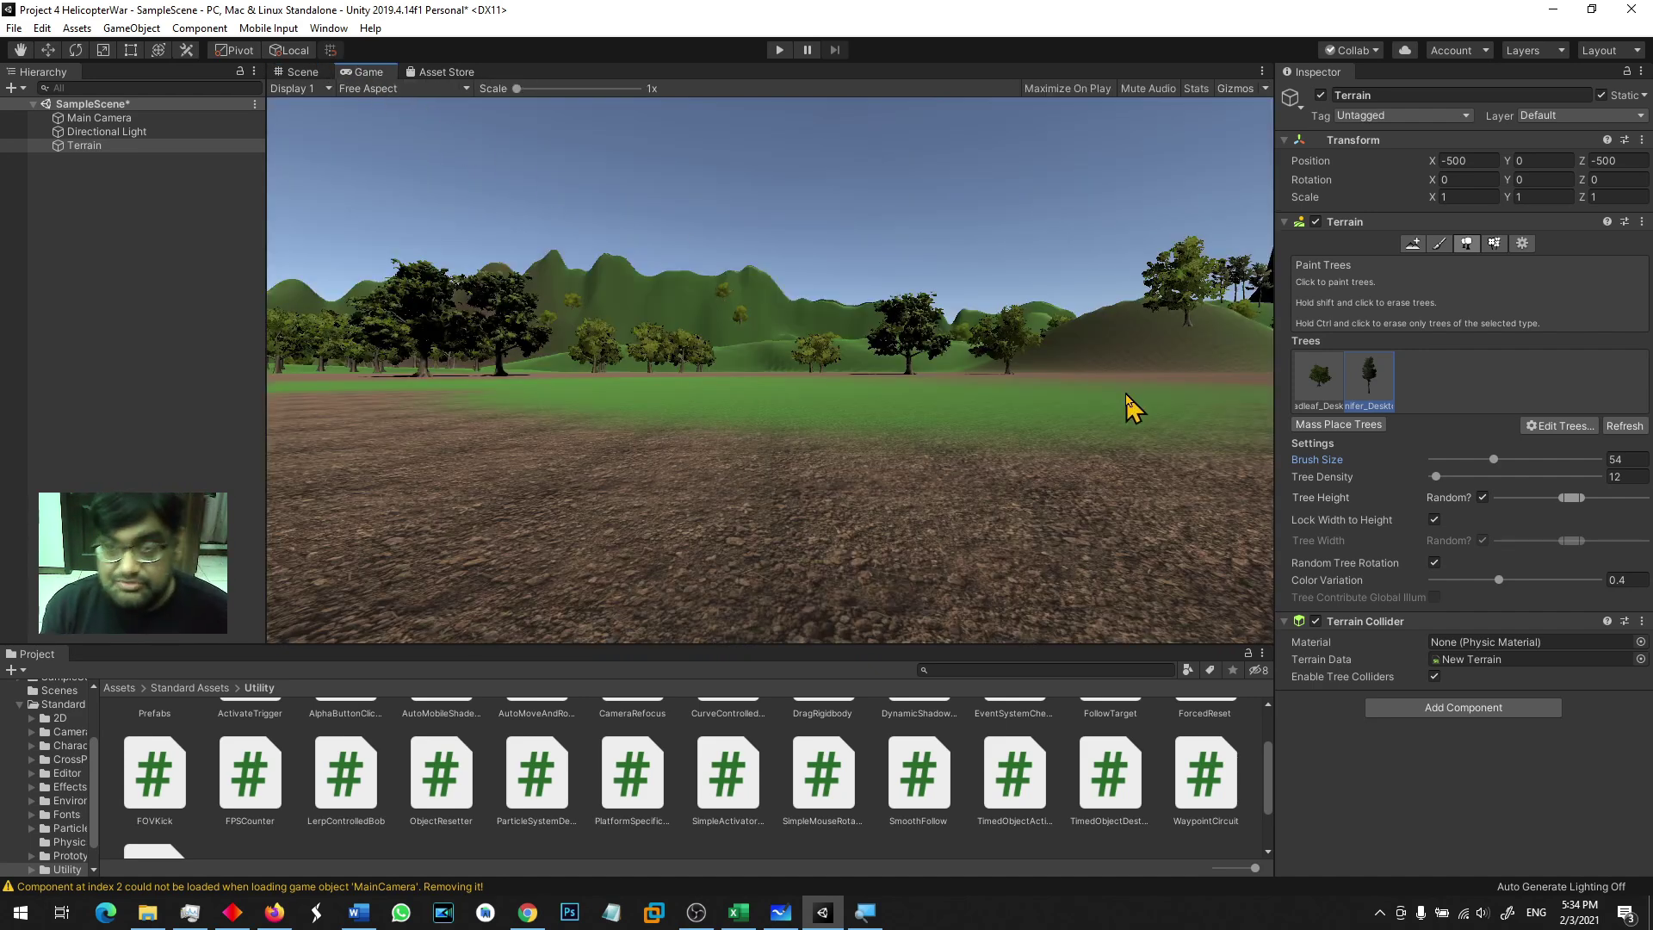
click(322, 74)
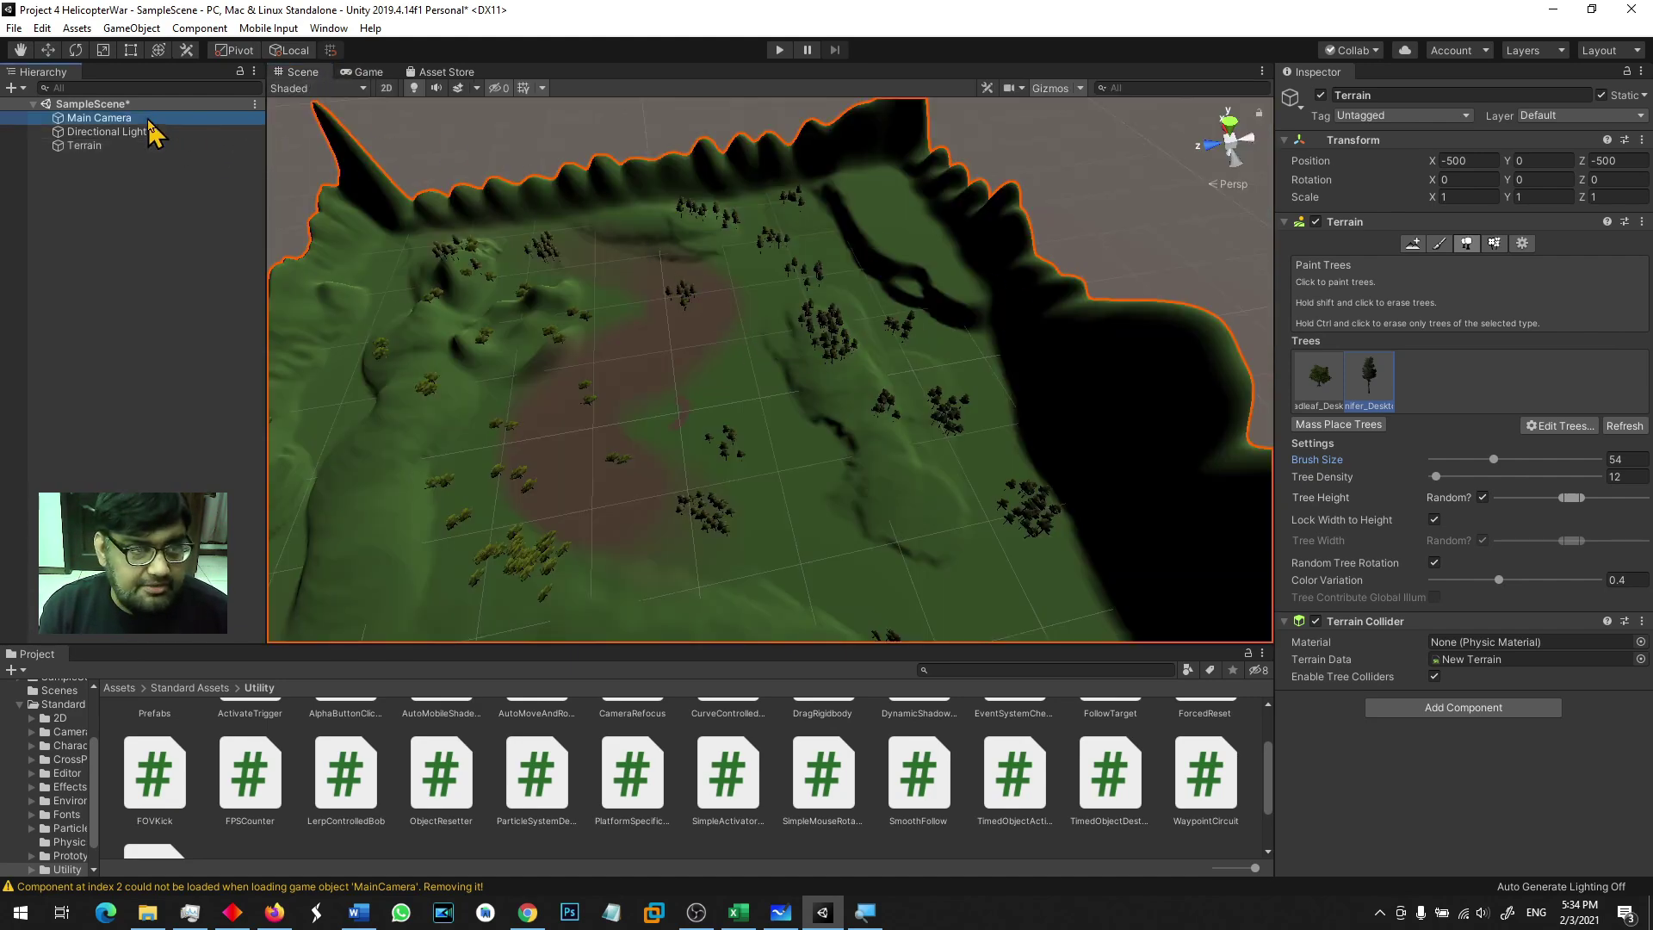
Step: Focus the Main Camera to show its preview, then fly through the hills and trees around it
double_click(148, 121)
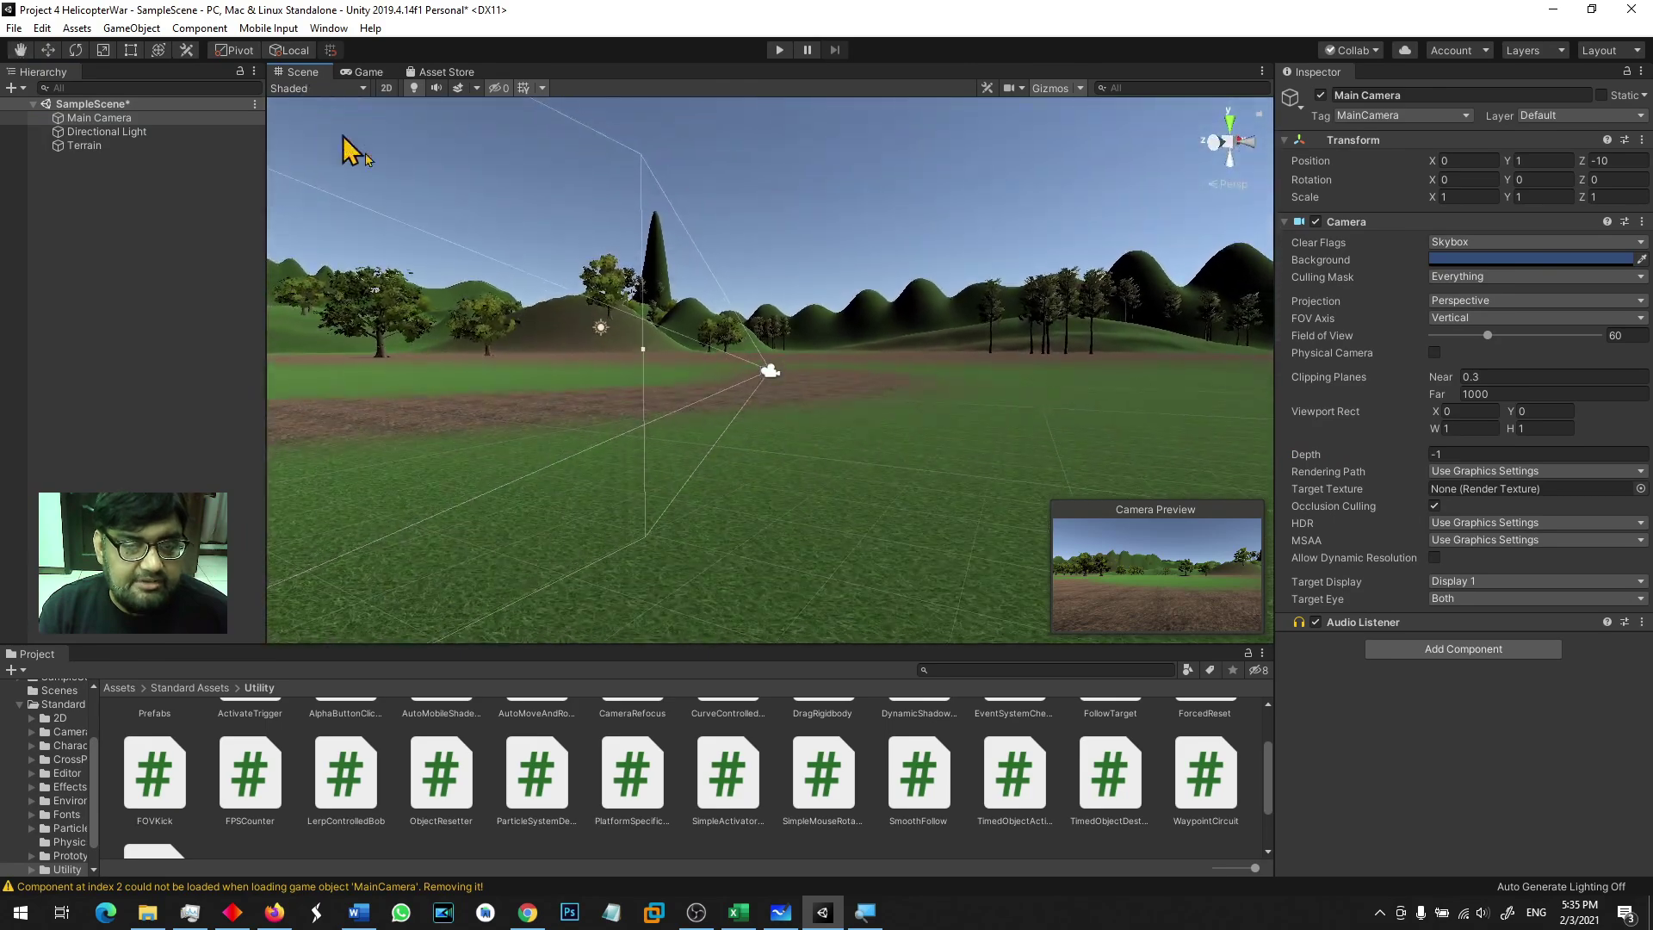
mouse_move(792, 381)
right_down()
mouse_move(1027, 346)
mouse_move(904, 363)
mouse_move(866, 301)
mouse_move(823, 484)
mouse_move(561, 299)
right_up()
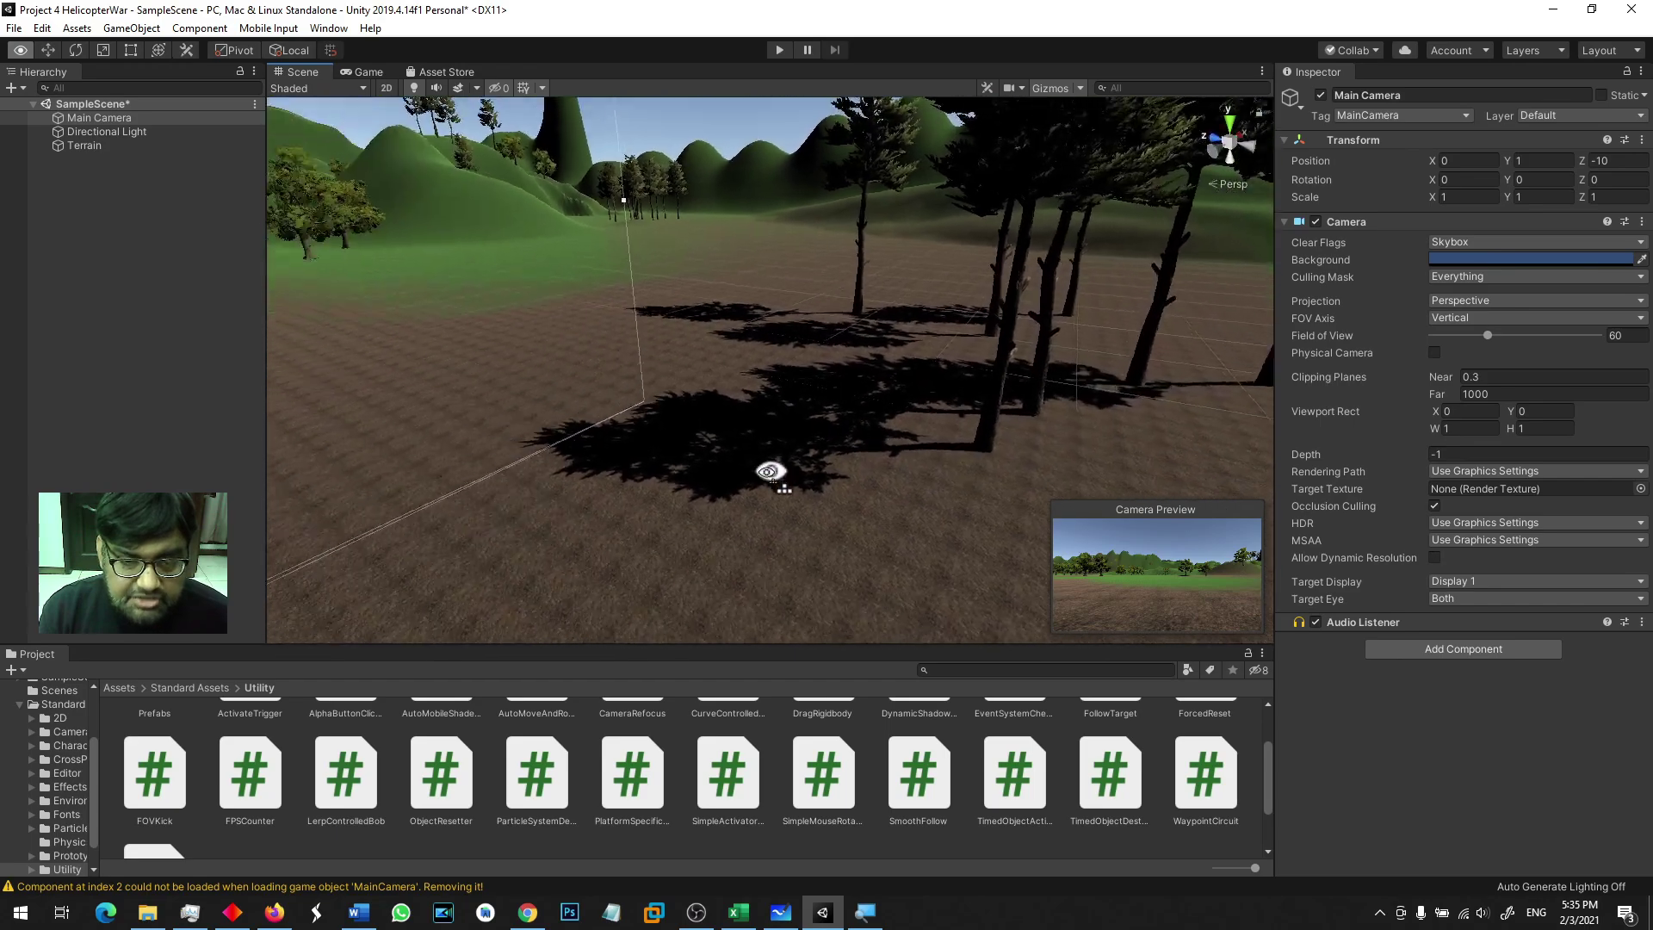
mouse_move(561, 299)
right_down()
mouse_move(507, 365)
mouse_move(368, 318)
right_up()
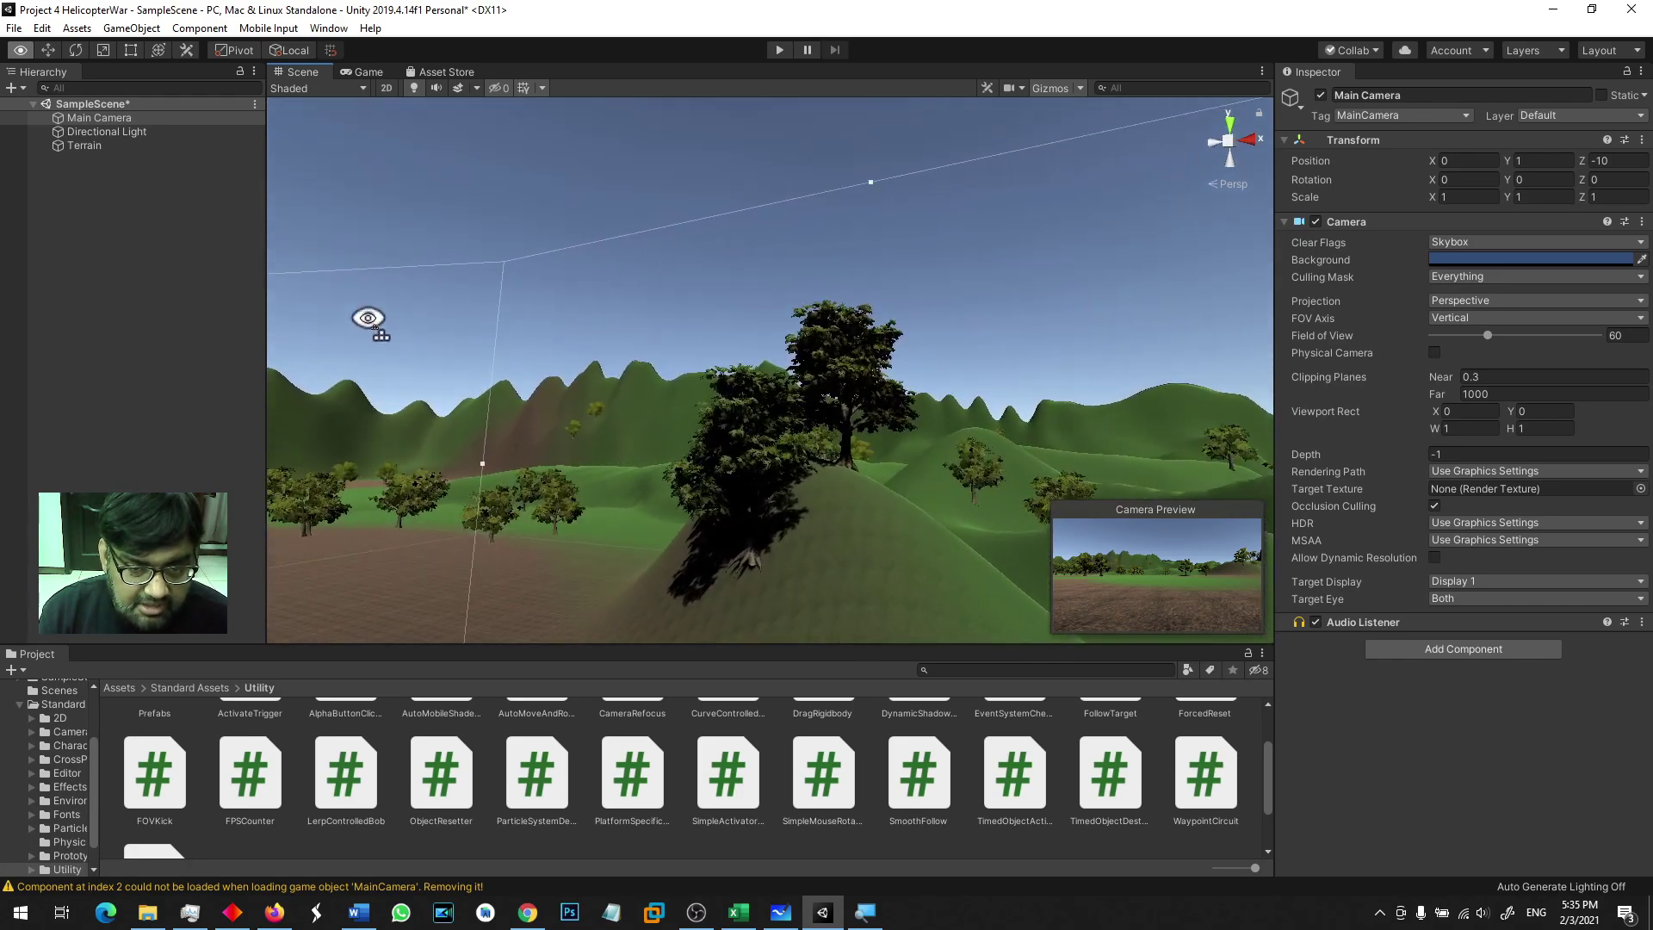
right_drag(367, 317, 266, 384)
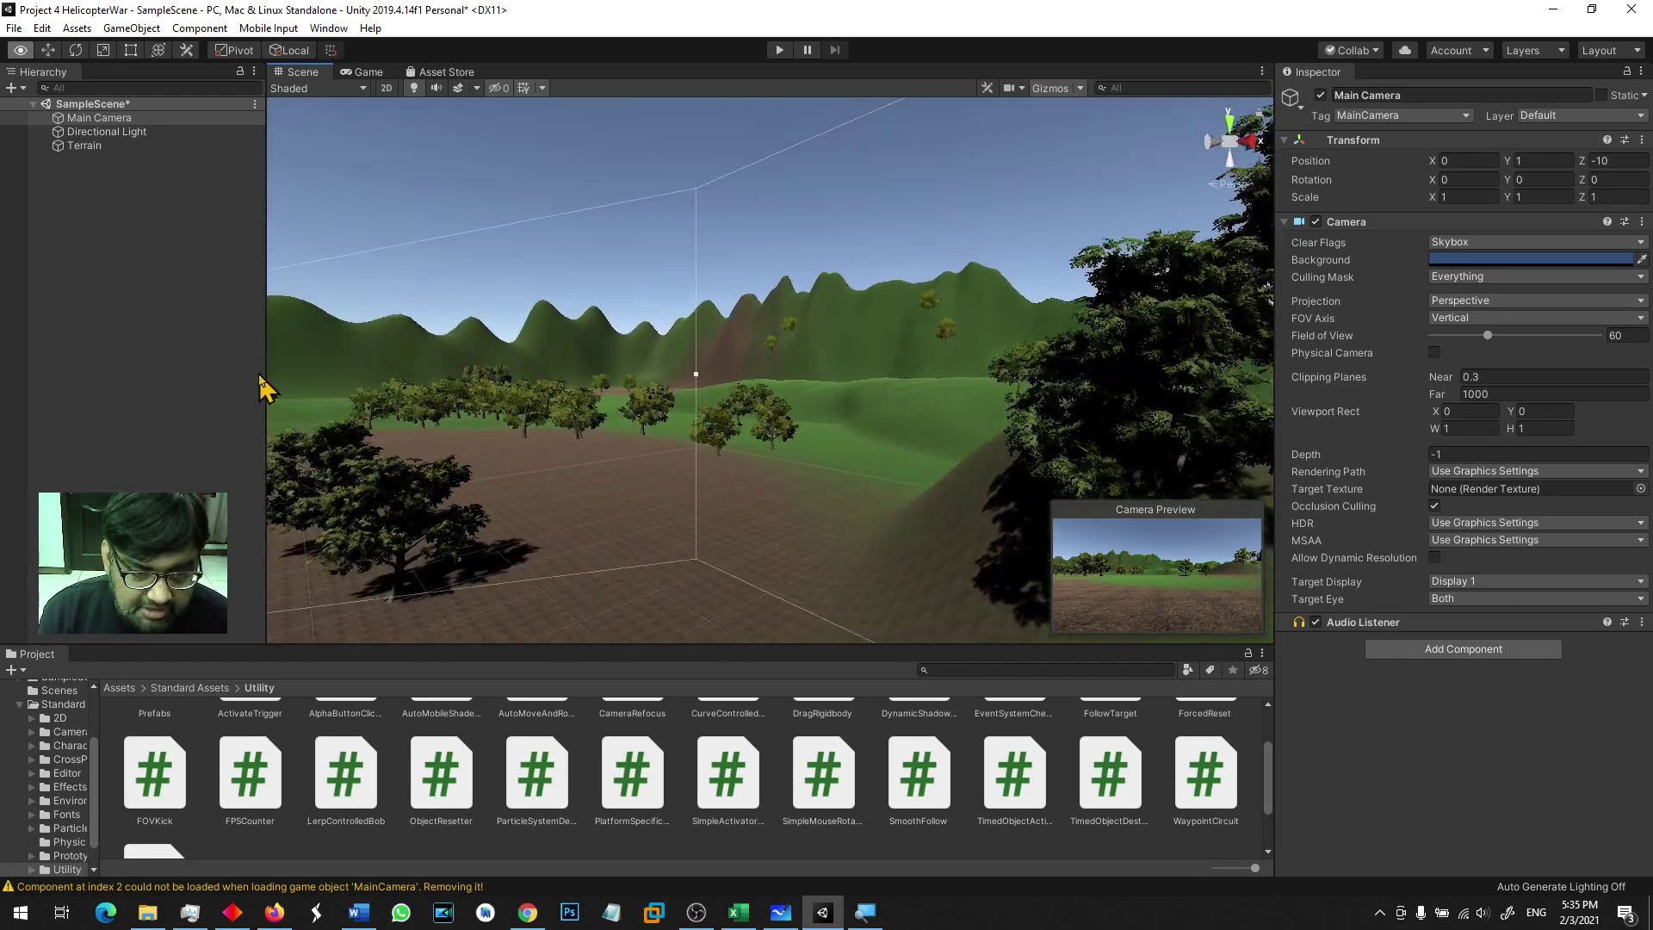
mouse_move(263, 376)
right_down()
mouse_move(267, 405)
mouse_move(541, 346)
mouse_move(606, 355)
mouse_move(563, 335)
mouse_move(309, 335)
mouse_move(1271, 376)
mouse_move(1149, 358)
right_up()
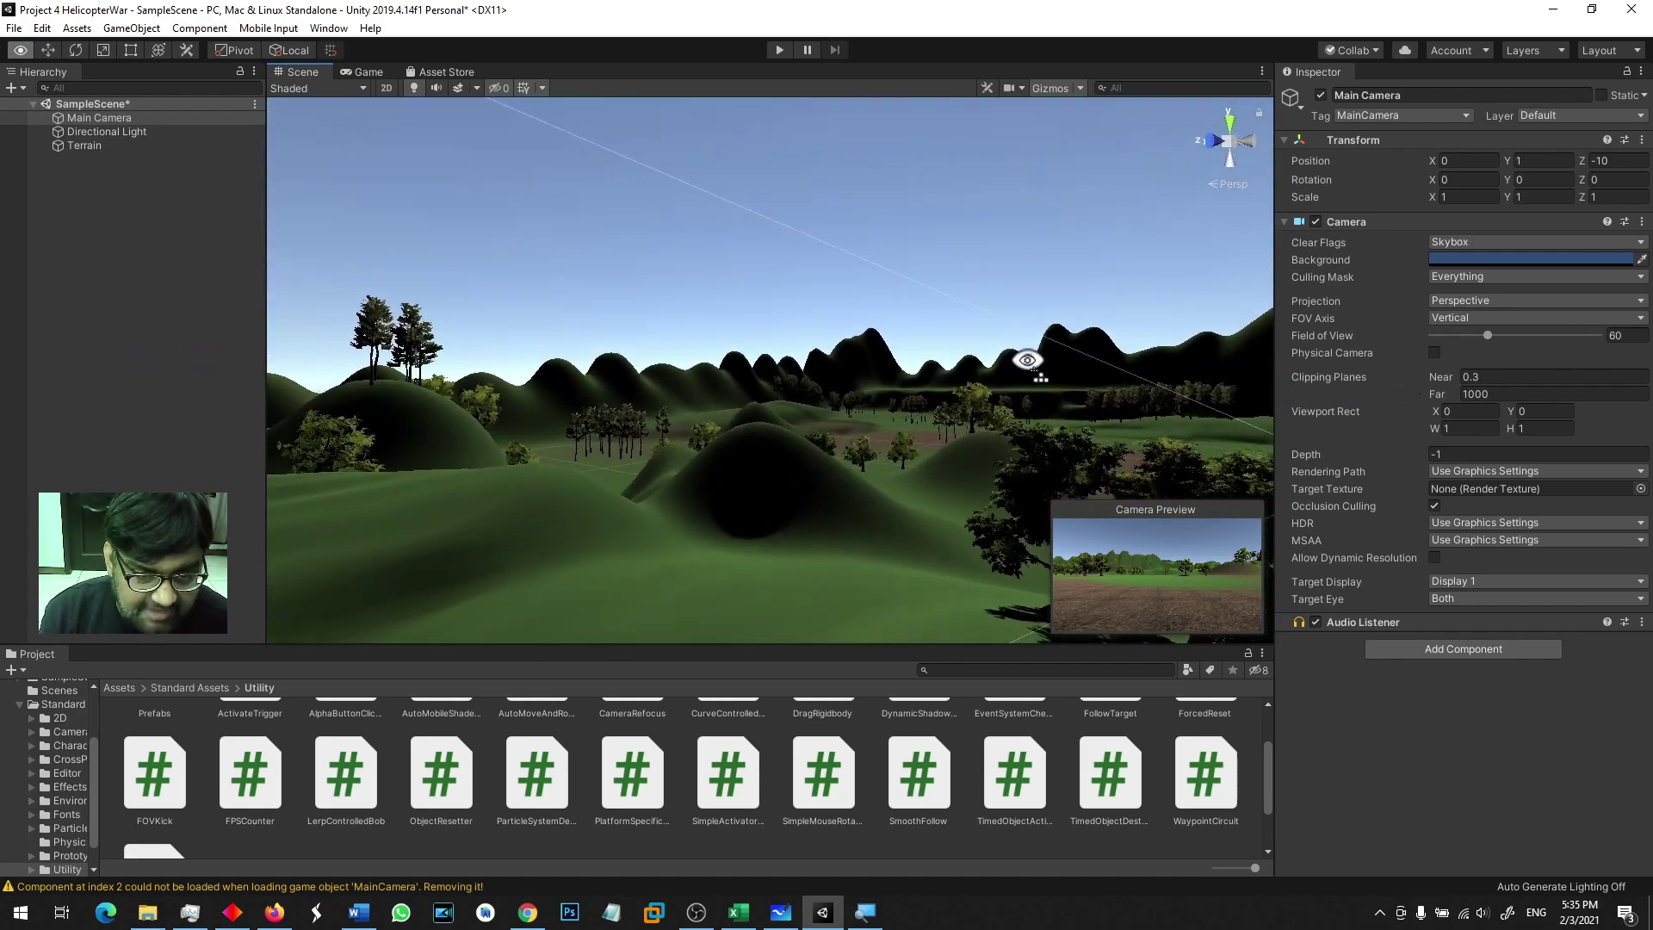
right_drag(1149, 358, 1402, 399)
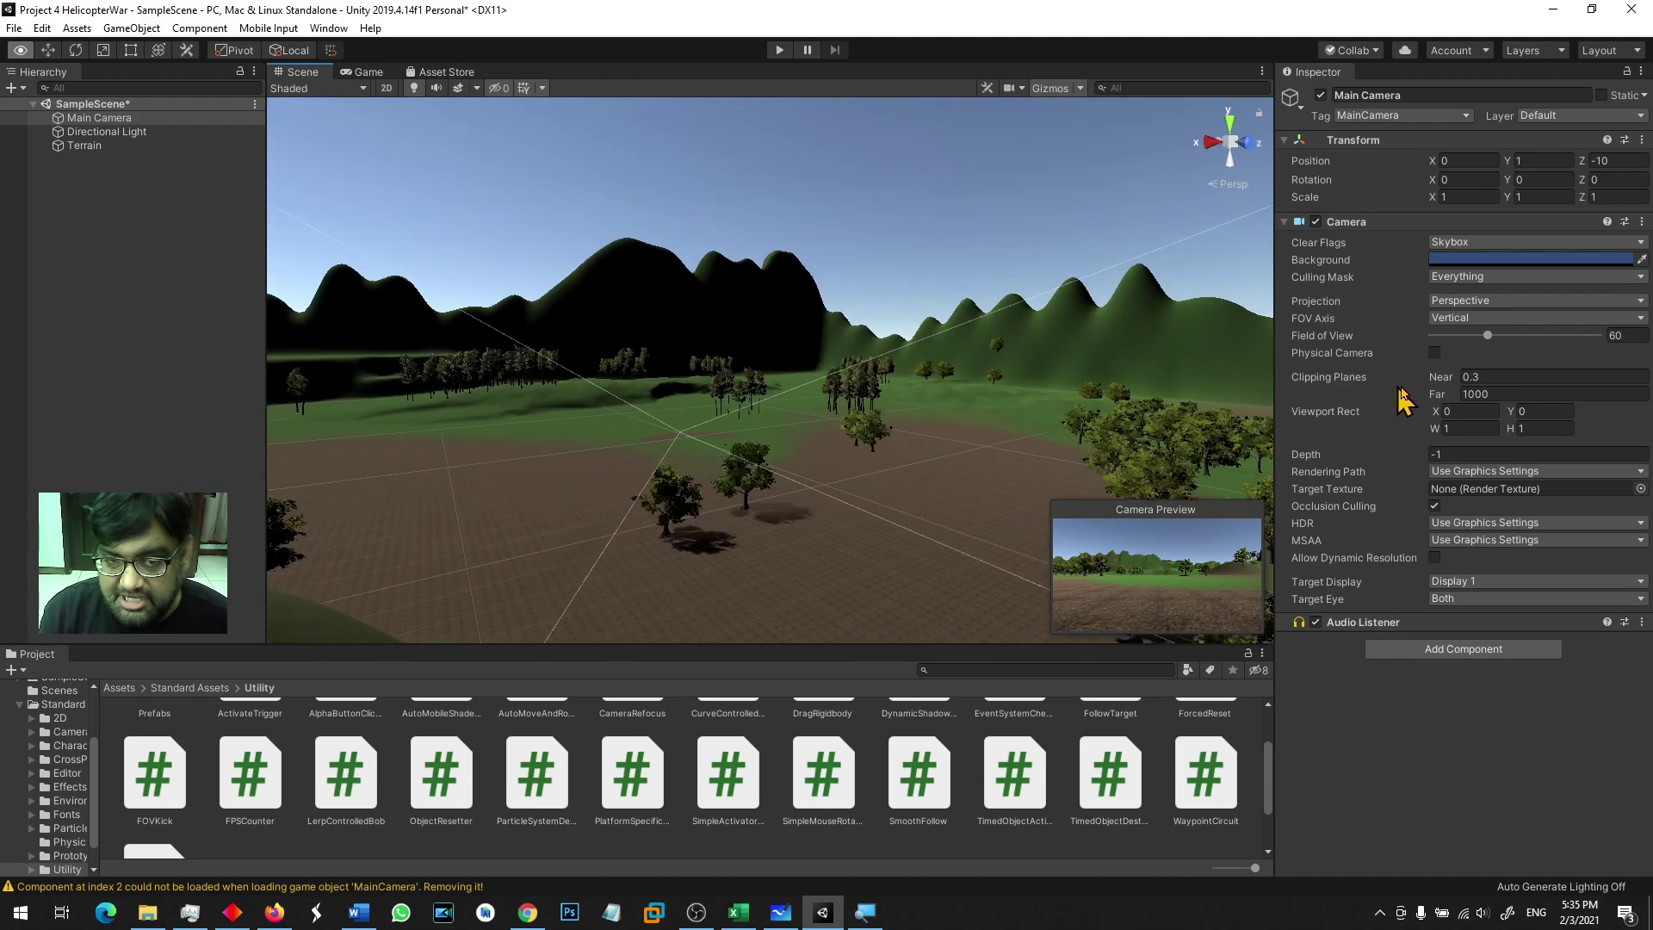